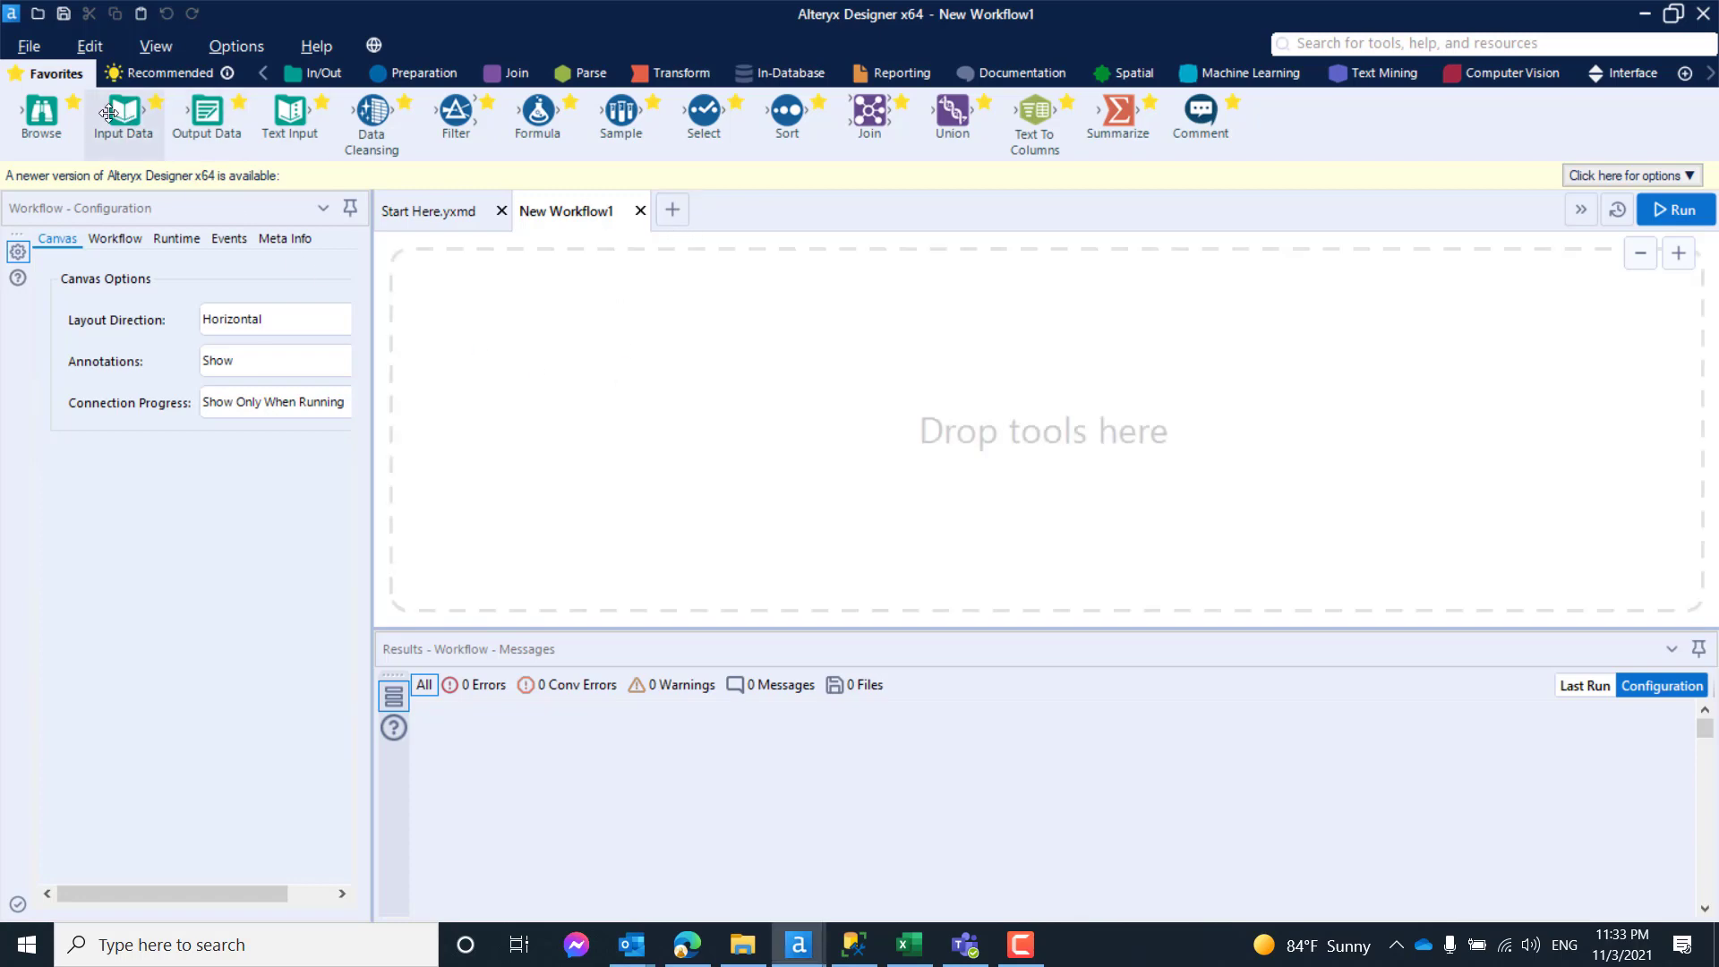
- Place an Input Data tool on the canvas and connect it to the recent aka:SQL connection
drag(124, 112, 745, 422)
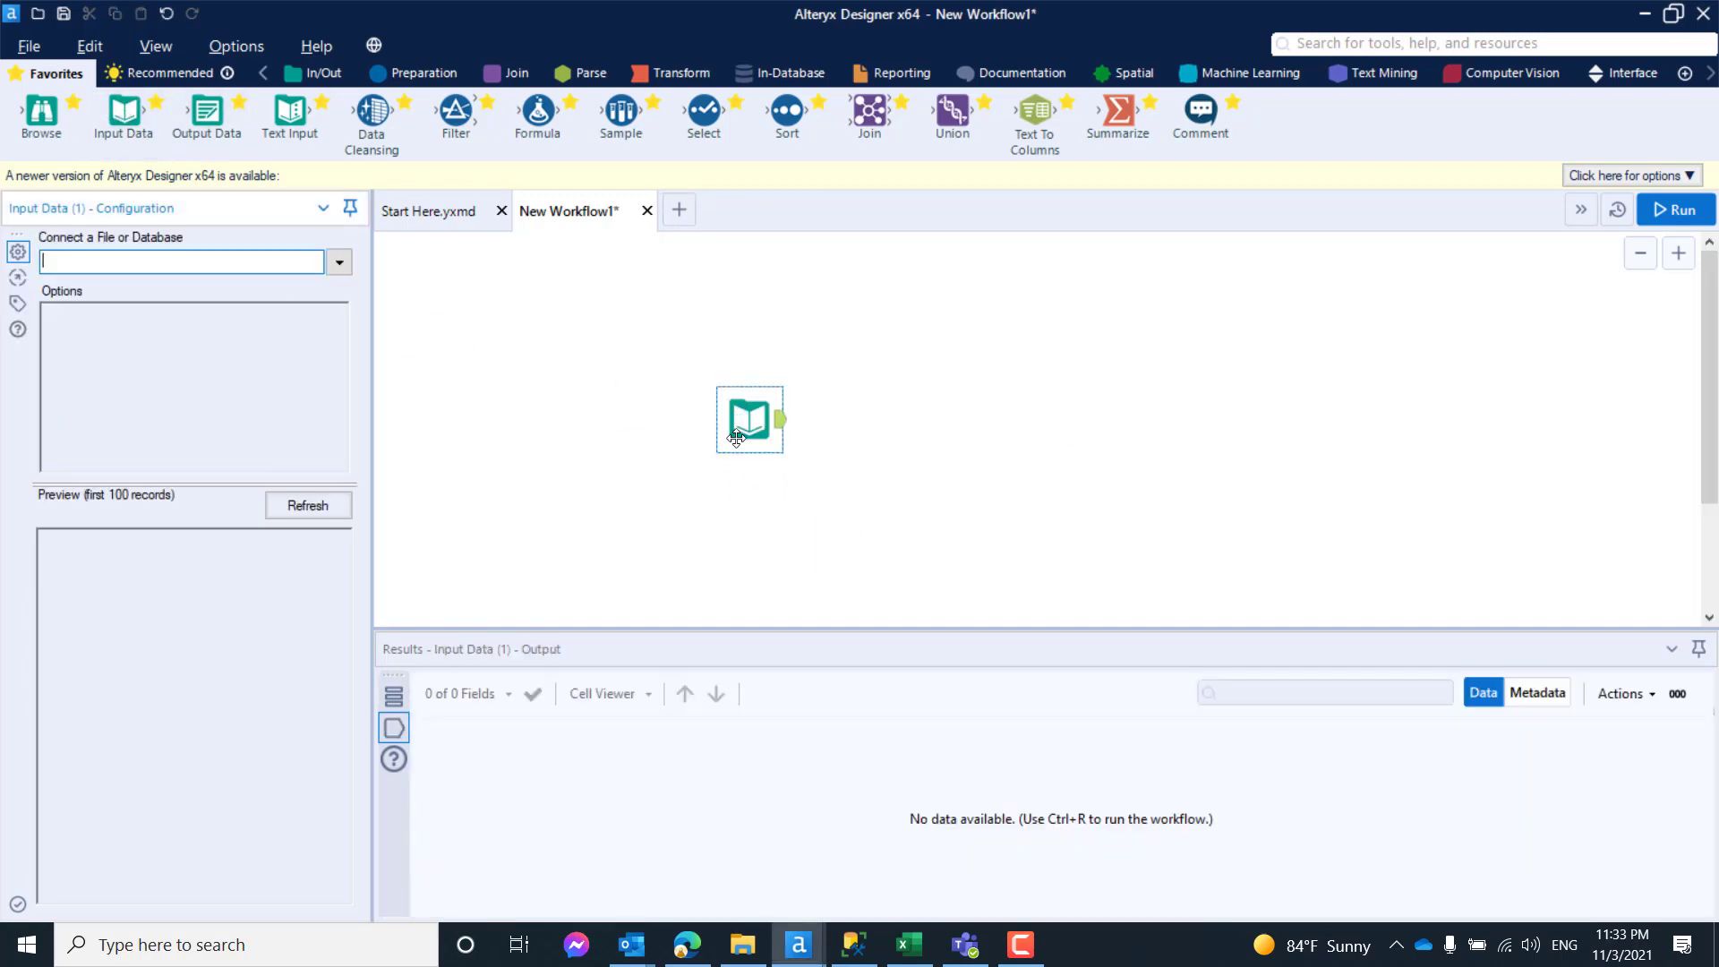
click(340, 261)
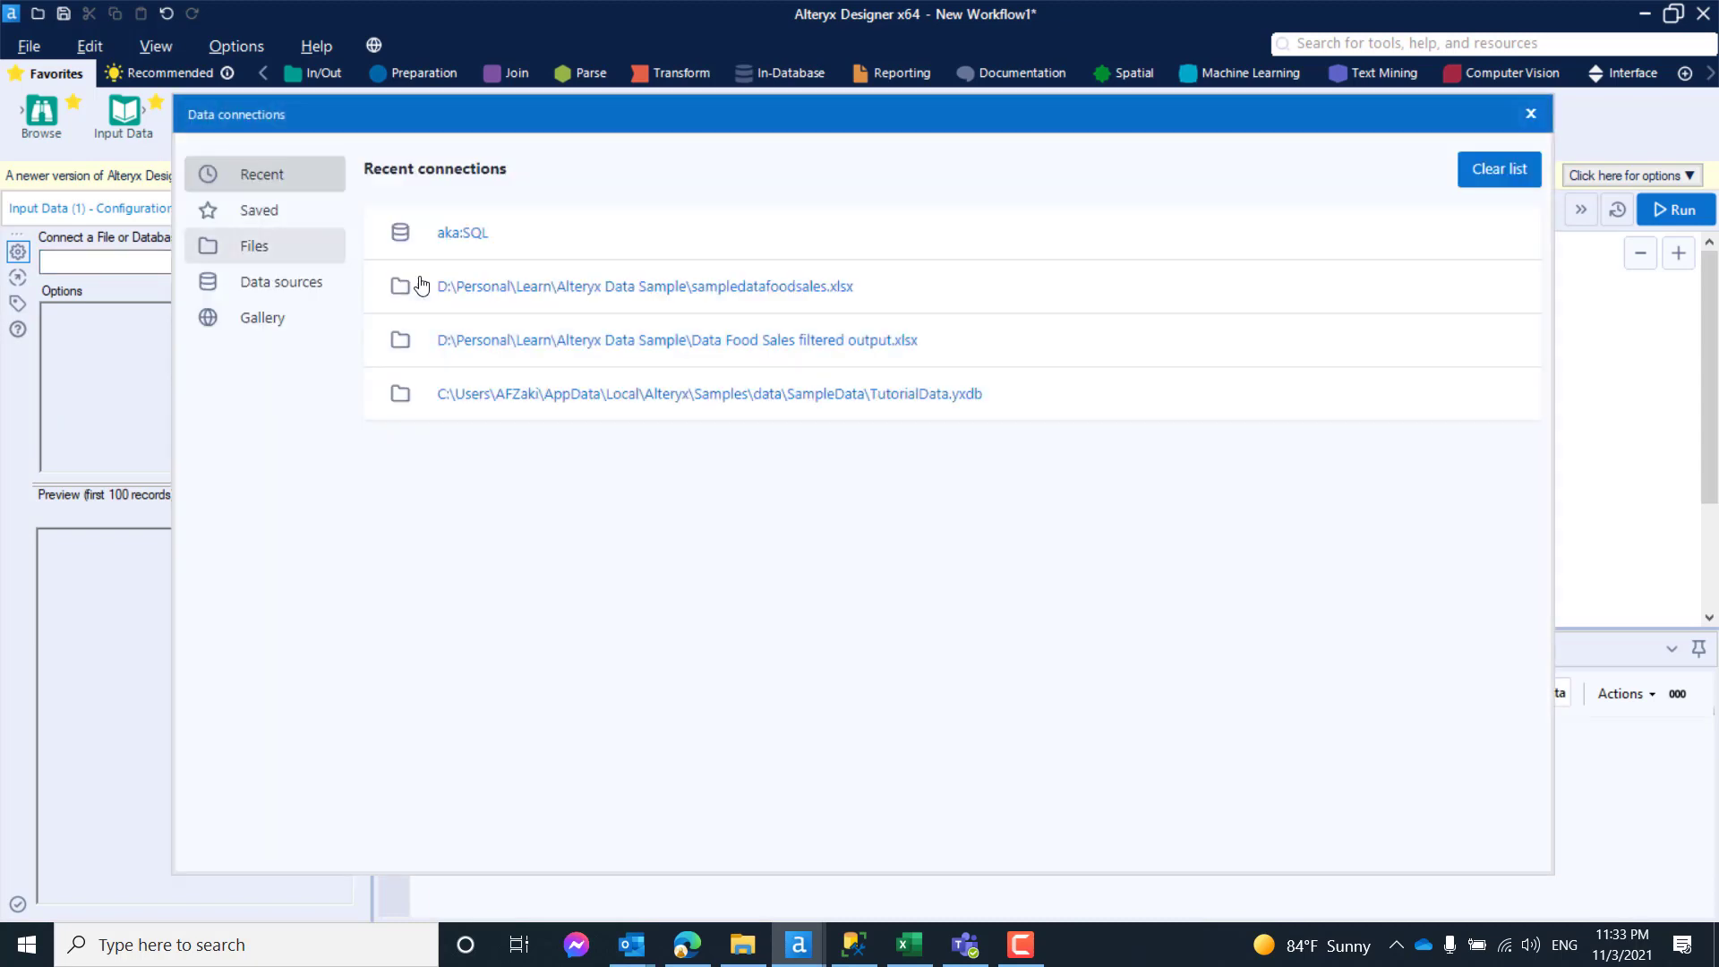
click(474, 240)
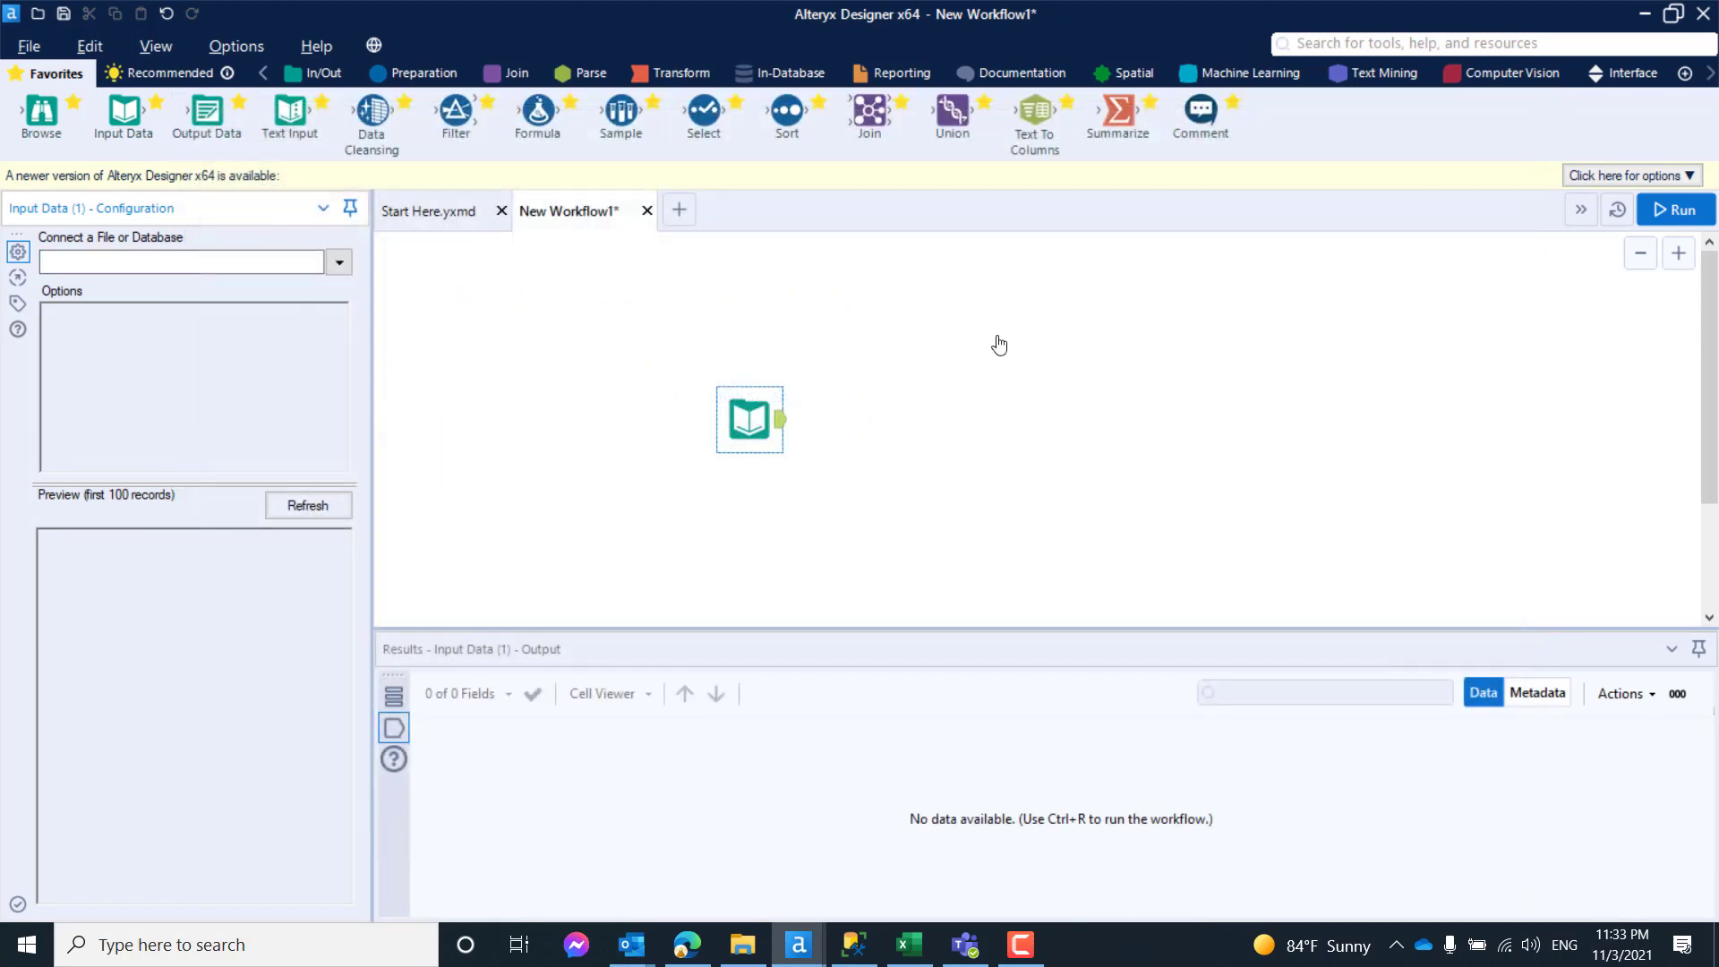
- Specify the input query for the dbo FoodSales table in MyDB as "select * from FoodSales"
click(1046, 226)
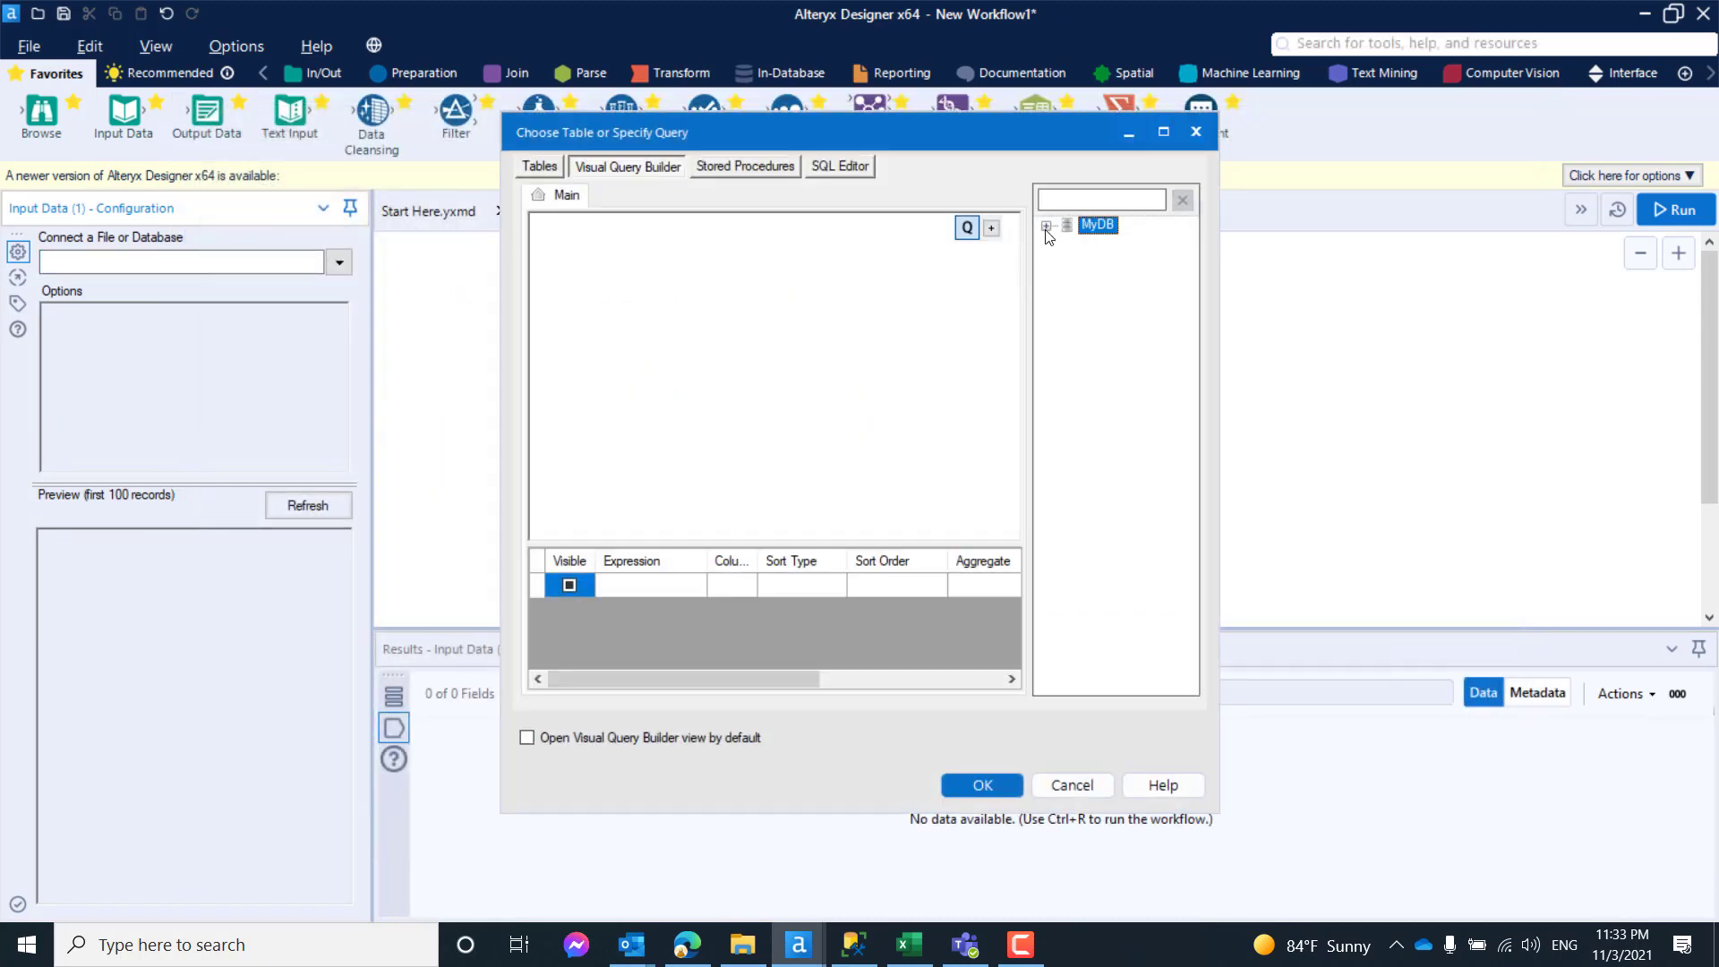
click(1067, 243)
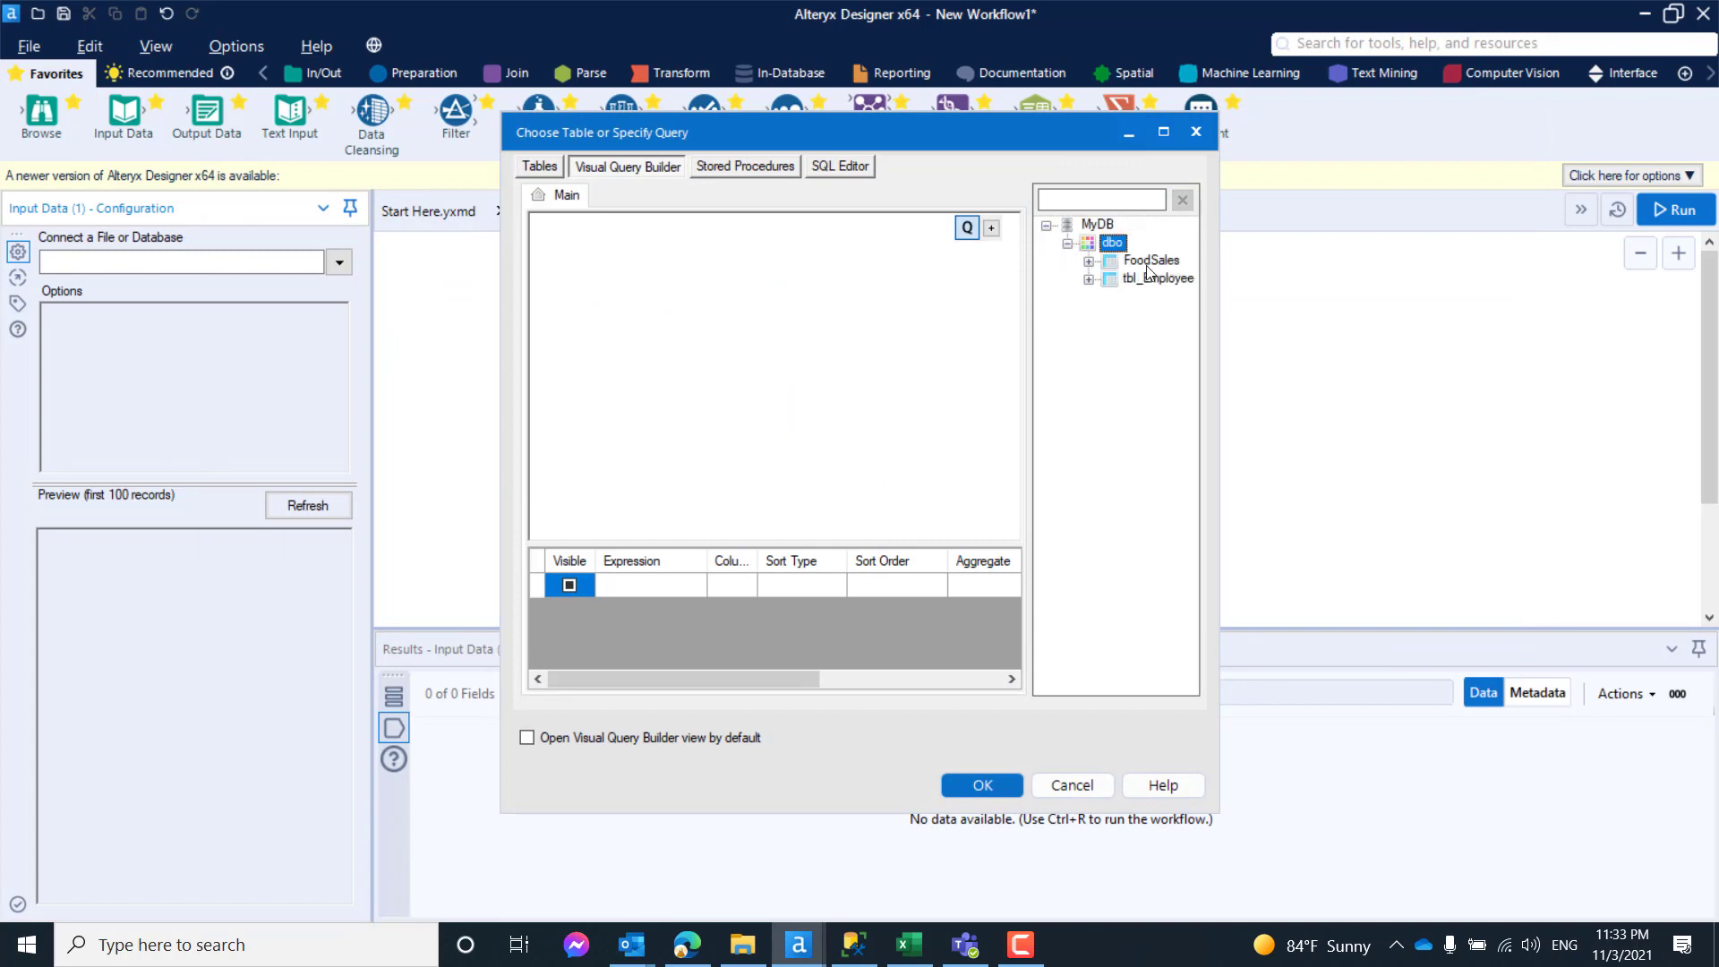
drag(1150, 260, 752, 315)
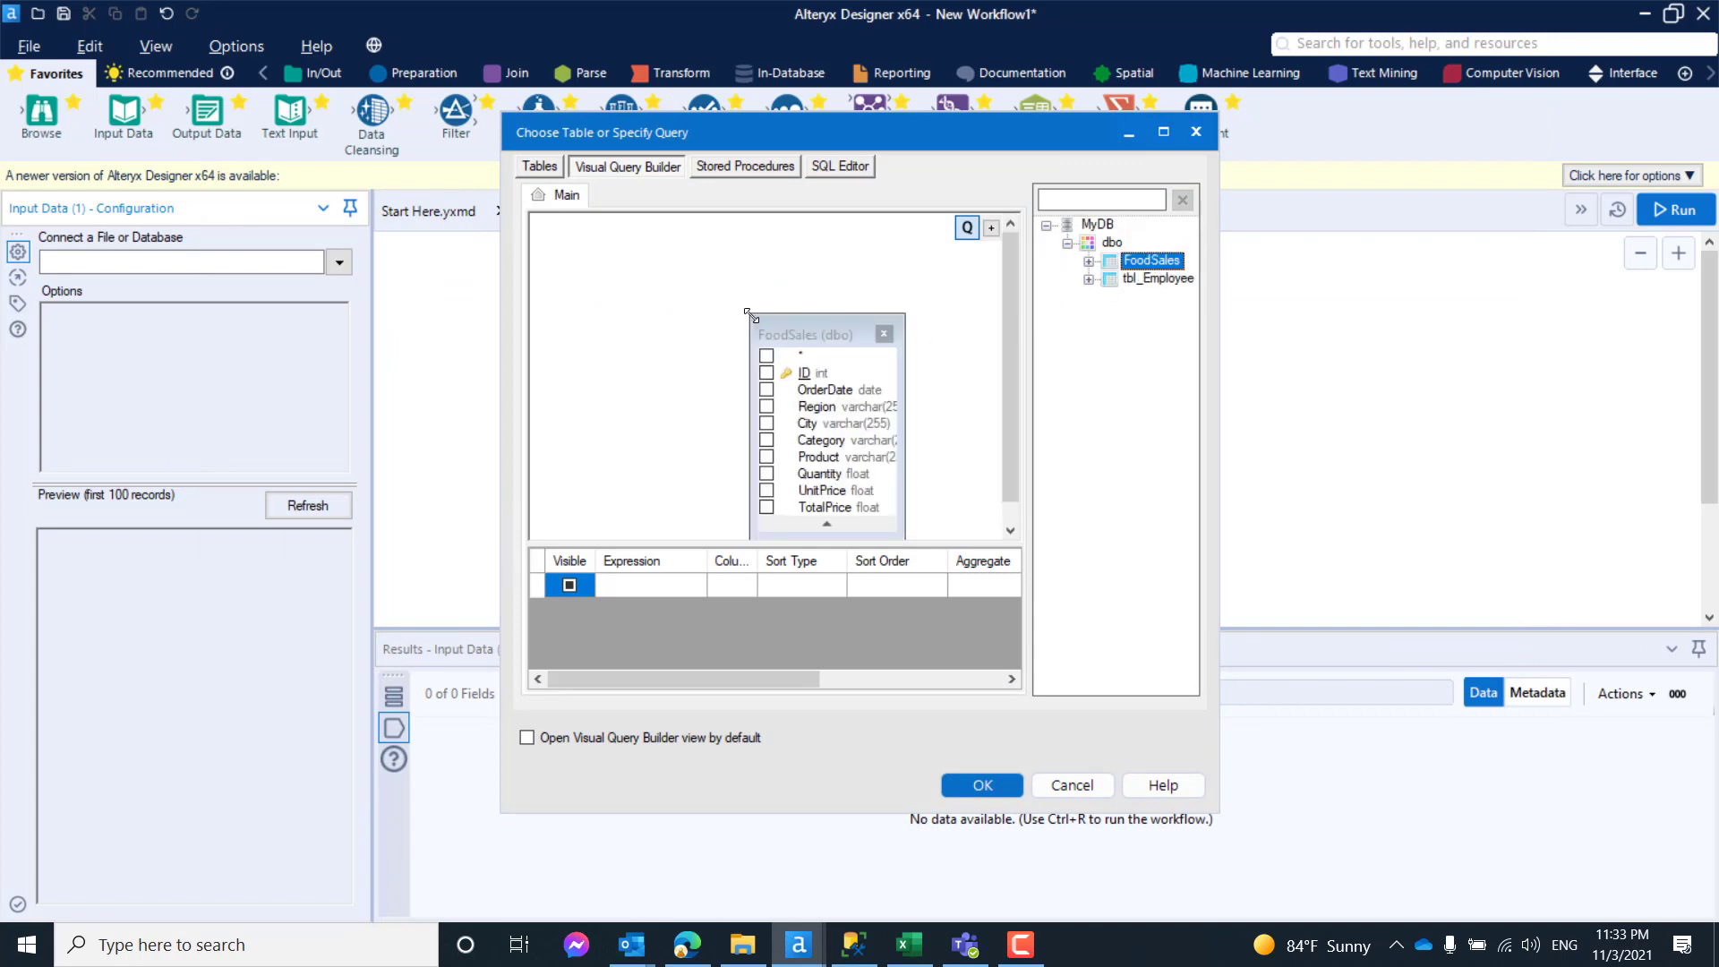
click(840, 167)
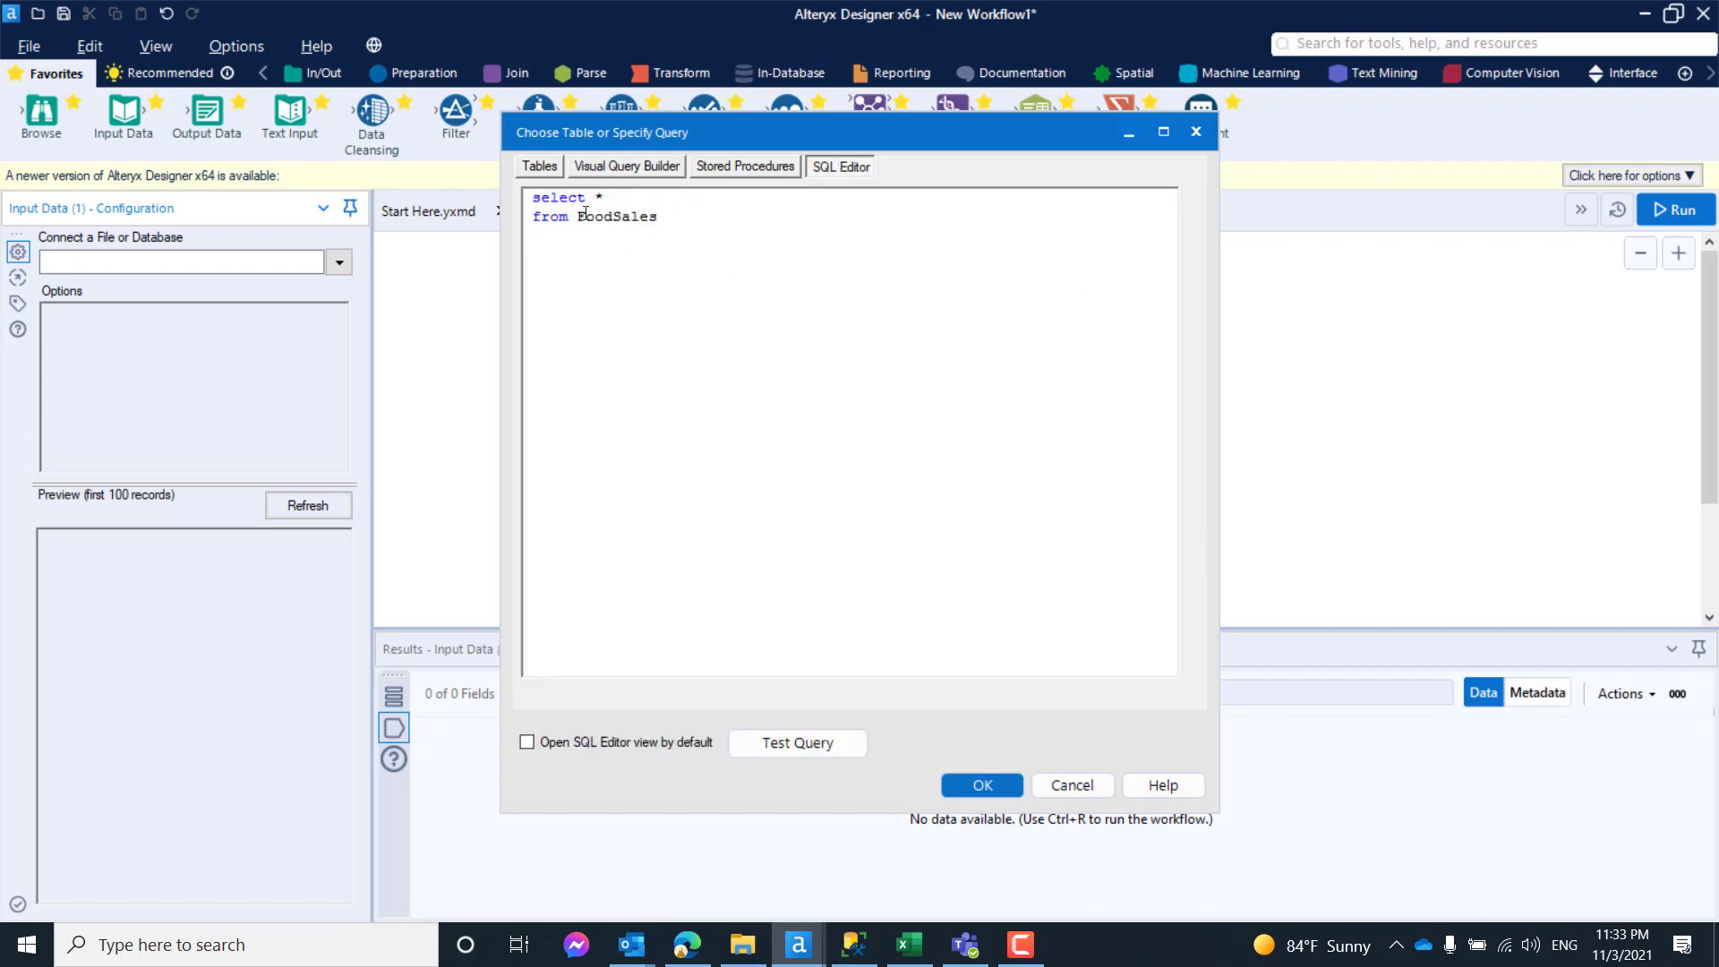
click(1020, 783)
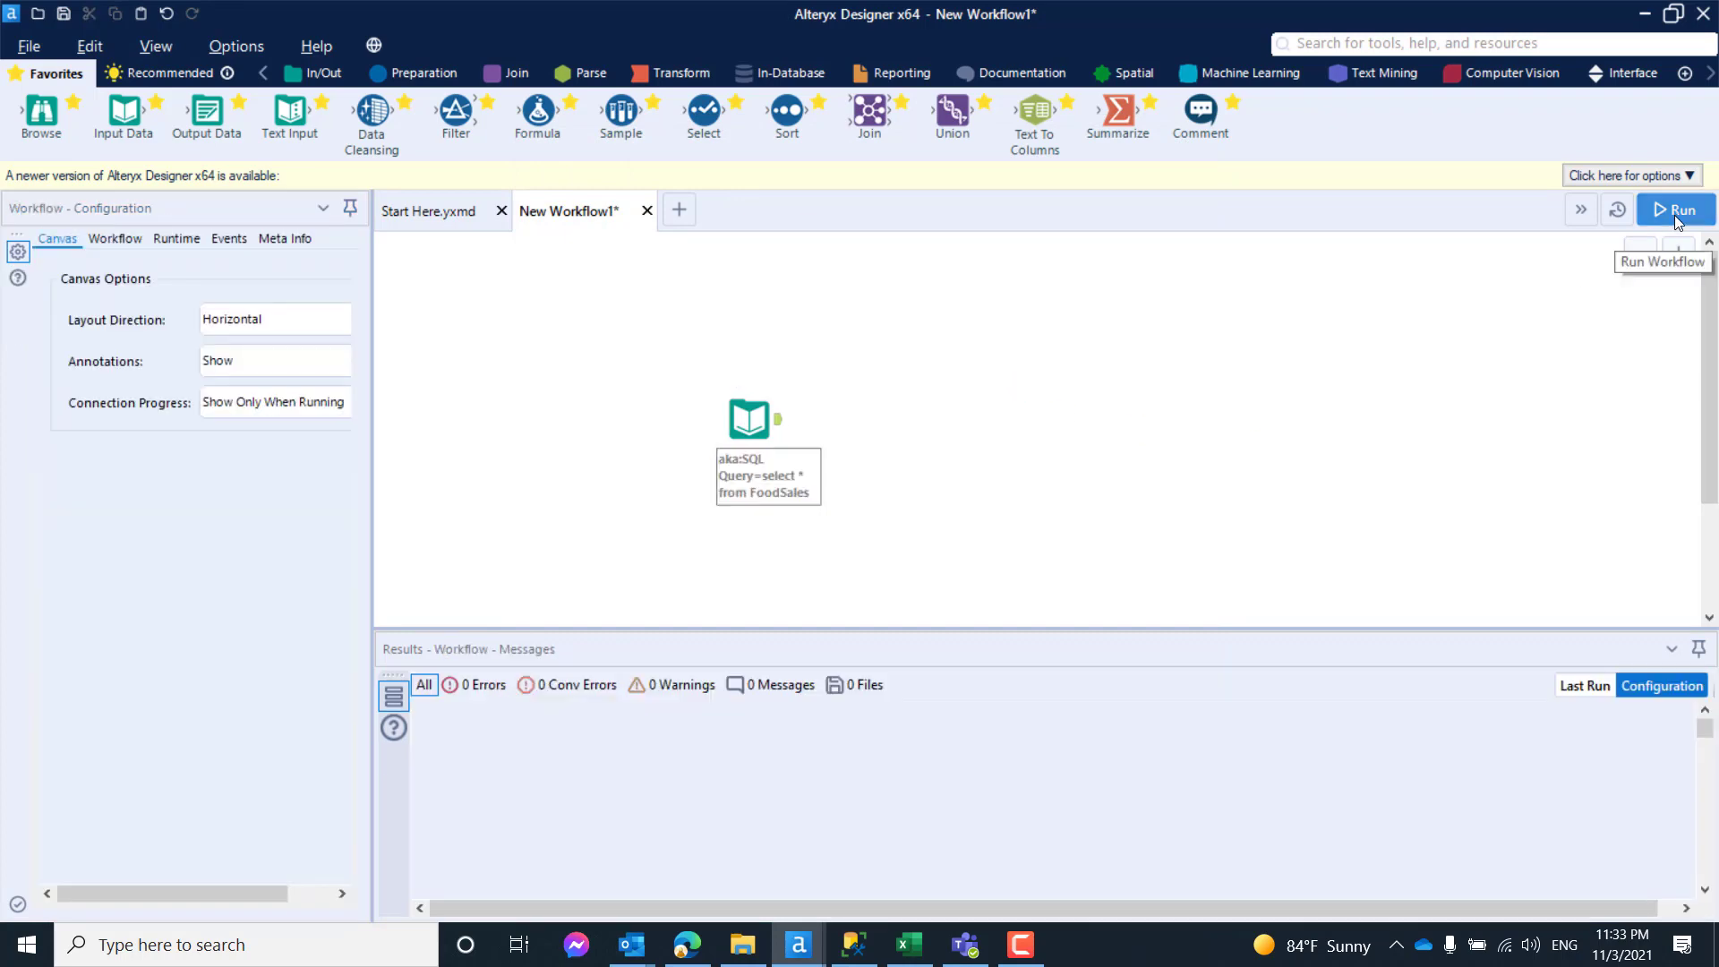
- Run the workflow and view the records output by the Input Data tool
click(1676, 216)
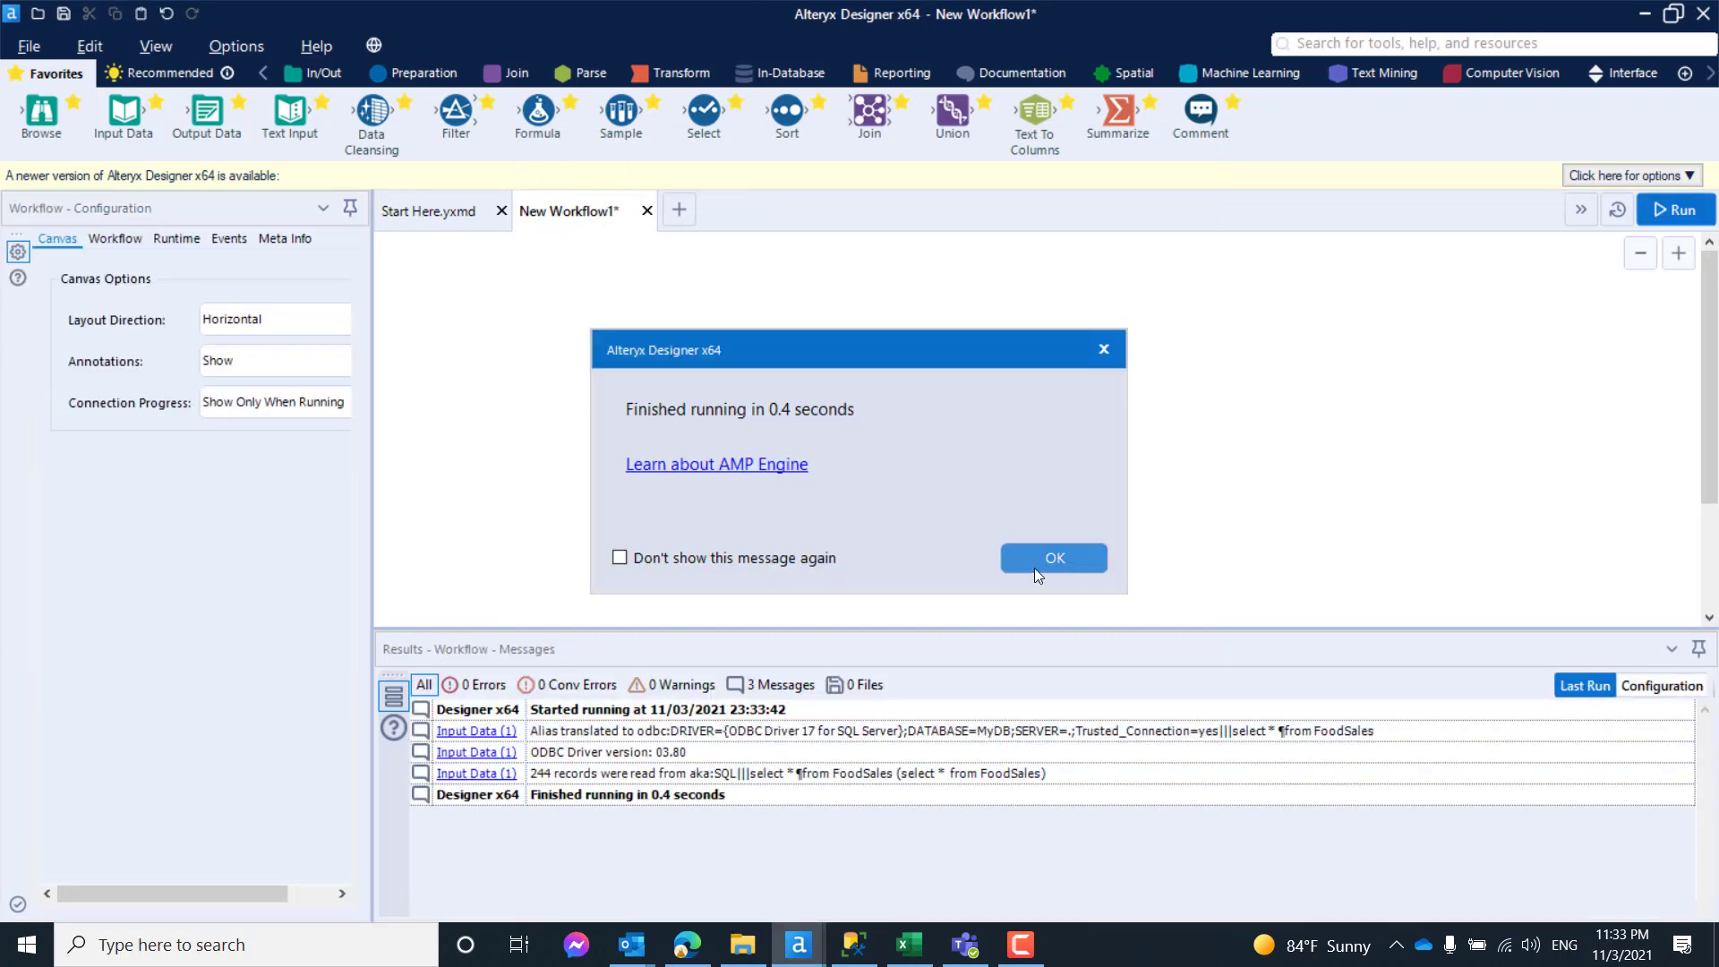
click(1039, 558)
click(779, 424)
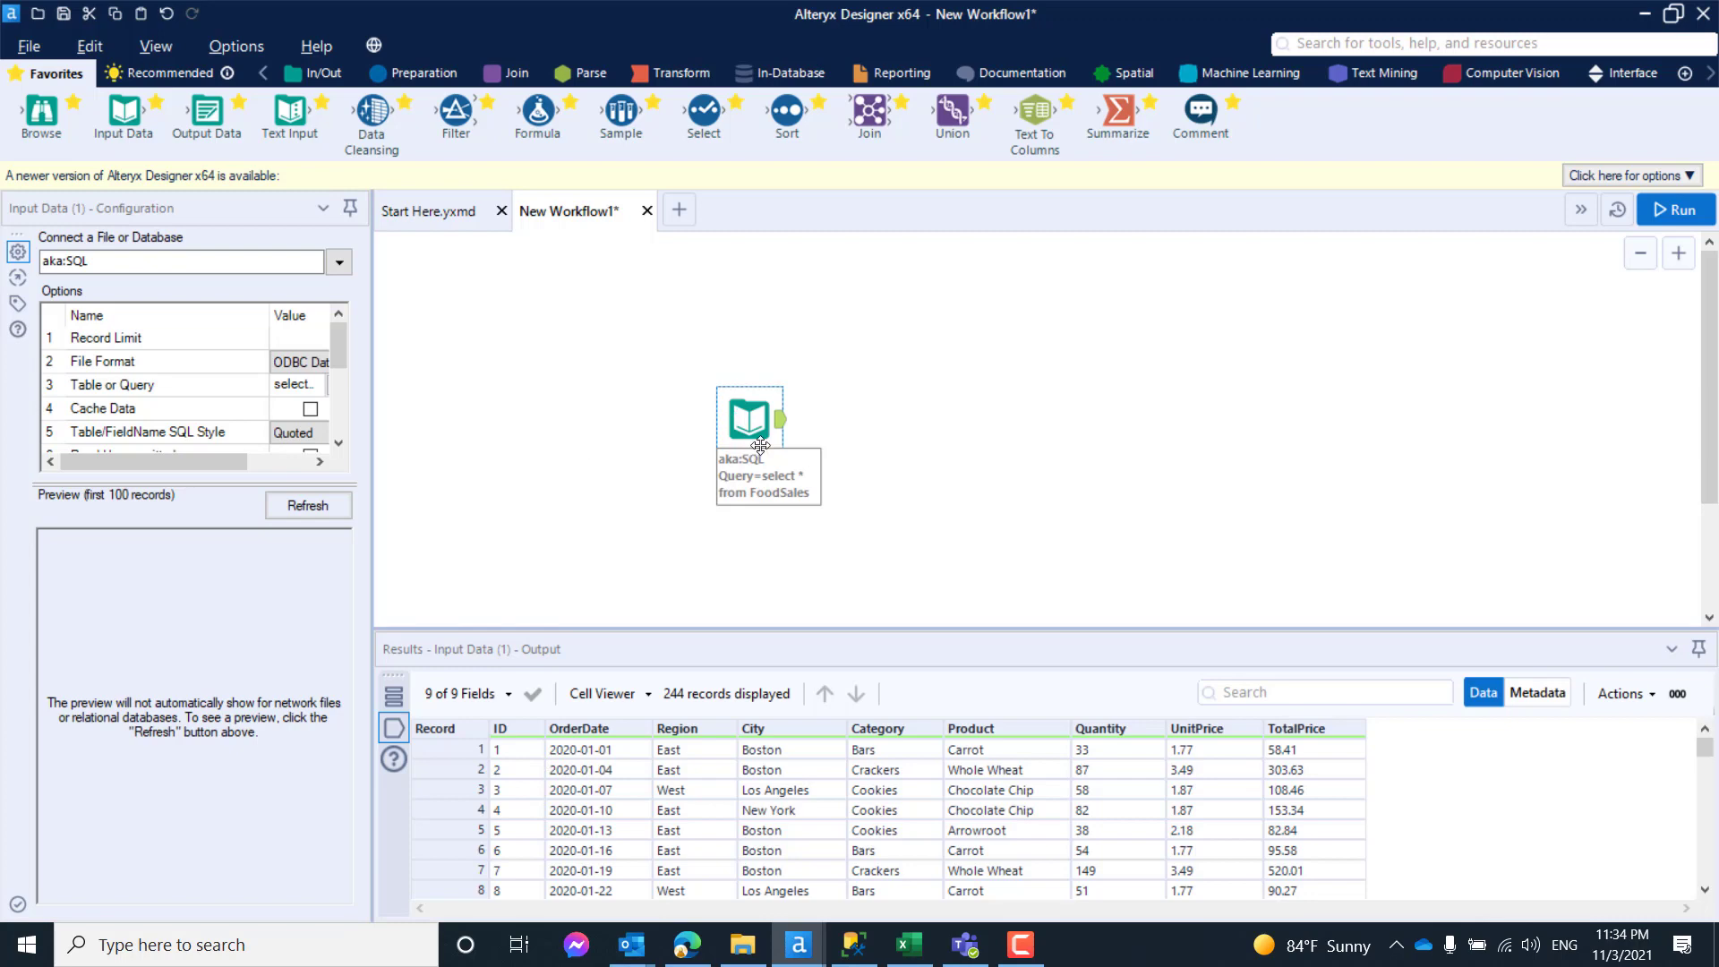
- Reposition the Input Data tool slightly lower on the canvas
drag(765, 432, 805, 450)
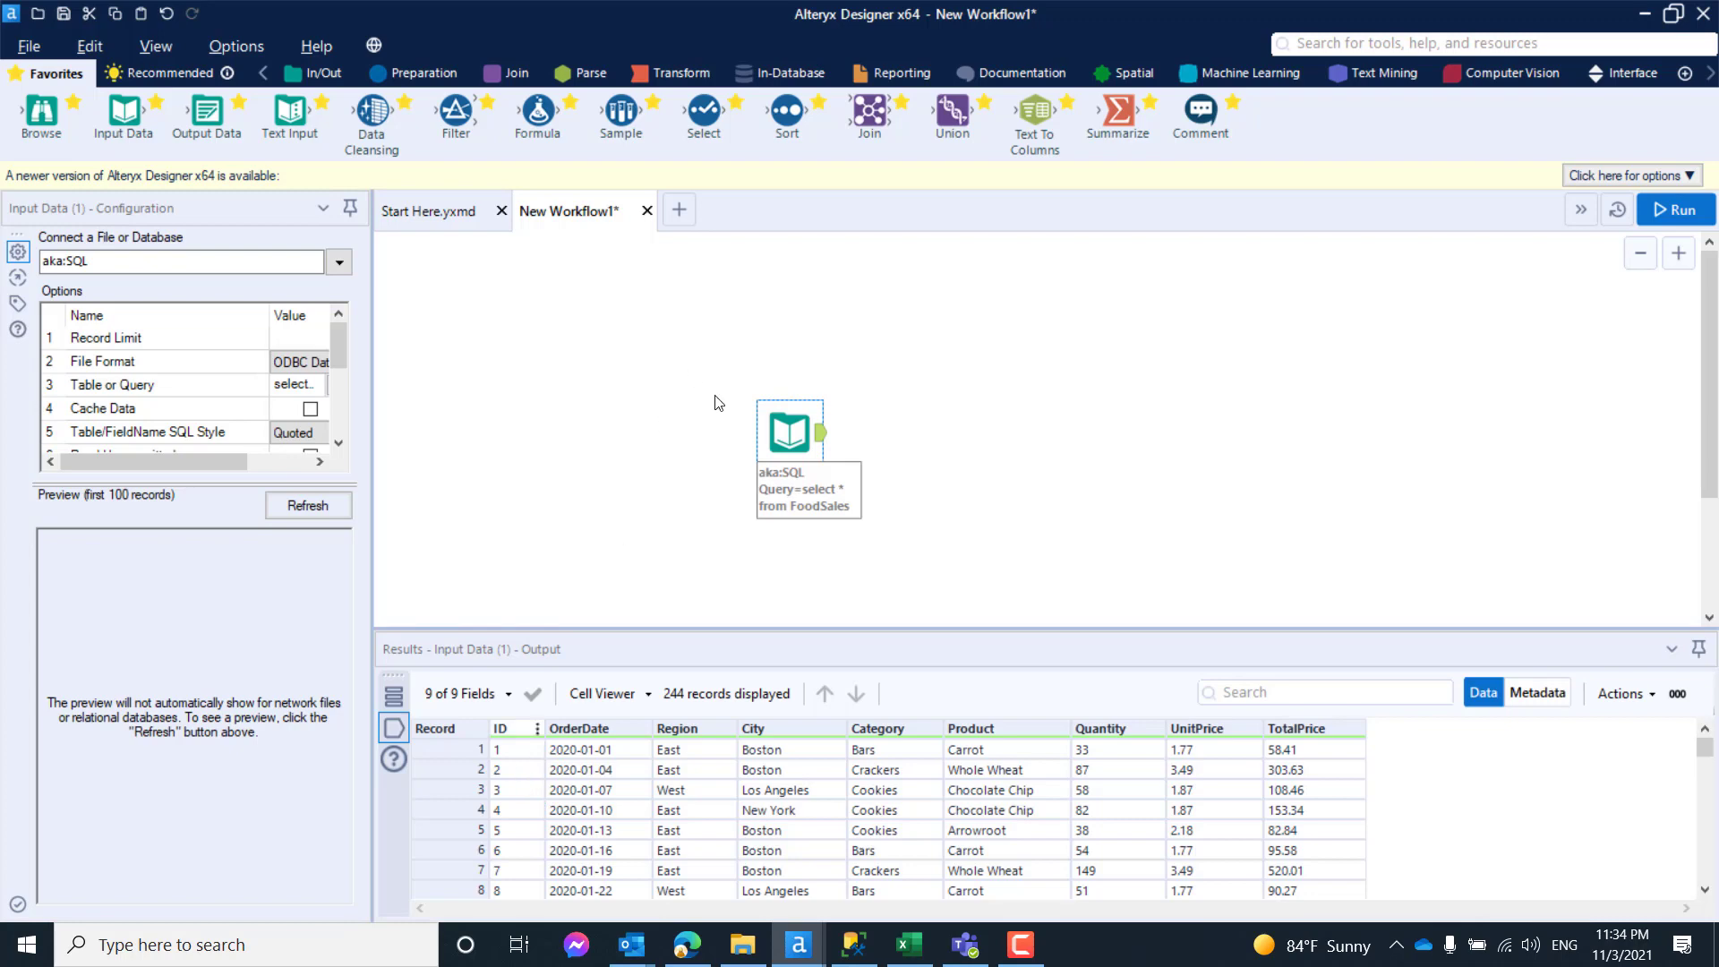
drag(790, 445, 737, 445)
click(855, 407)
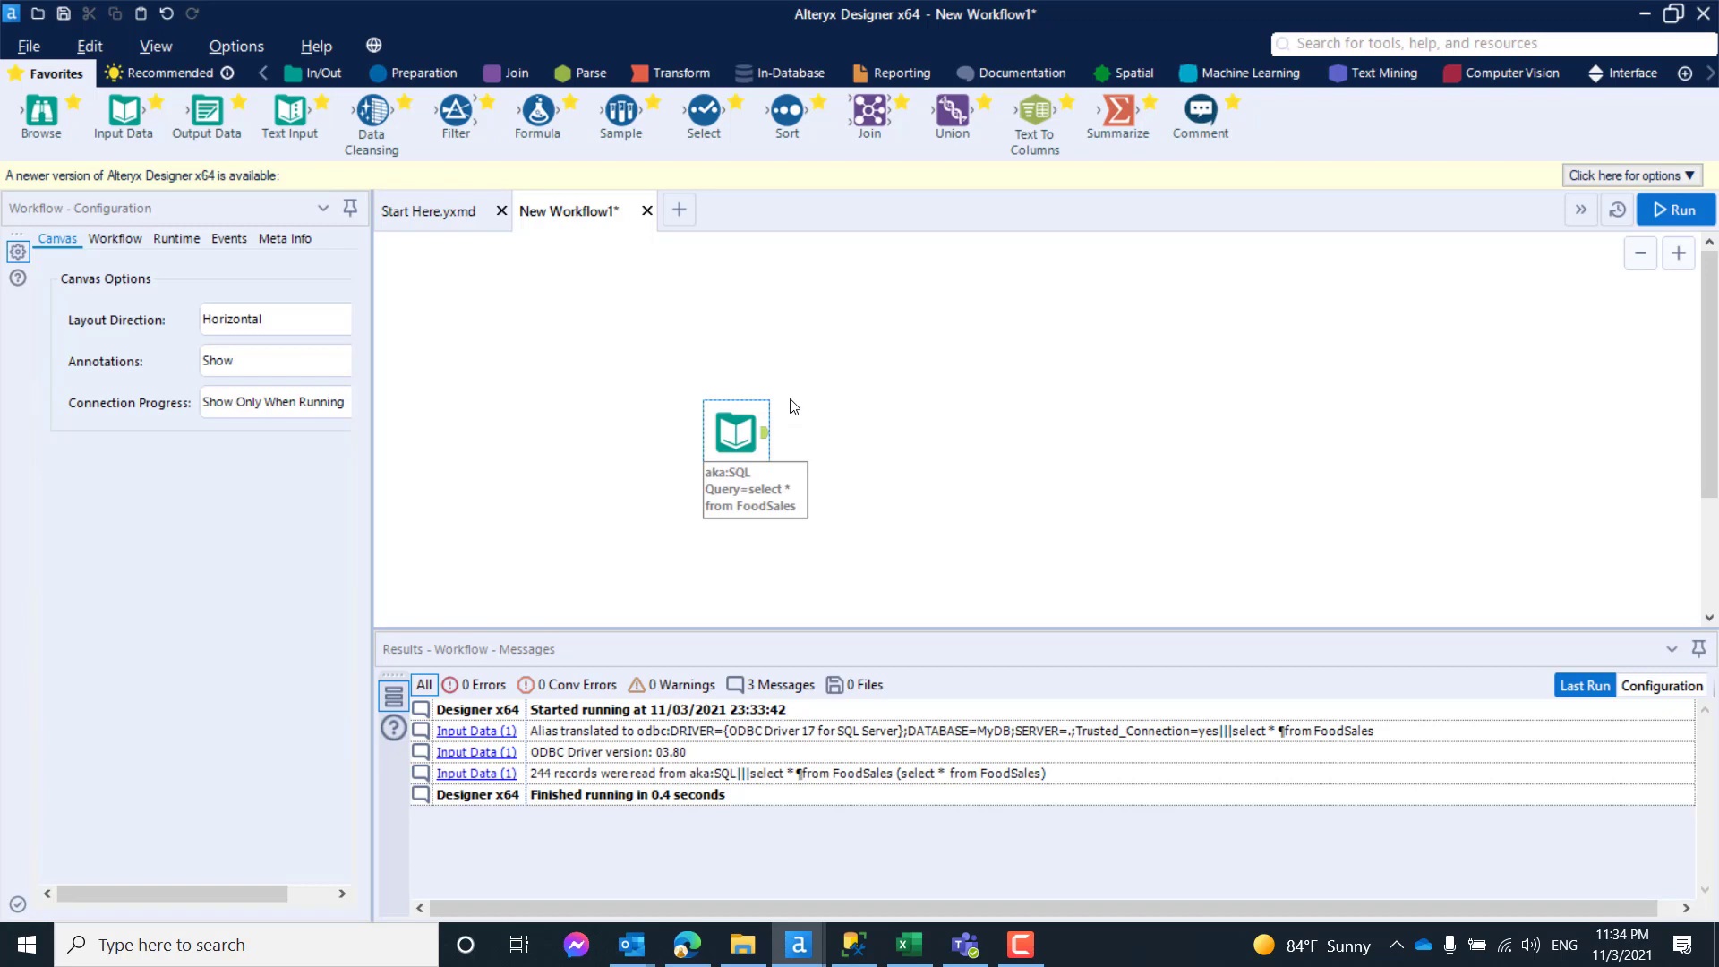
drag(736, 438, 777, 465)
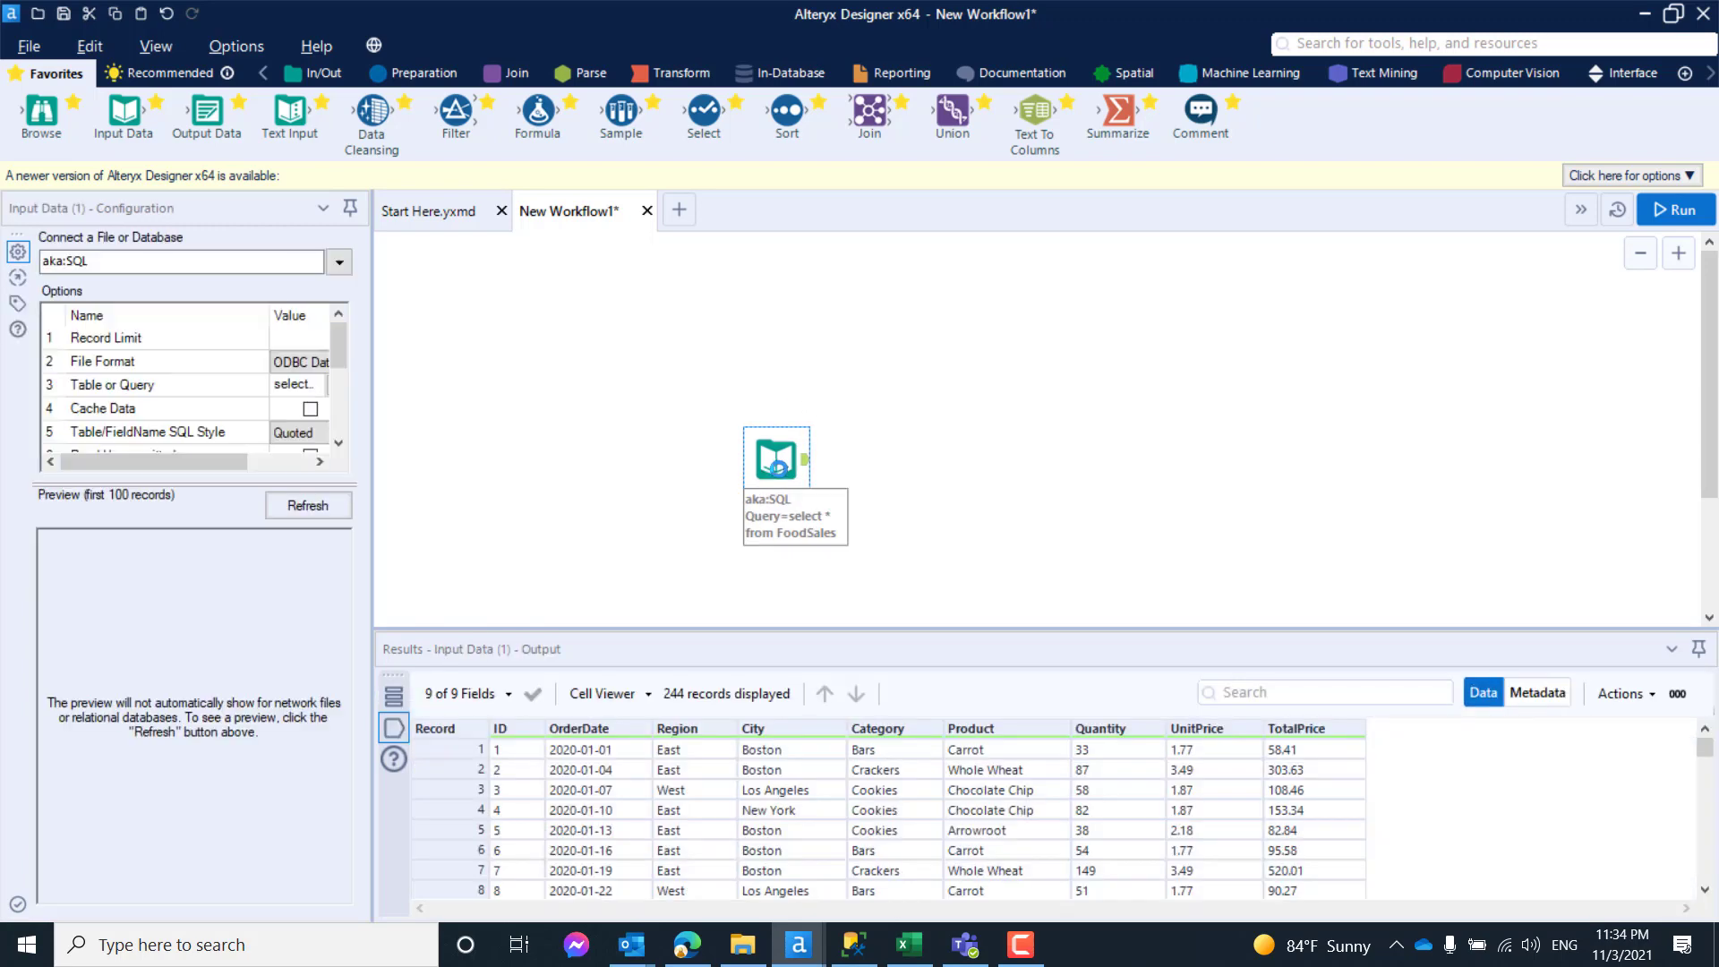
- Attach a Macro Output tool to the Input Data tool's output and place a Control Parameter tool above them
click(1616, 73)
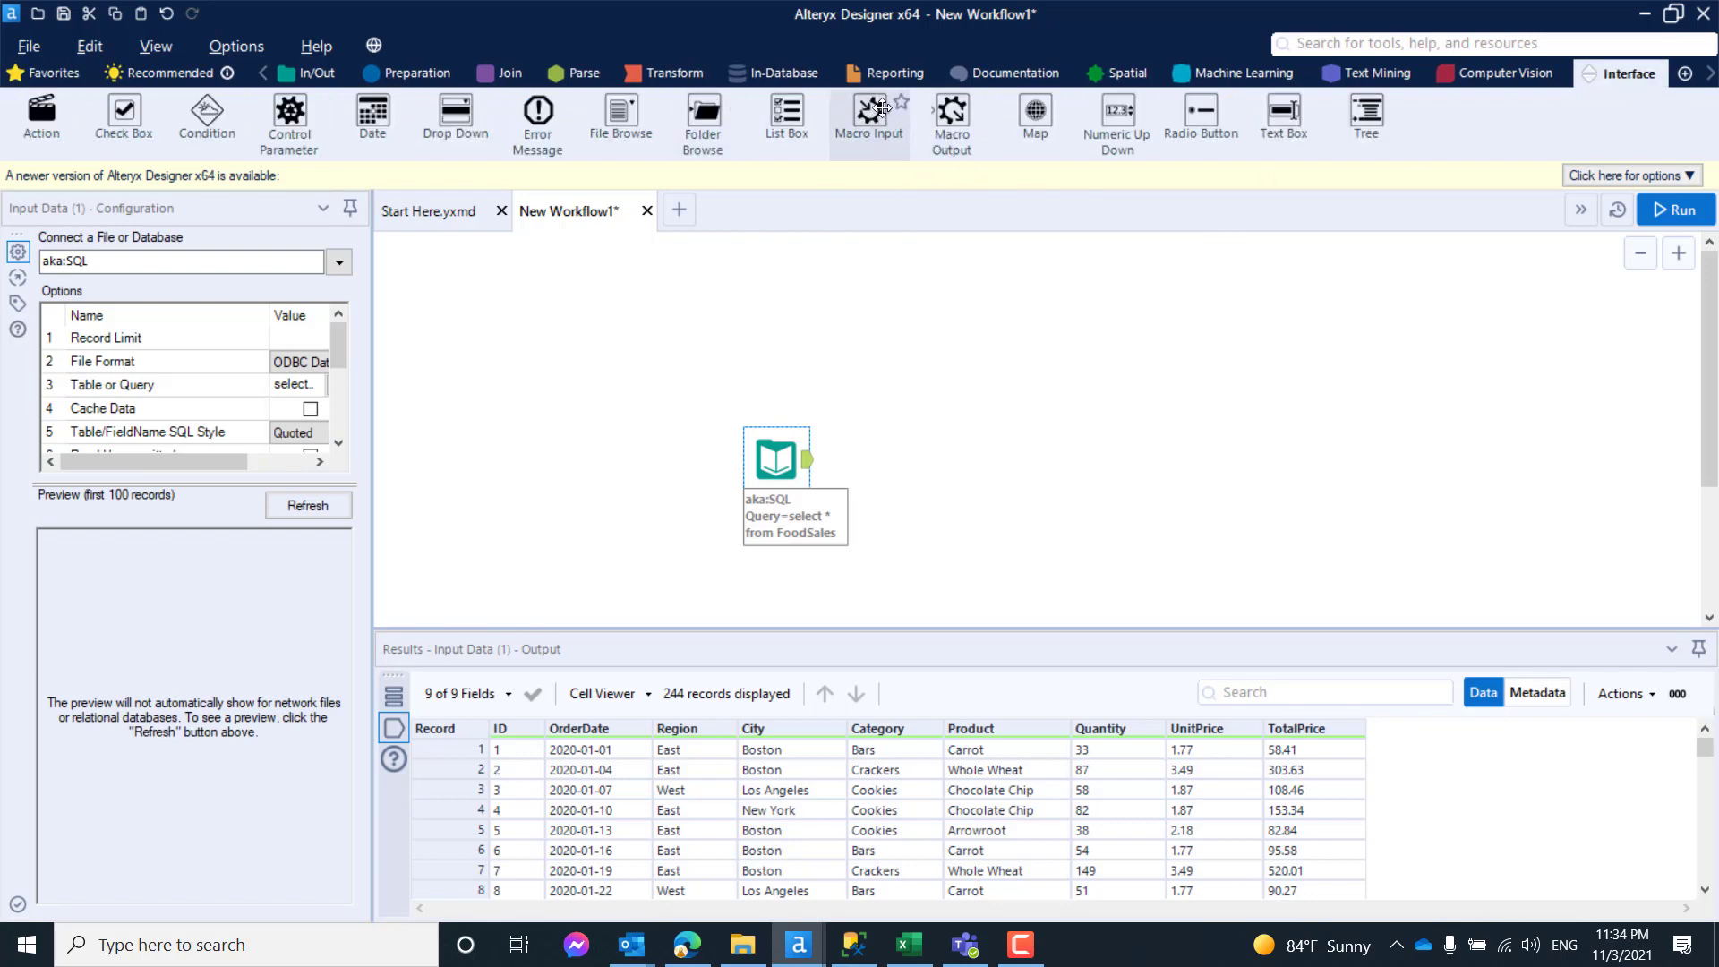
drag(953, 114, 958, 459)
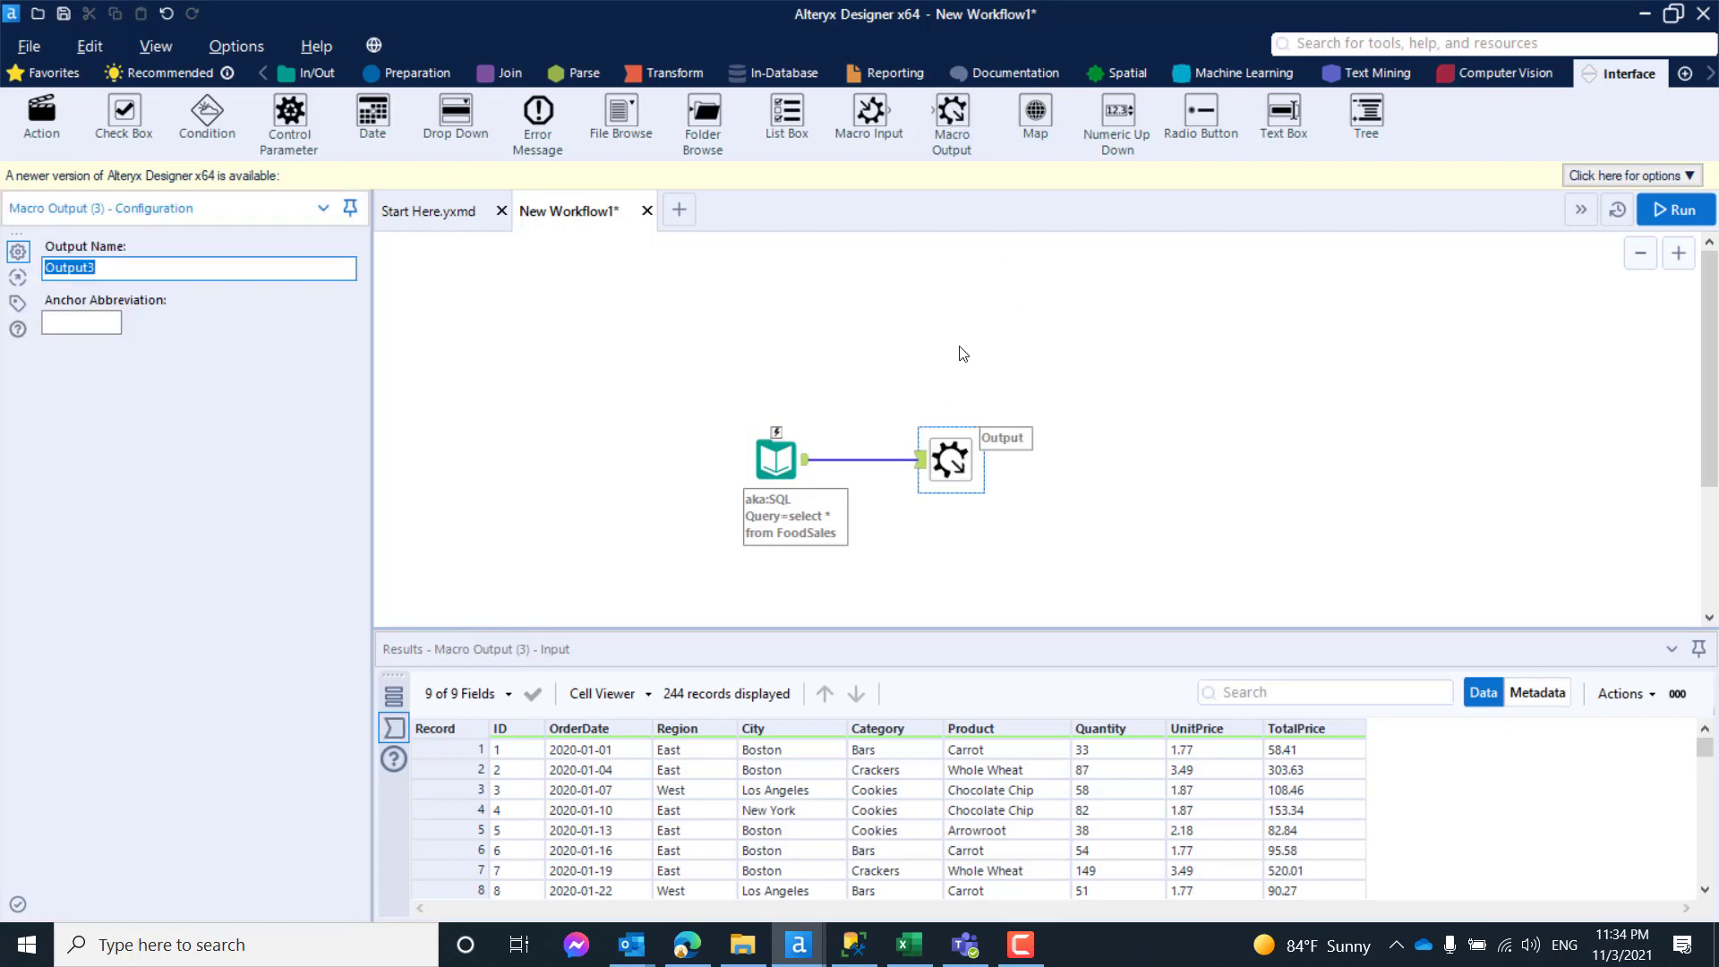
drag(289, 115, 704, 275)
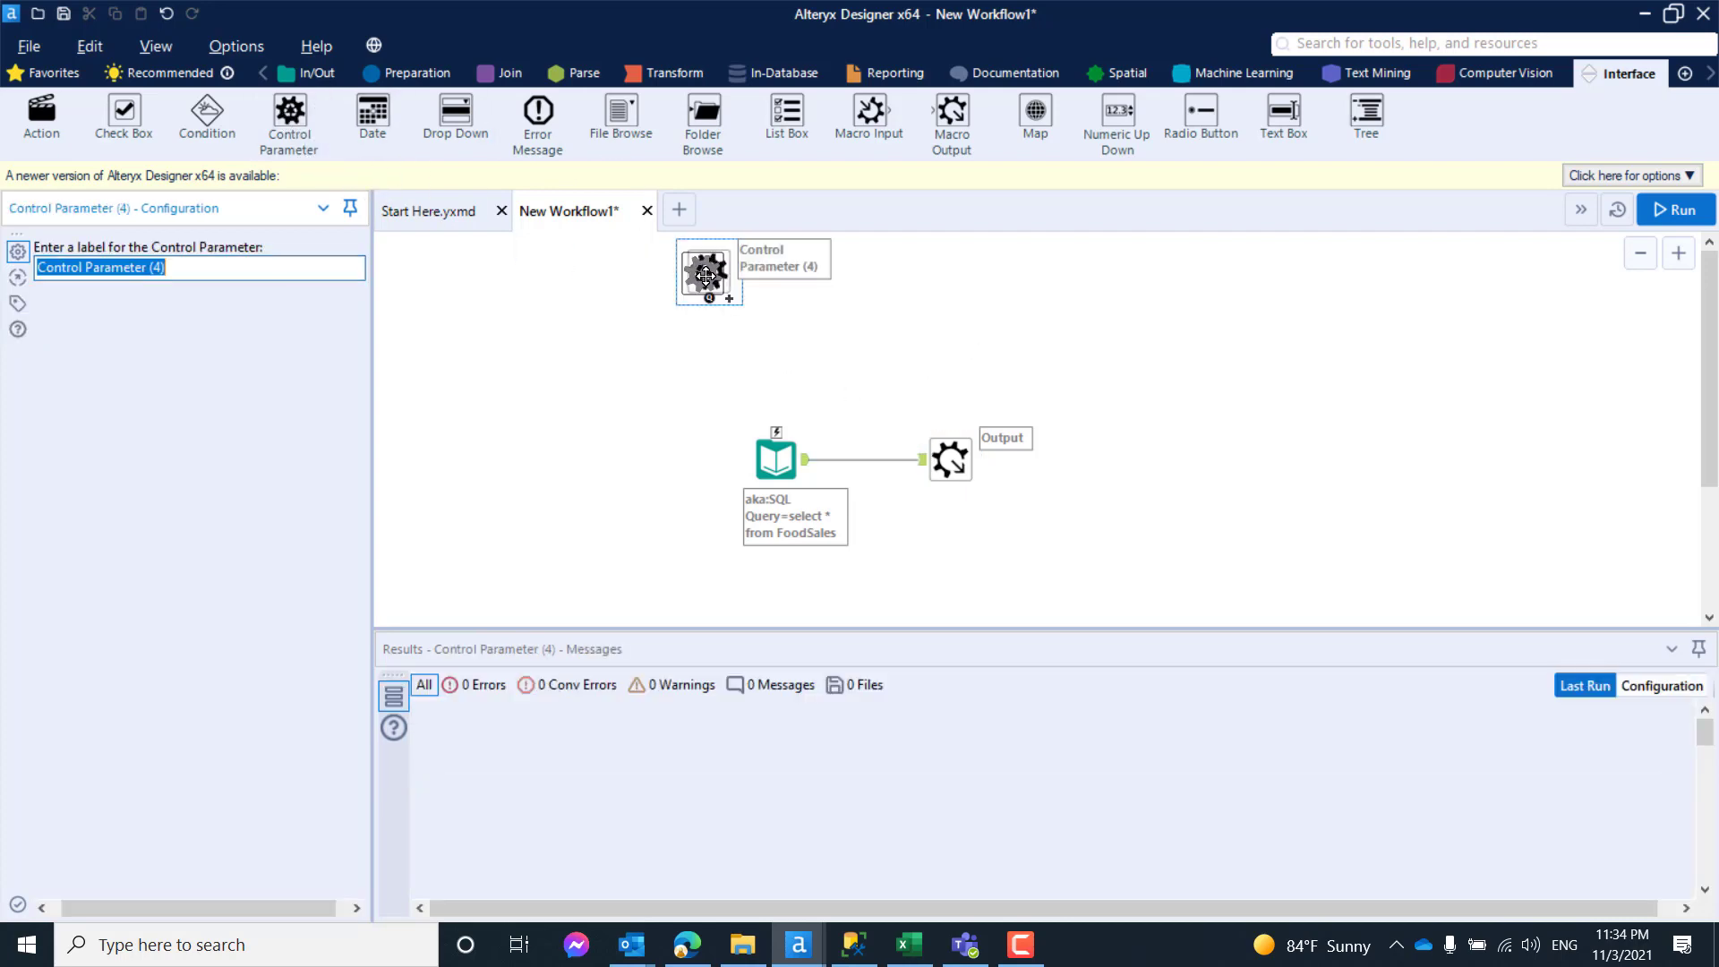
- Add the condition "where ID = 1" to the Input Data tool's FoodSales SQL query
click(781, 476)
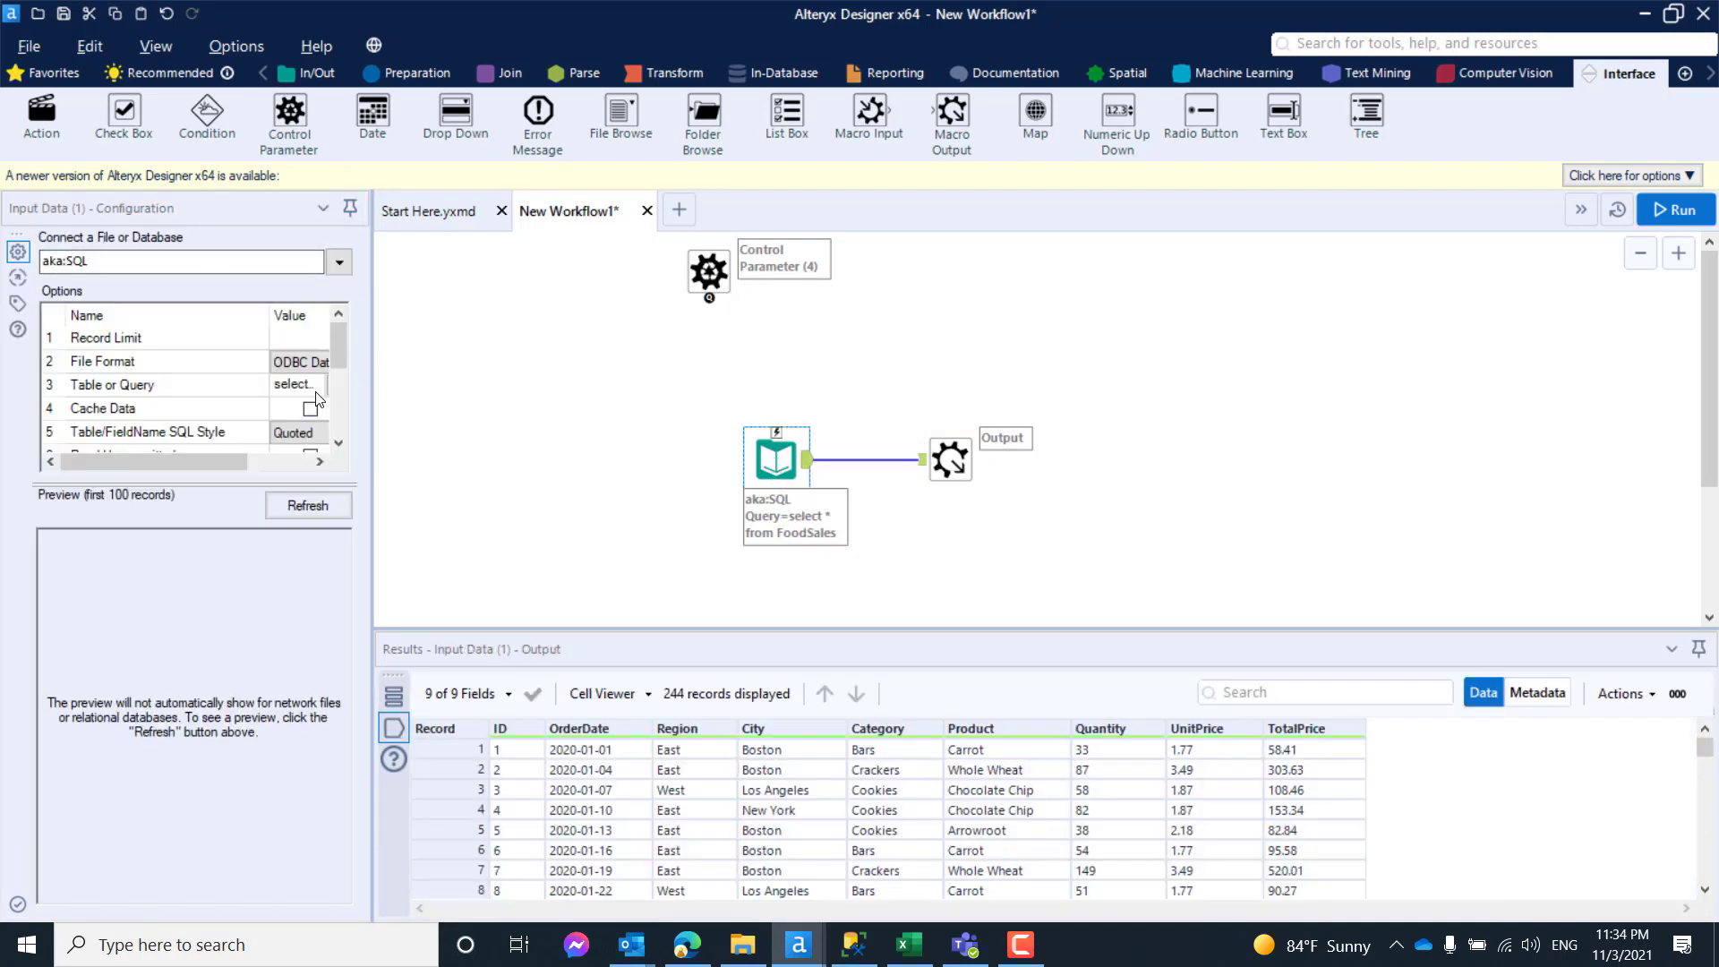
click(315, 390)
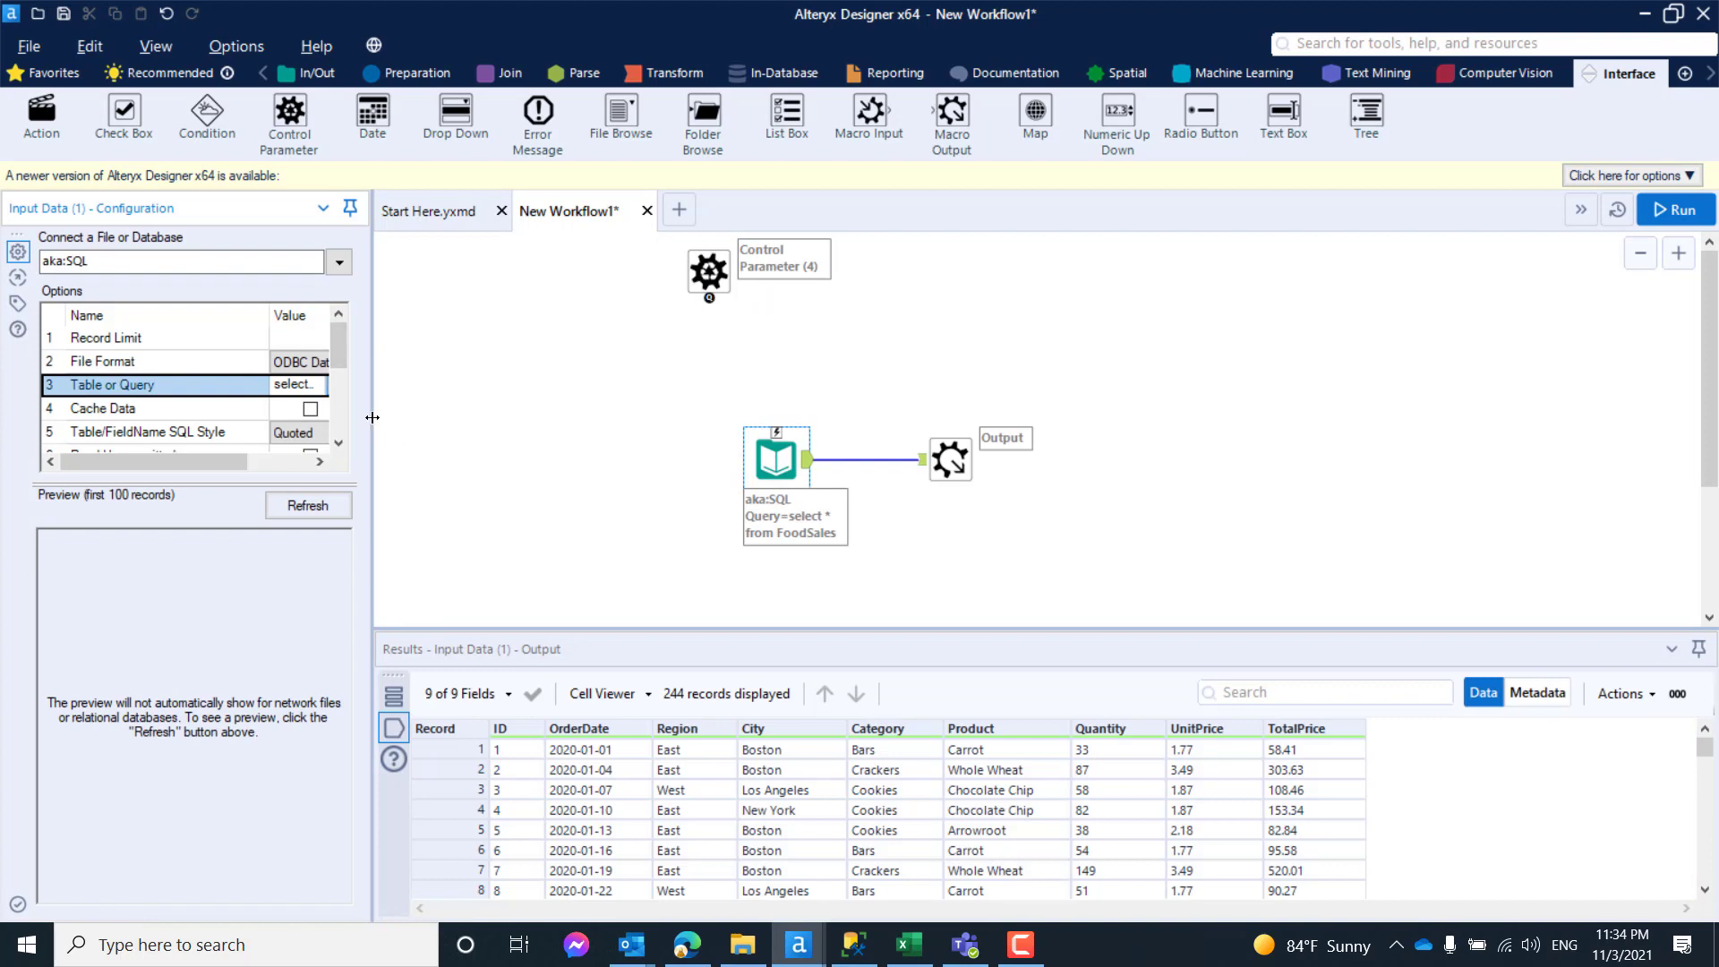
drag(372, 423, 497, 444)
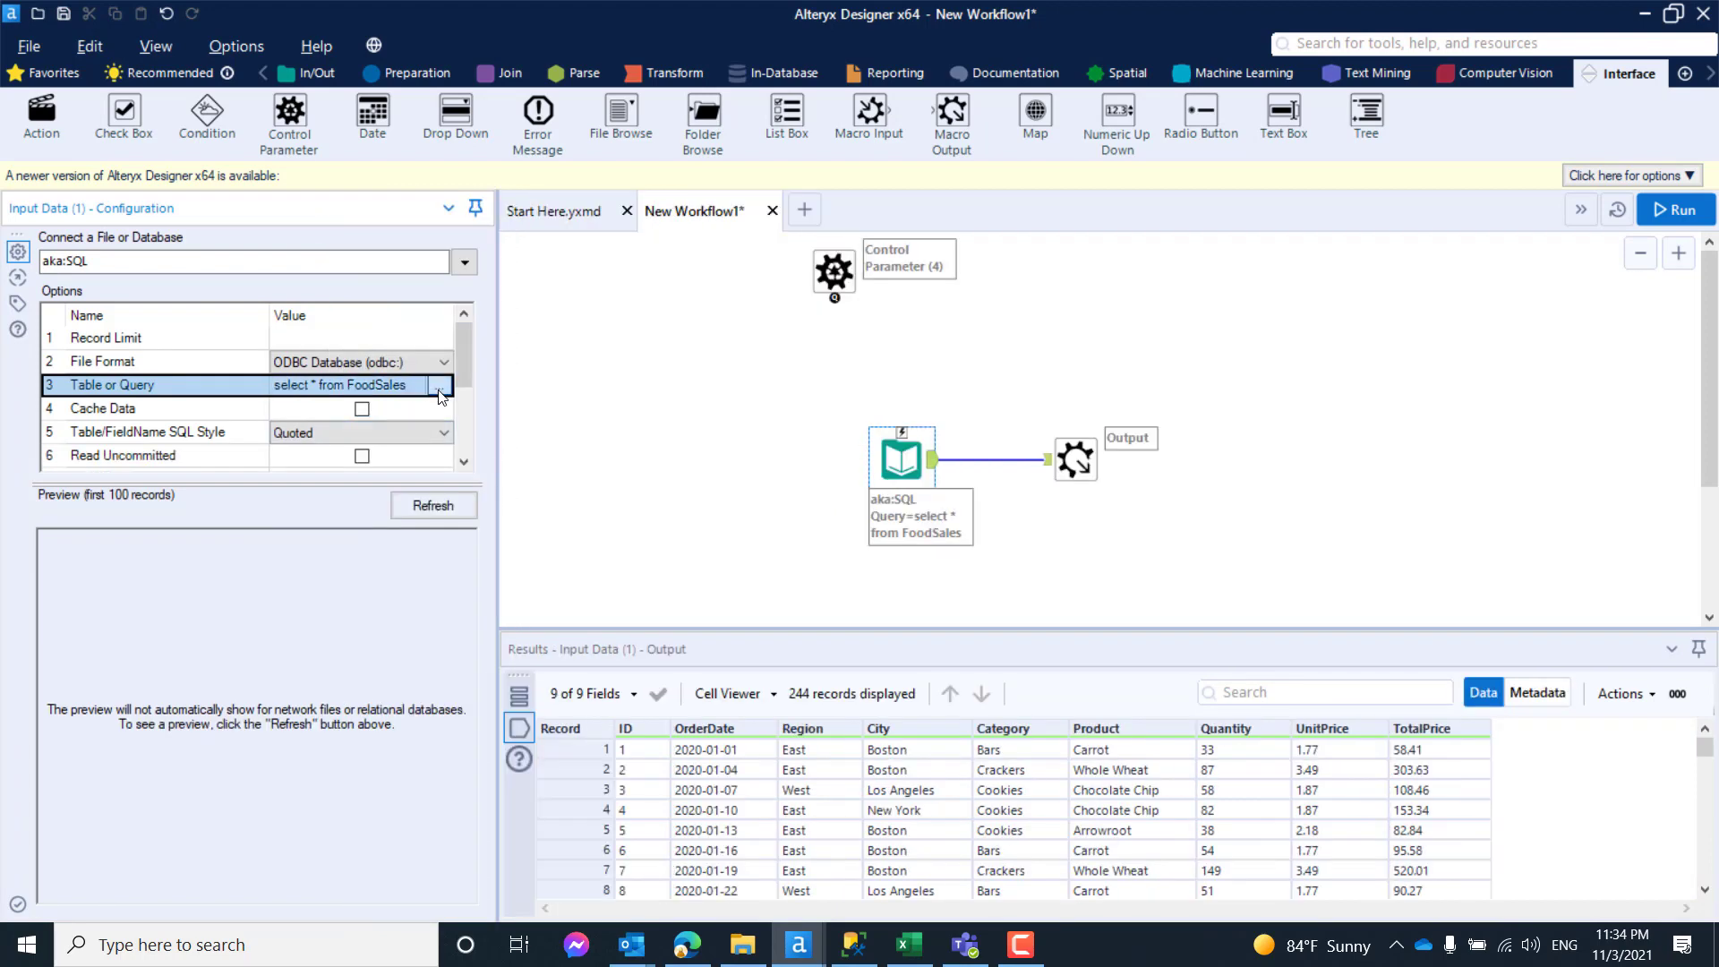
click(440, 392)
click(832, 168)
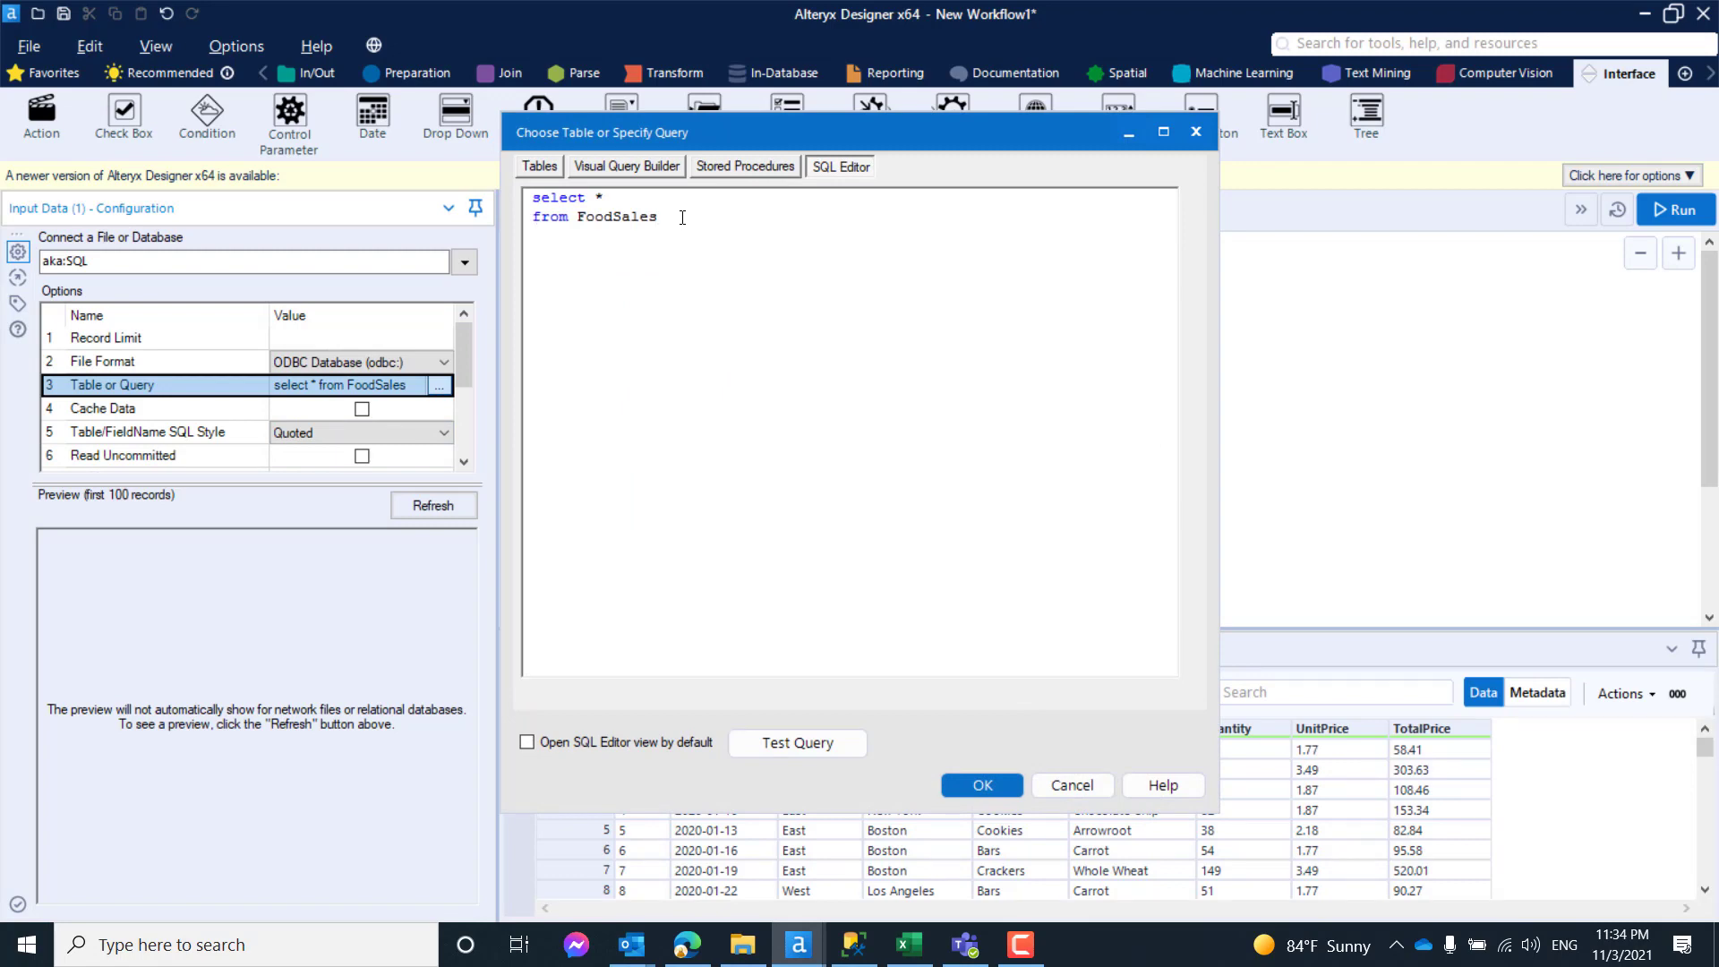
text(where ID = 1)
click(983, 787)
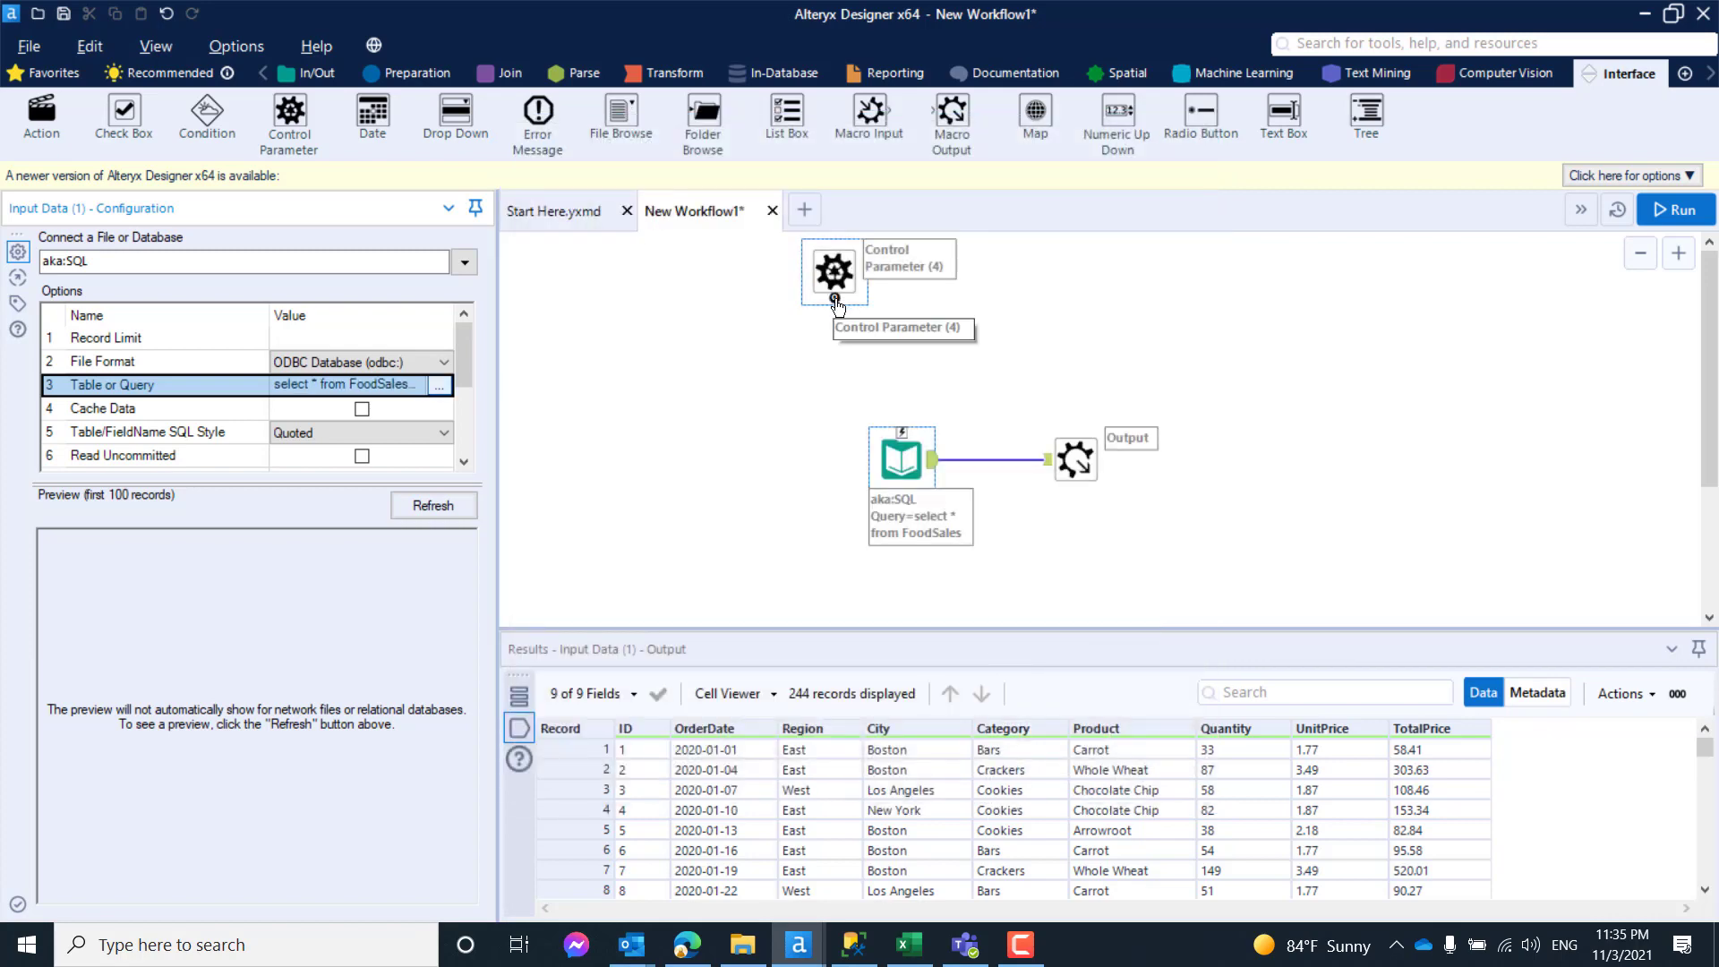
- Connect the Control Parameter to the Input Data tool through an Update Value action and realign the Input Data and Macro Output tools
mouse_move(836, 304)
mouse_down()
mouse_move(908, 385)
mouse_move(903, 433)
mouse_up()
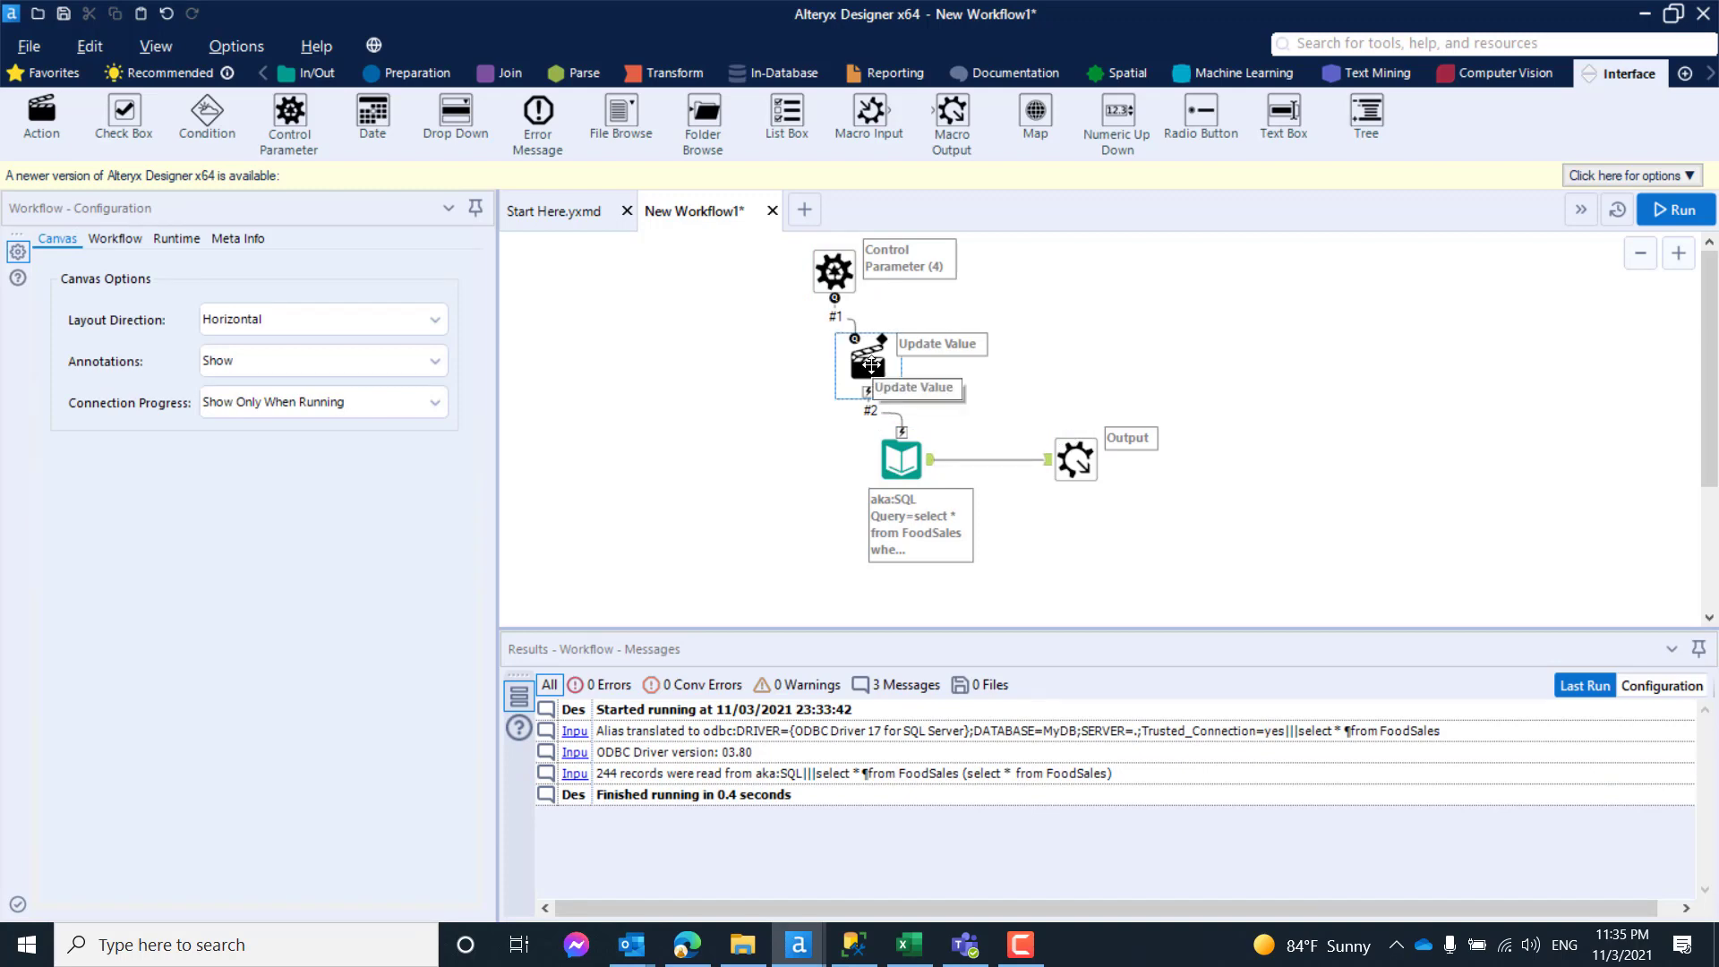
click(871, 364)
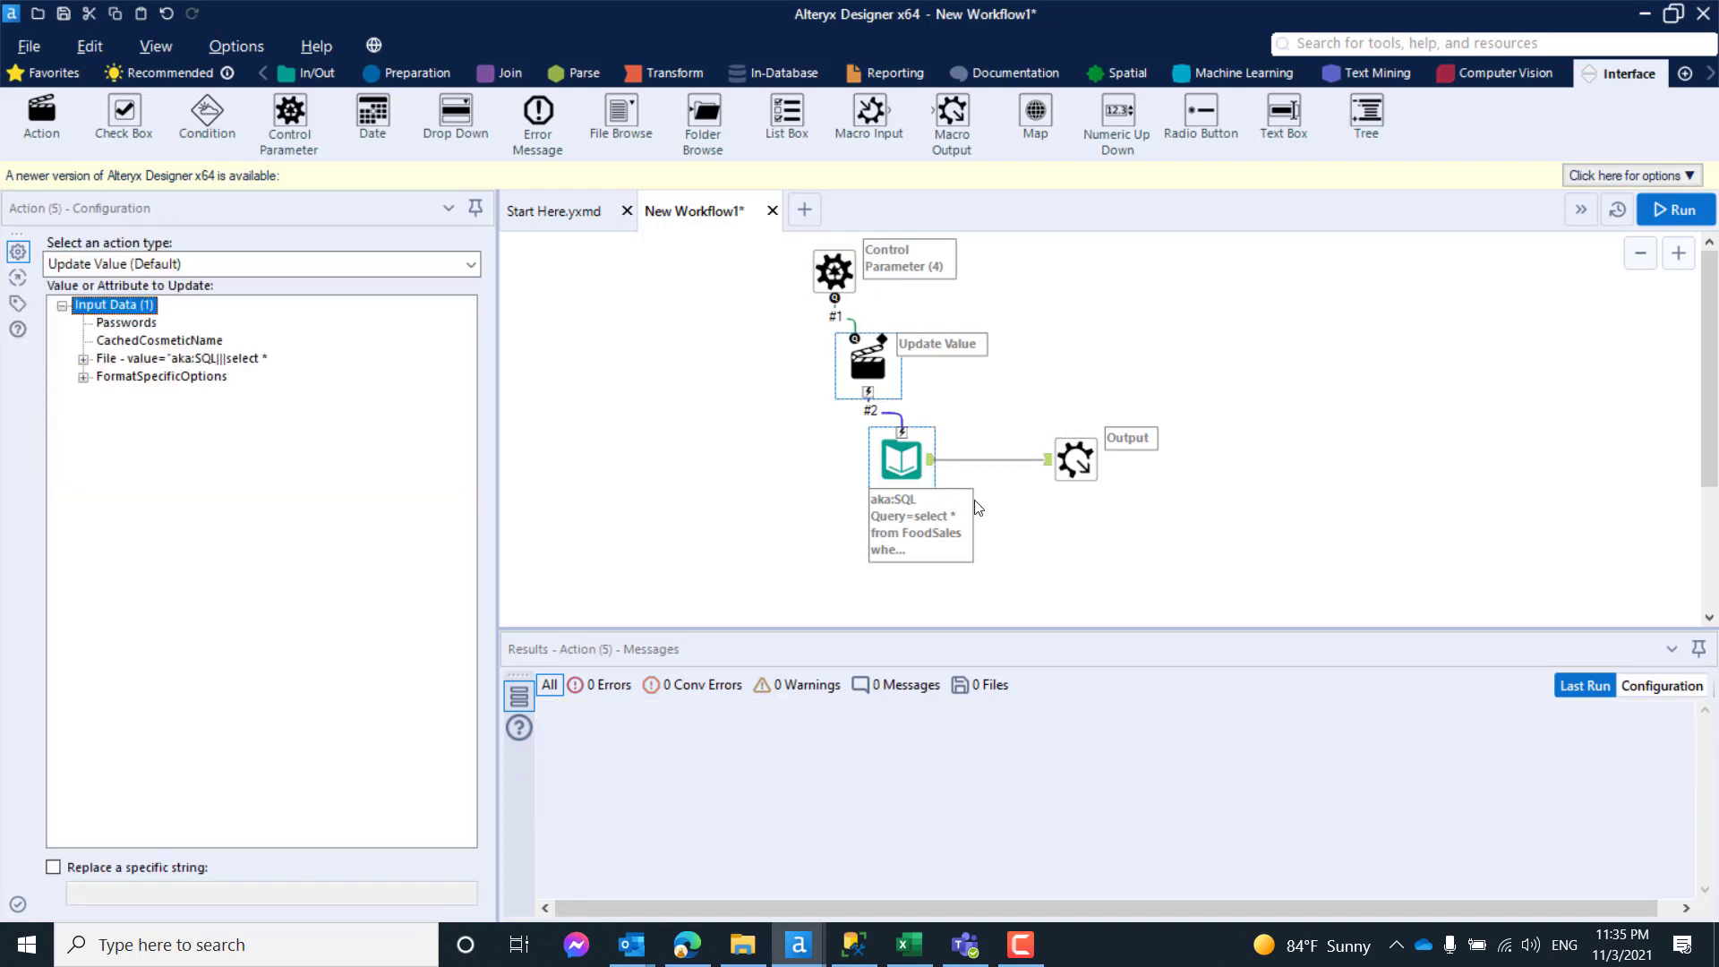
drag(1081, 457, 1080, 470)
drag(902, 461, 889, 475)
- Configure the Update Value action to update the Input Data File value, replacing only the specific string 1
click(871, 399)
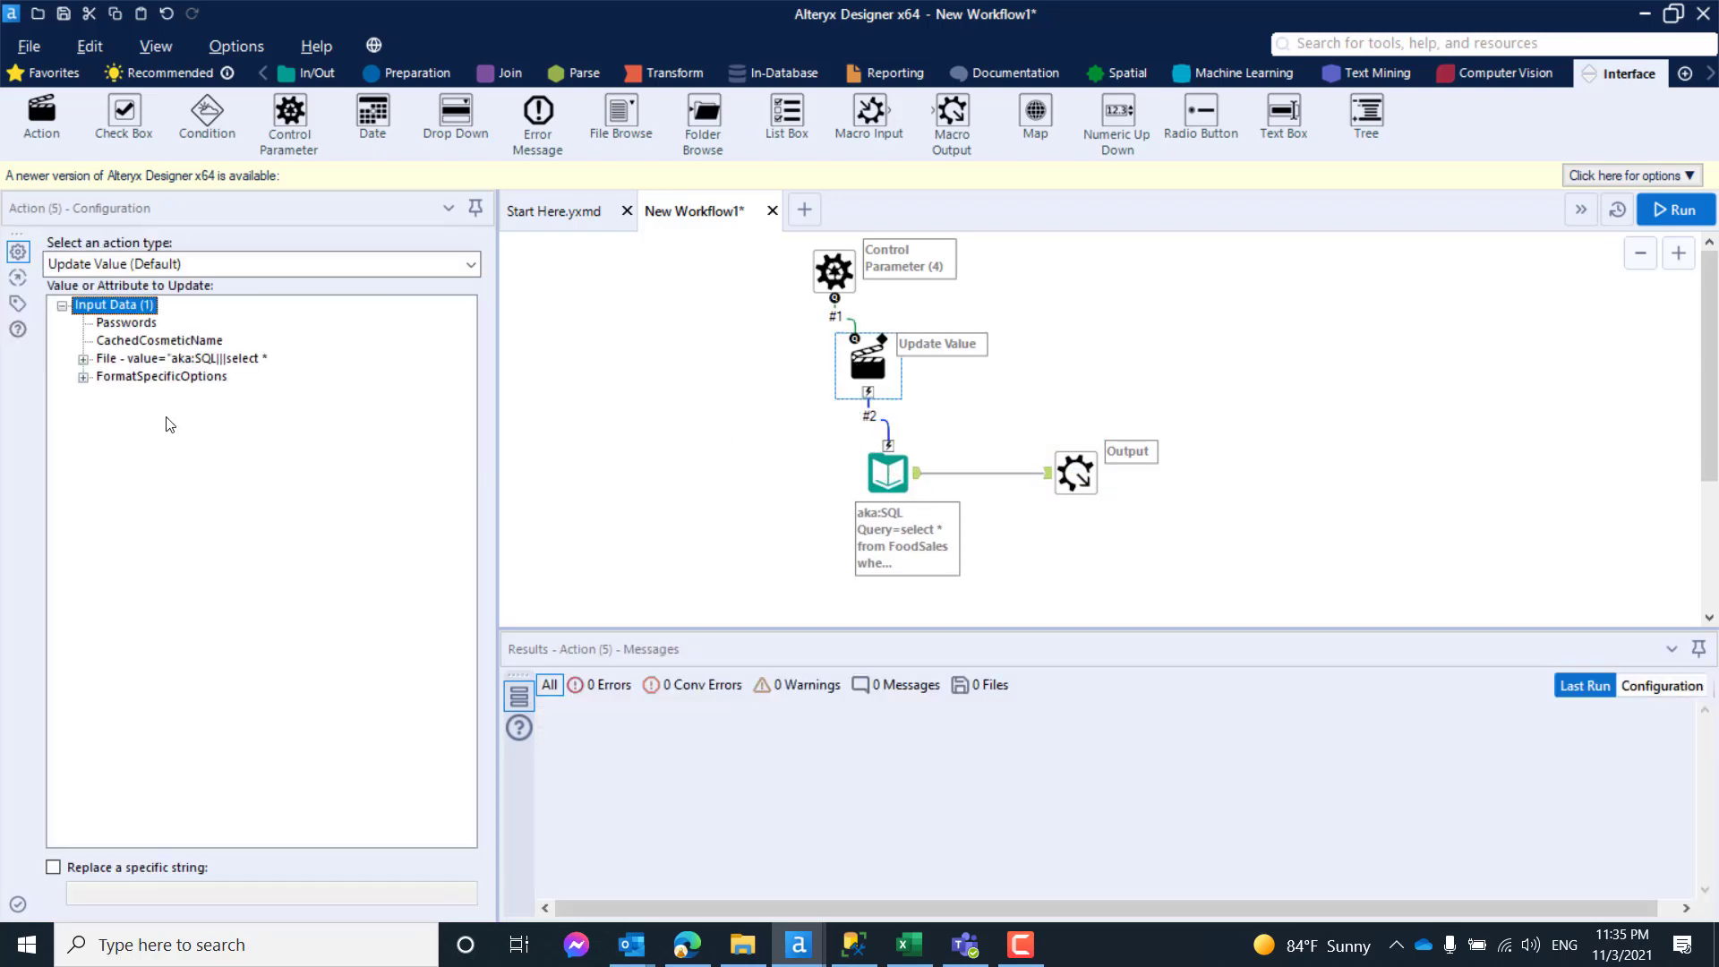
click(134, 360)
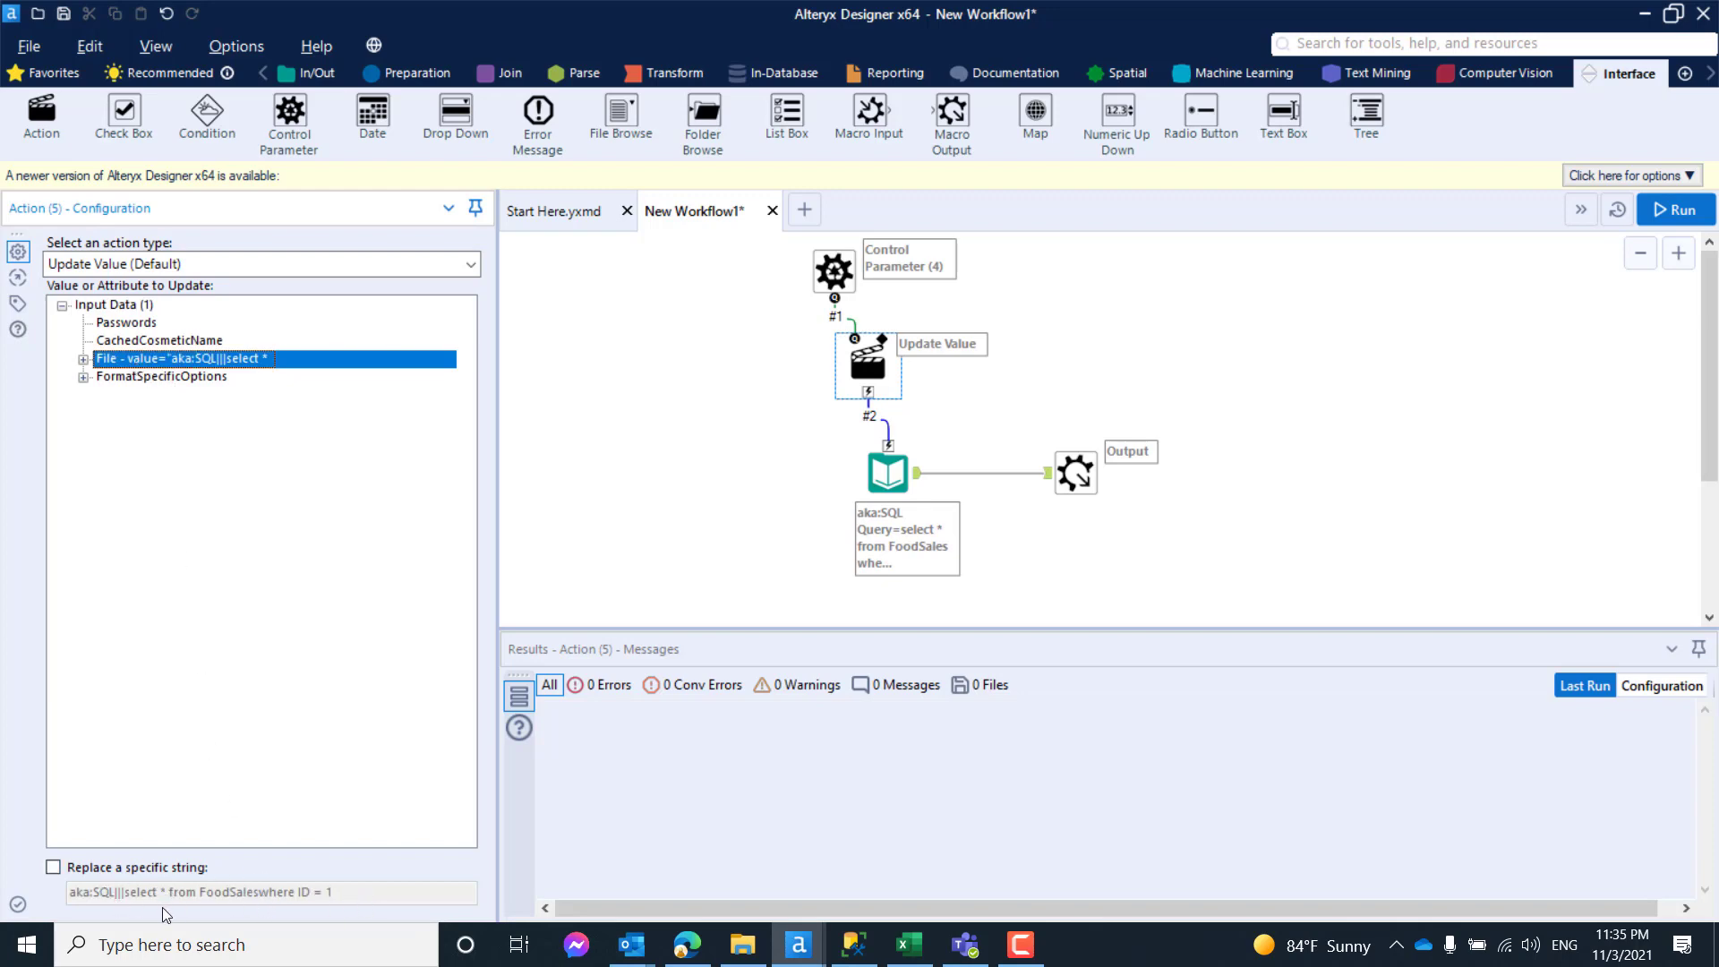
click(121, 868)
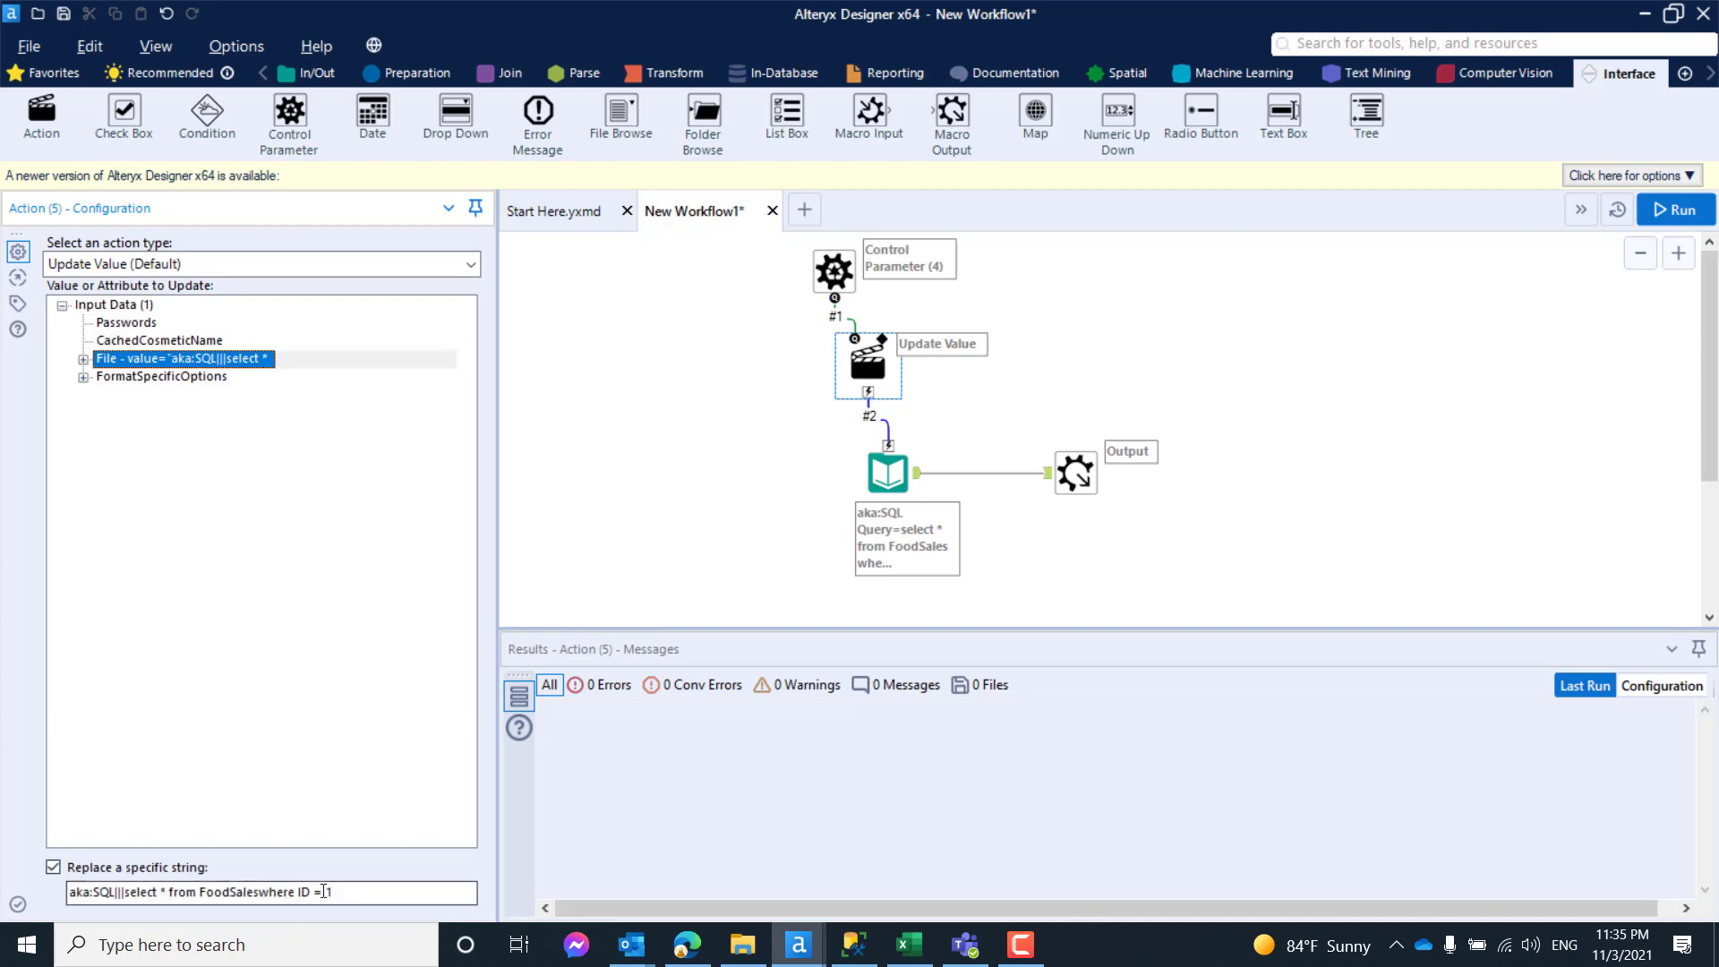
drag(325, 892, 2, 903)
key(Delete)
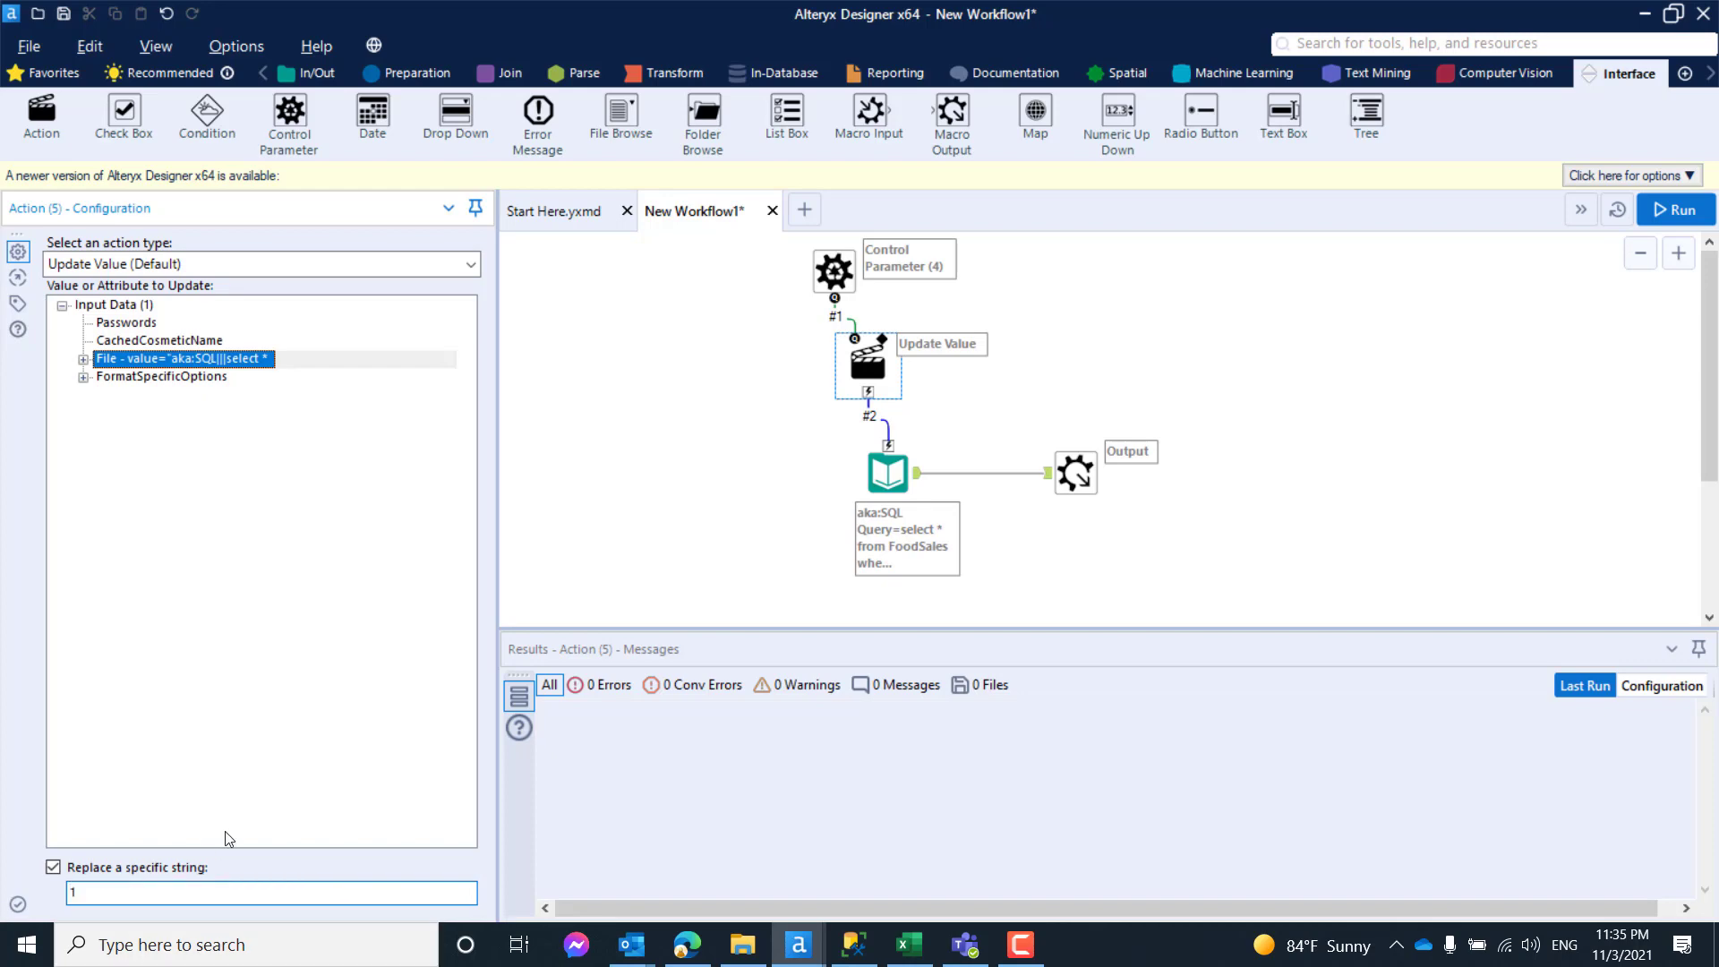
click(711, 461)
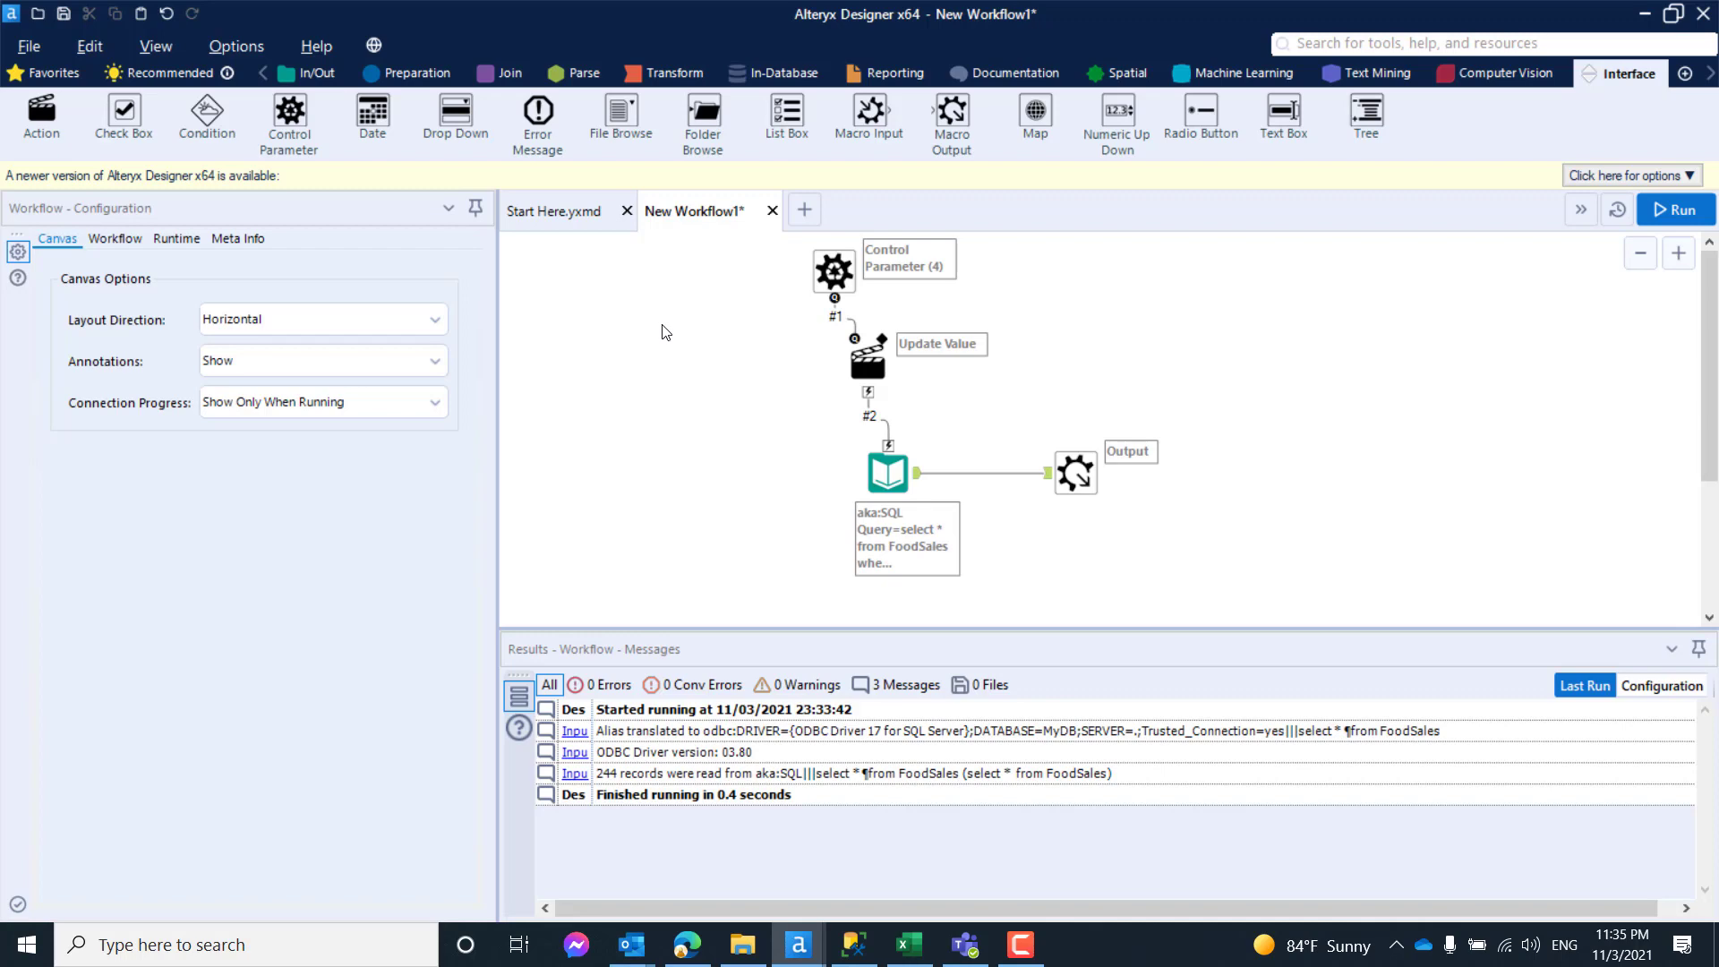
- Save the workflow as a macro named DynamicInputTool in the Macros folder
key(ctrl+s)
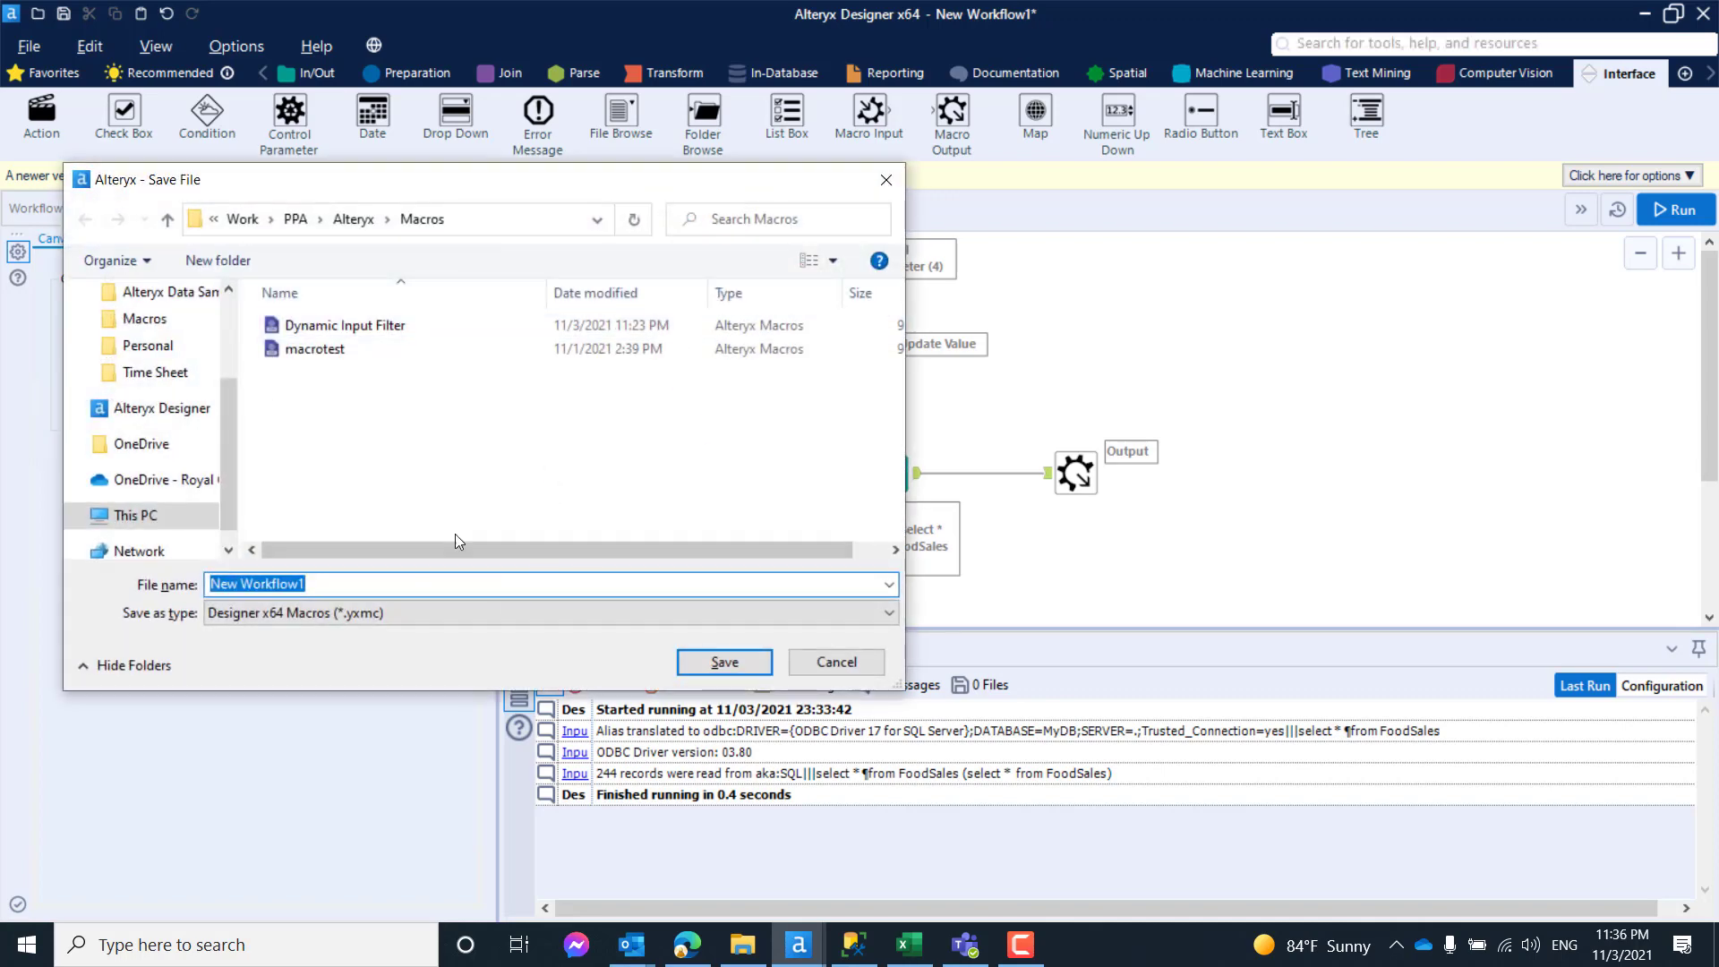
text(Dynam)
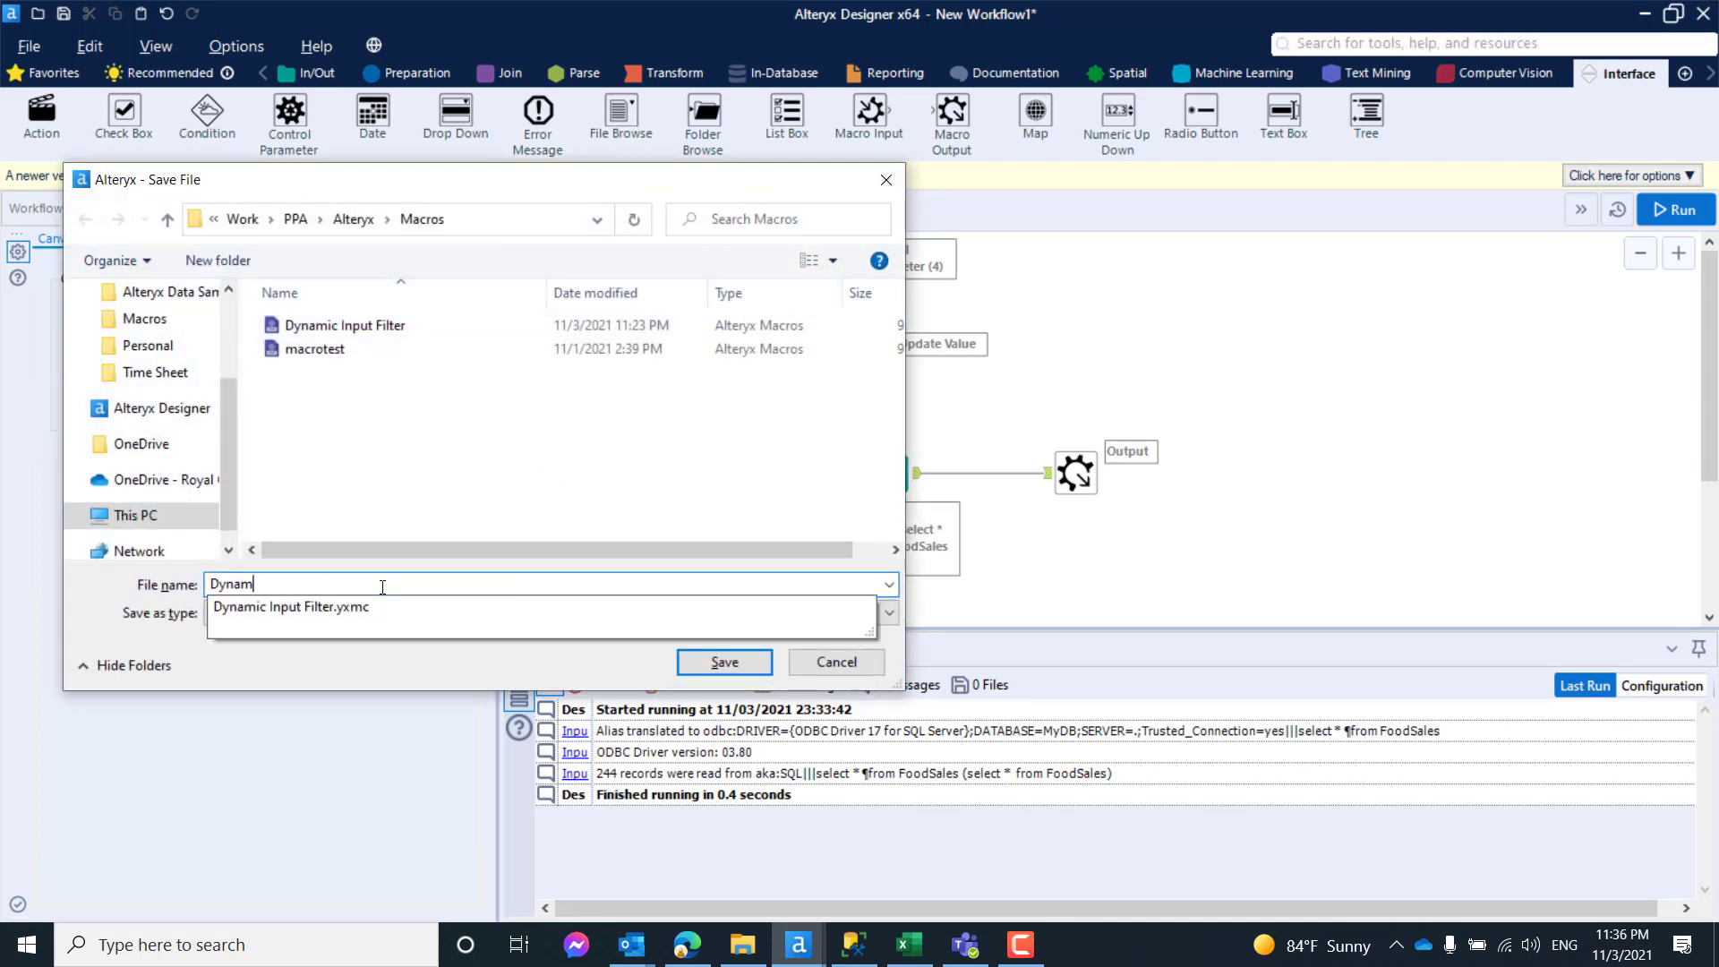
text(icIn)
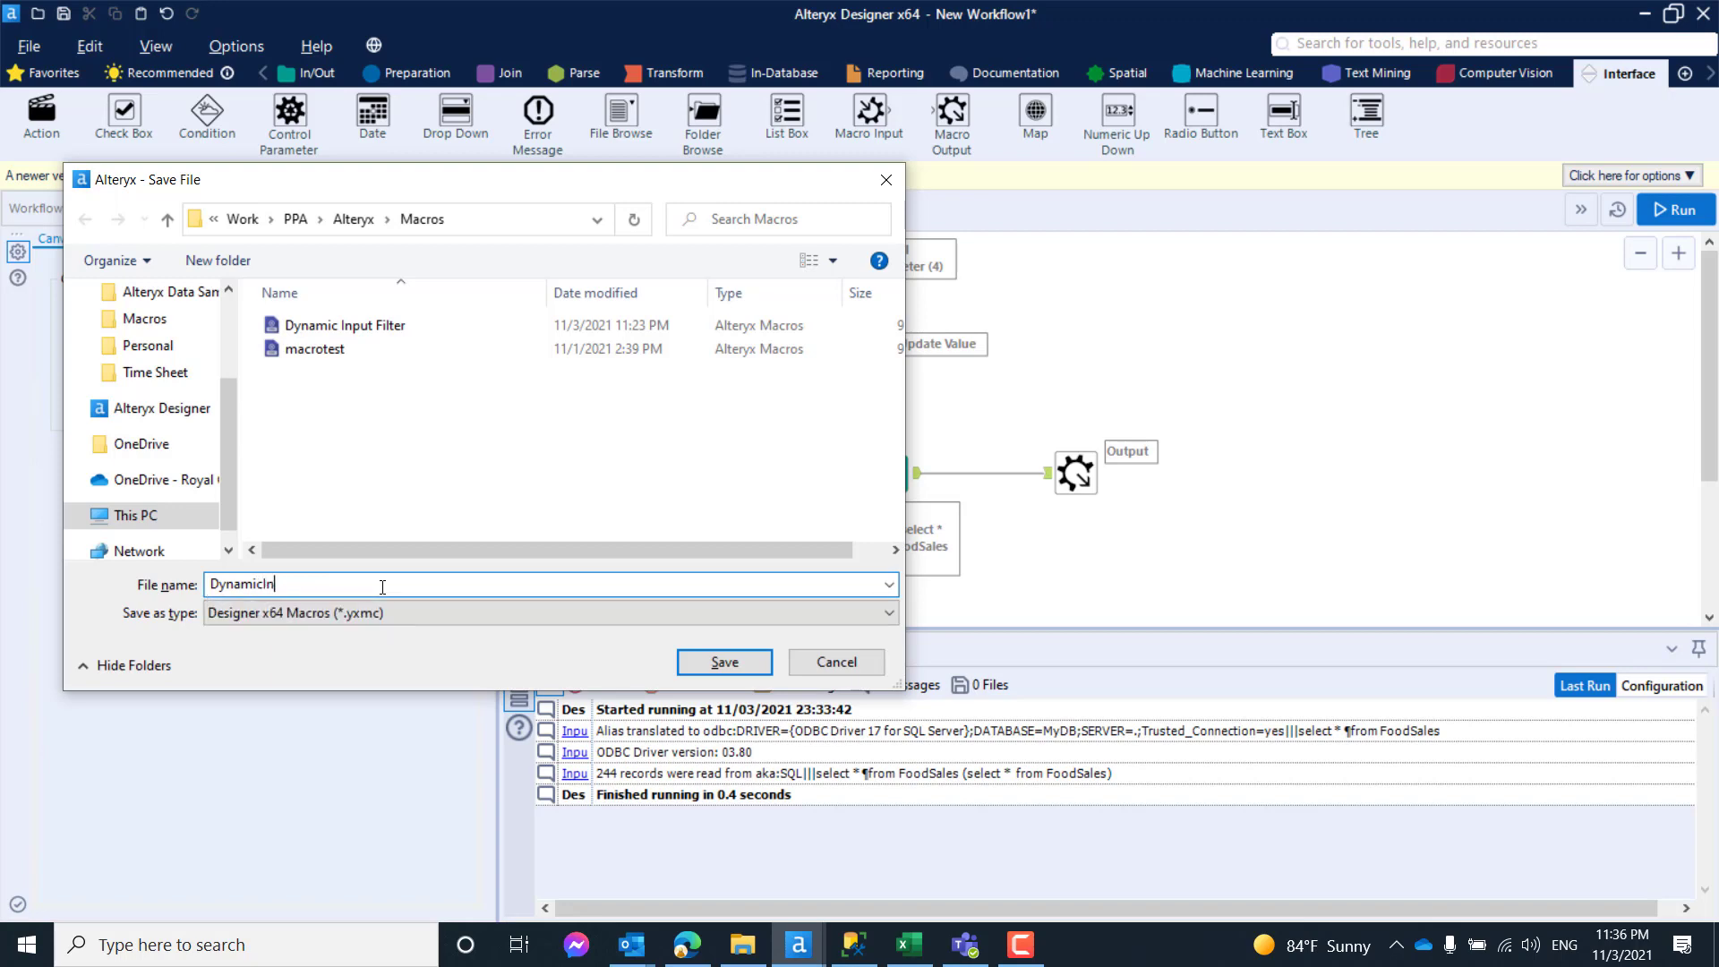
text(putTool)
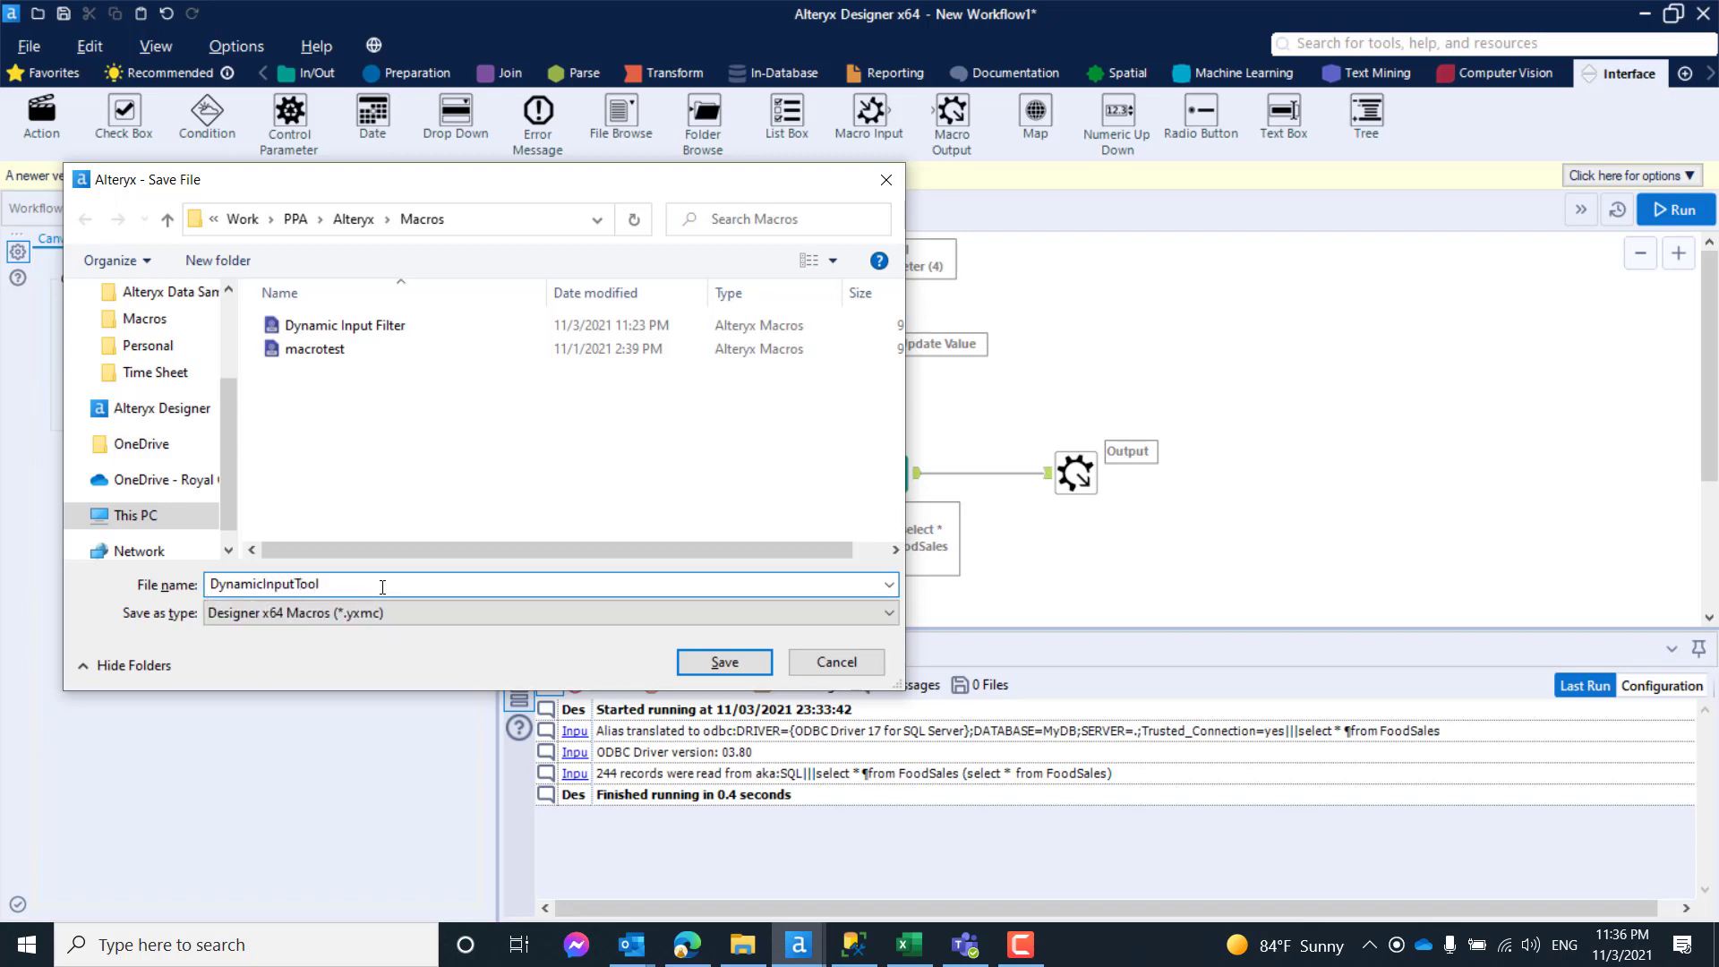
click(731, 668)
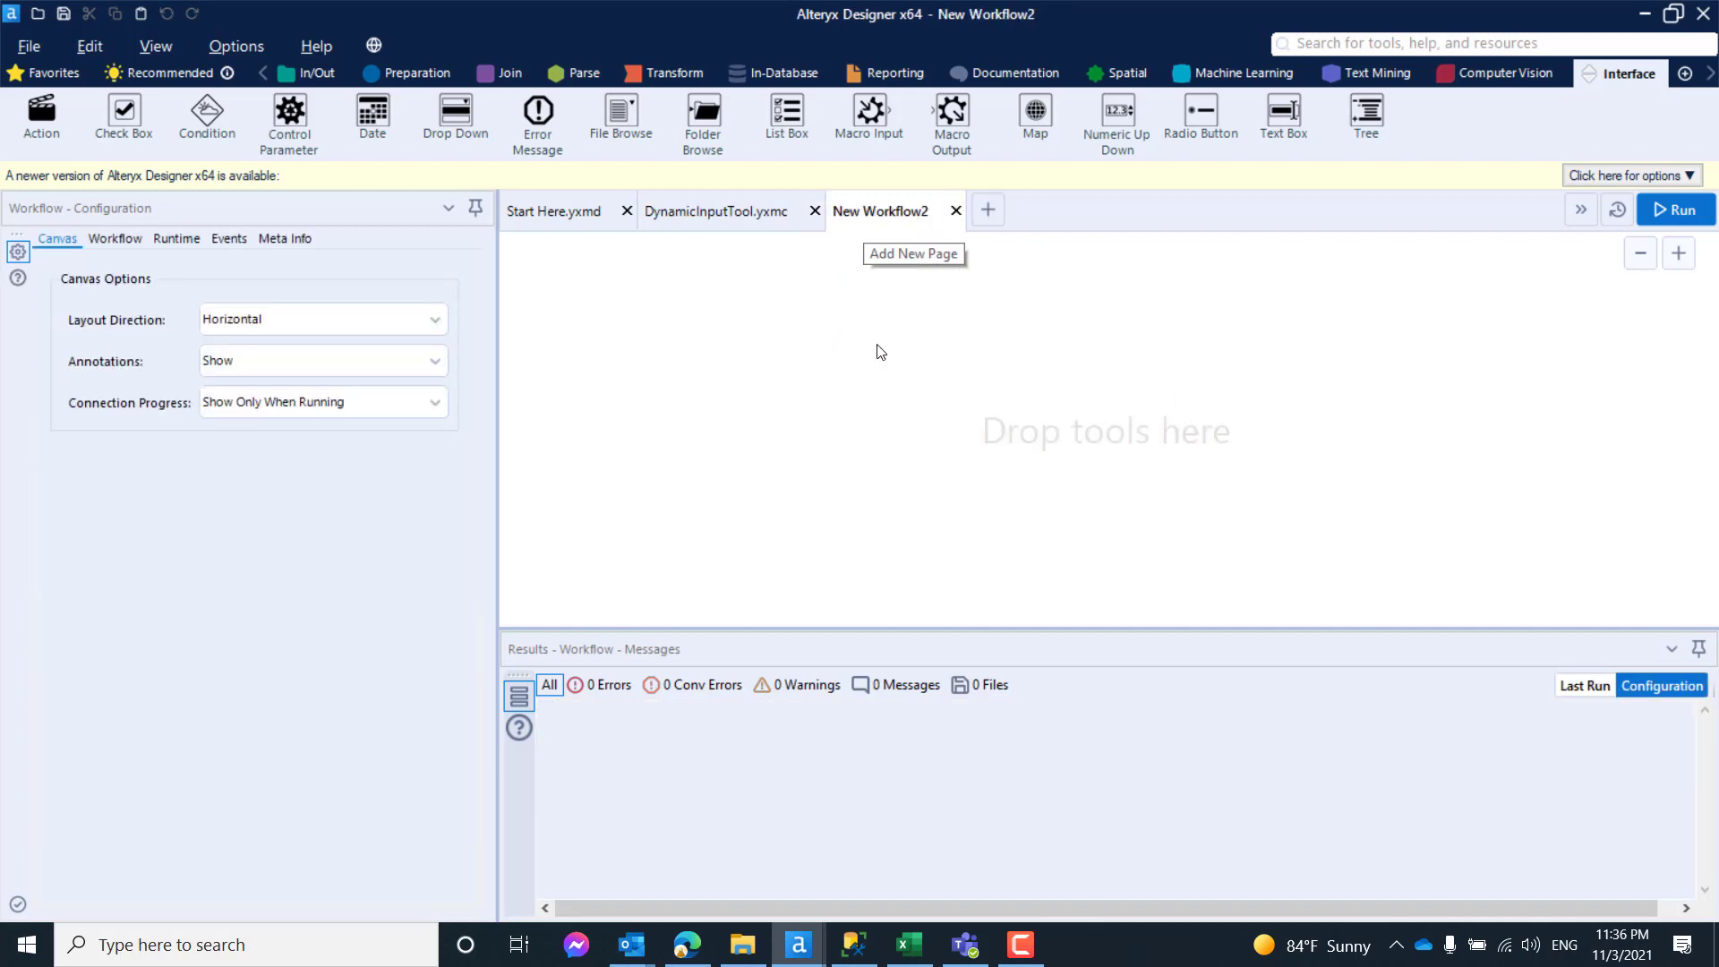
- Place a Text Input tool on the canvas of the new blank workflow
click(315, 72)
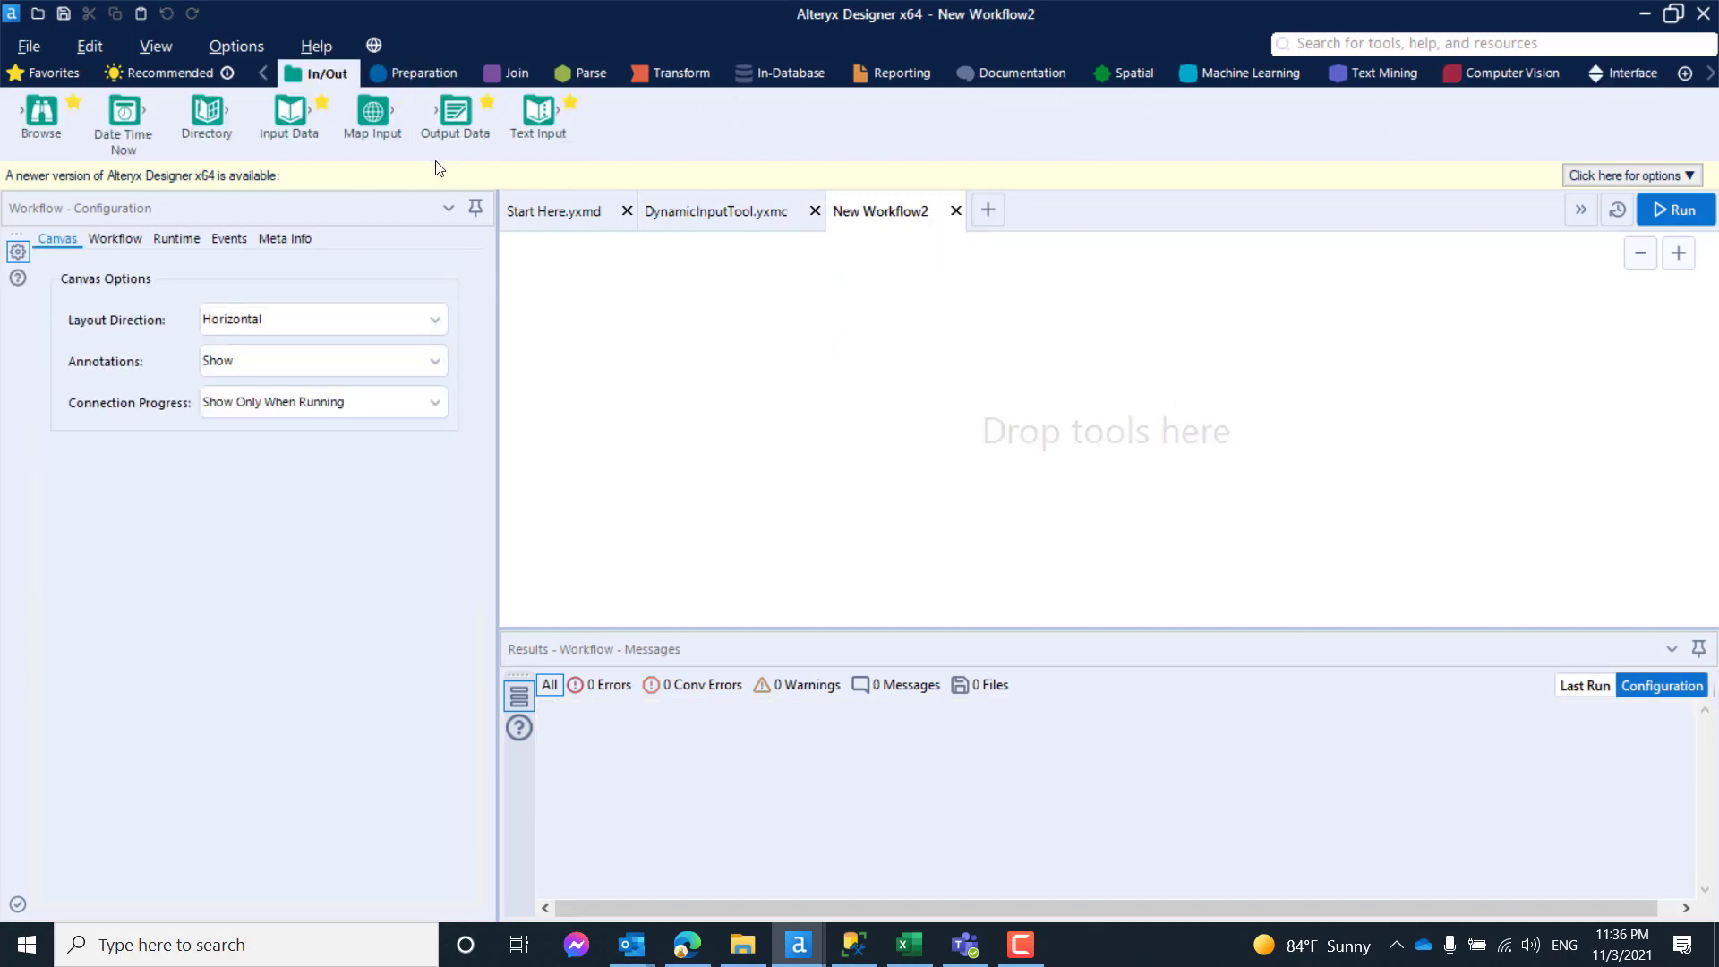
drag(538, 111, 759, 391)
drag(758, 397, 758, 397)
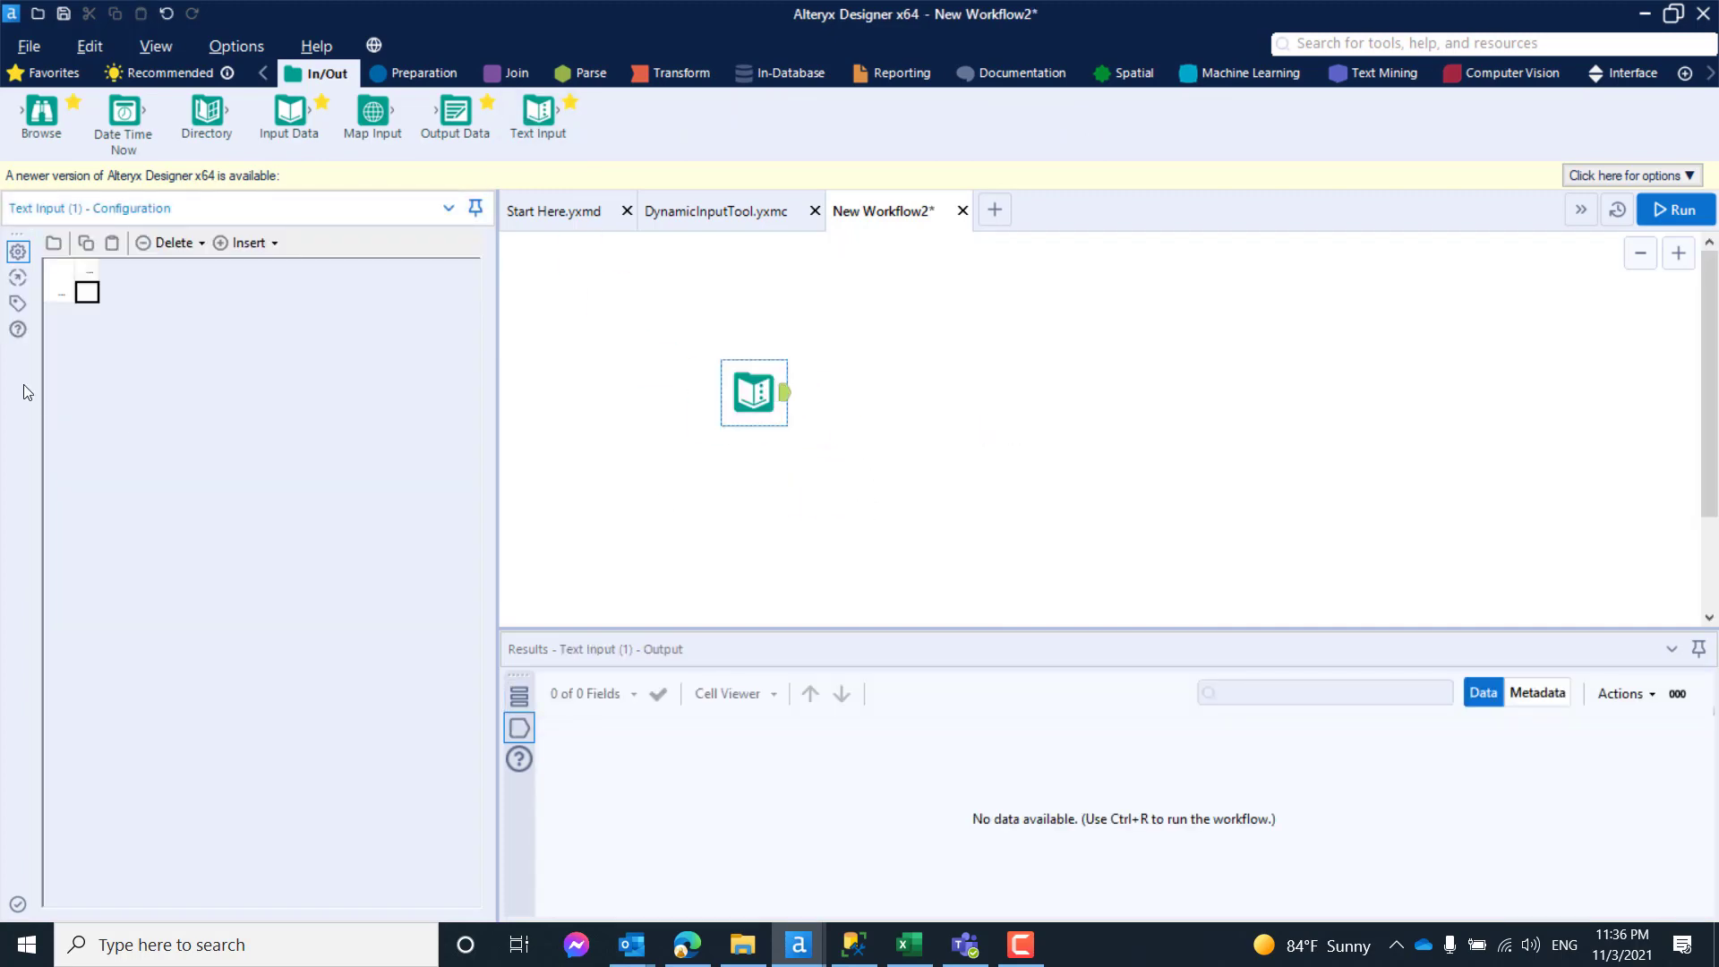
- Fill the Text Input tool with the values 1, 5 and 7 in a single column named ID
click(88, 297)
text(1)
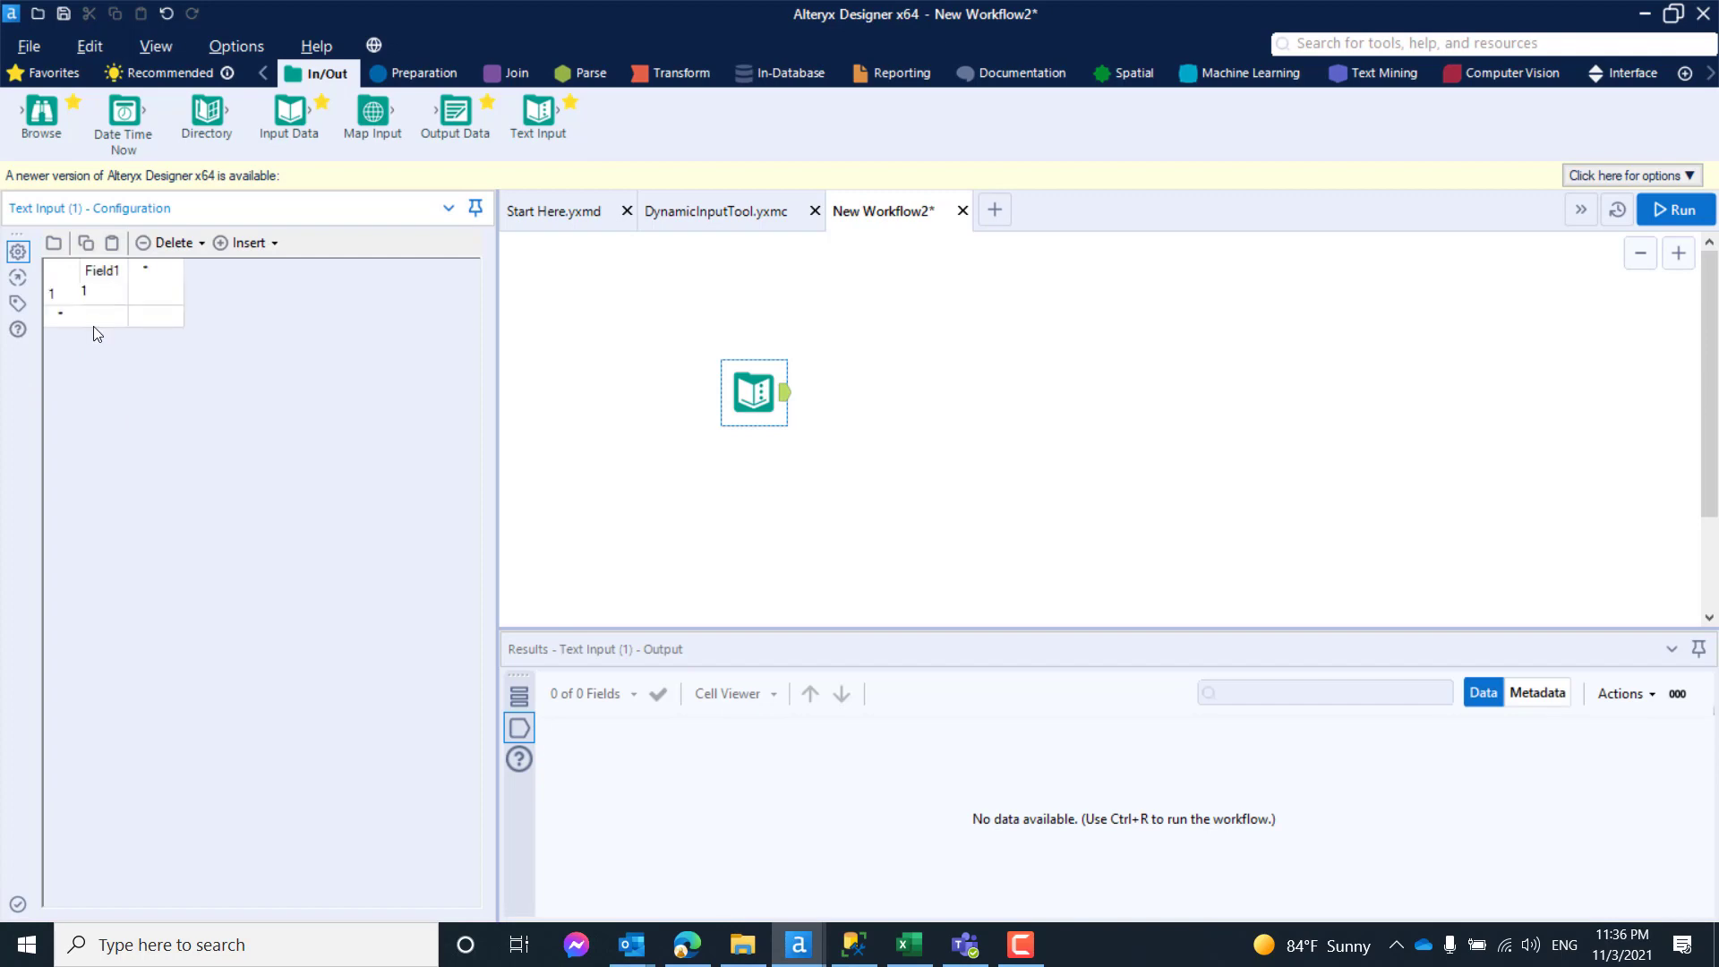
click(96, 326)
text(5)
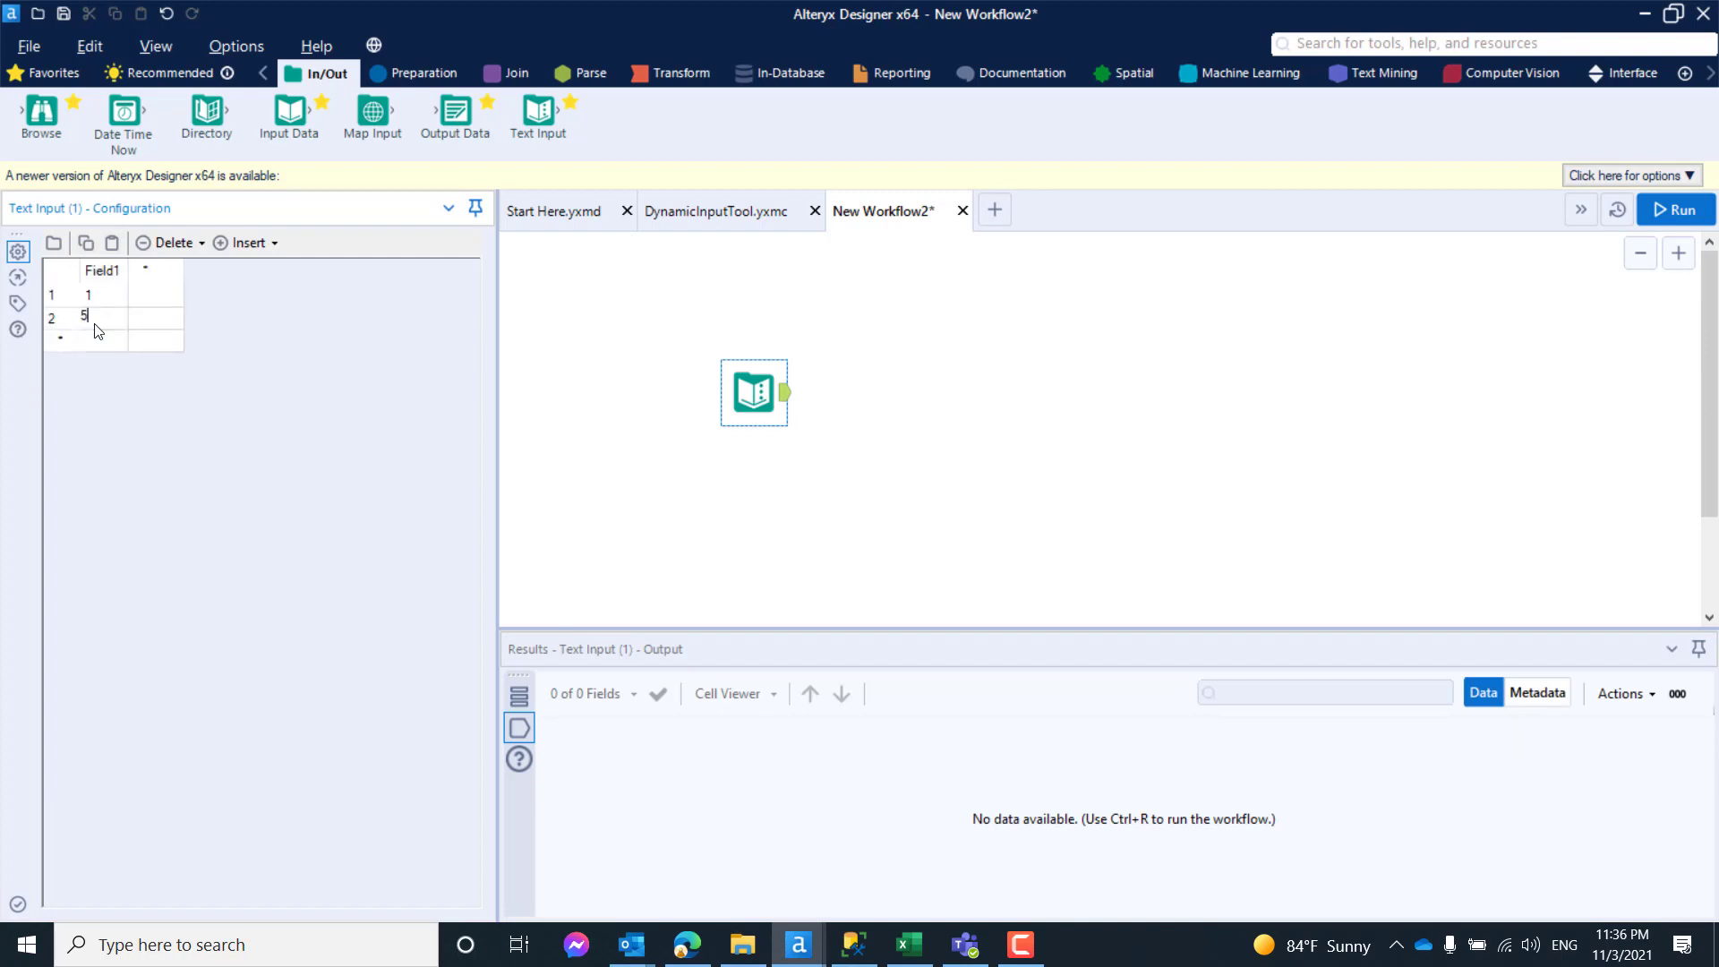
click(103, 349)
text(7)
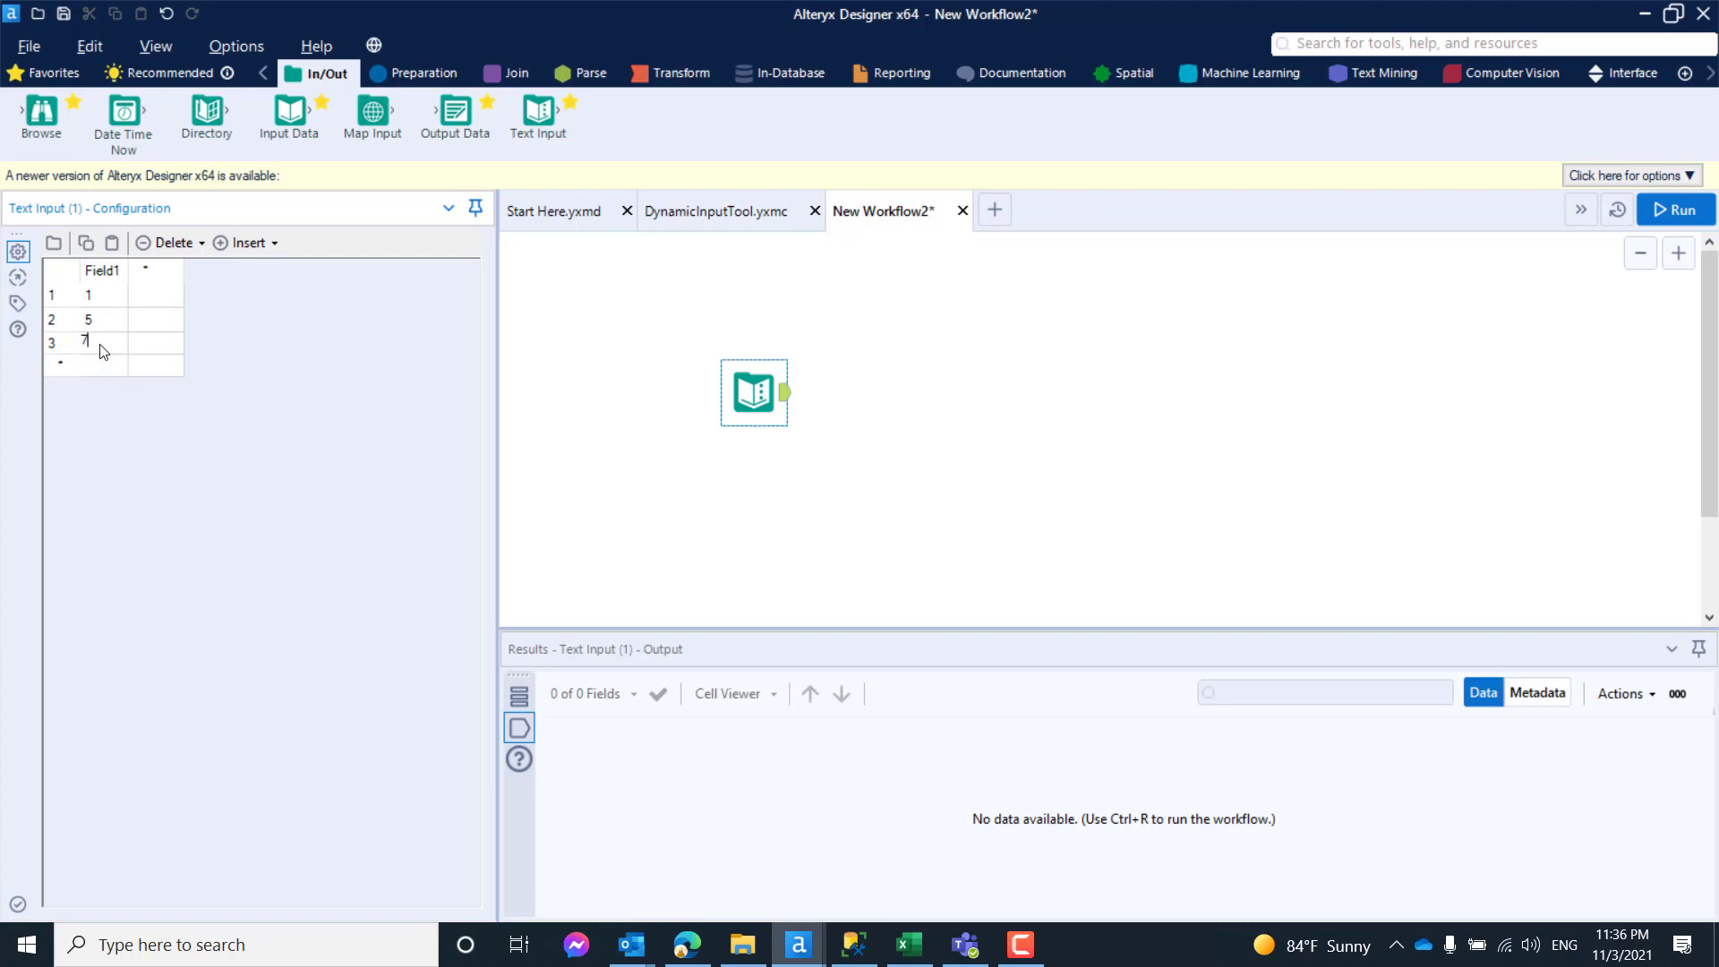
click(106, 272)
click(110, 274)
text(ID)
click(714, 376)
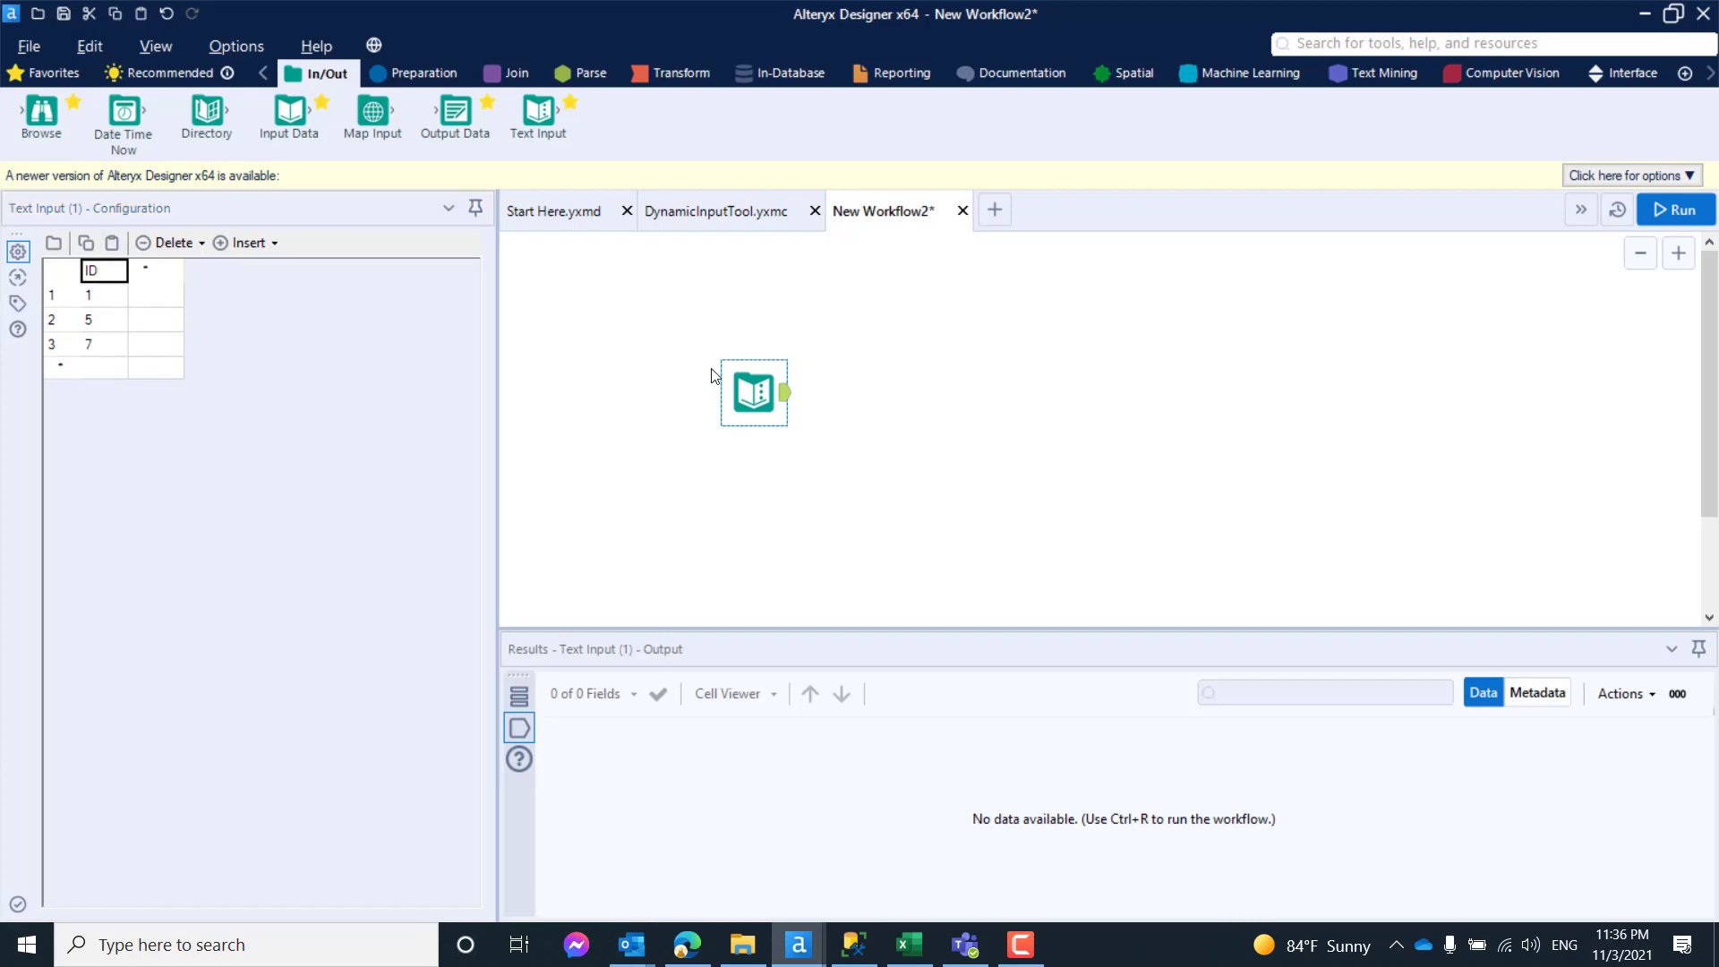
- Connect a Select tool after the Text Input and set the ID field's type to Int32
click(421, 73)
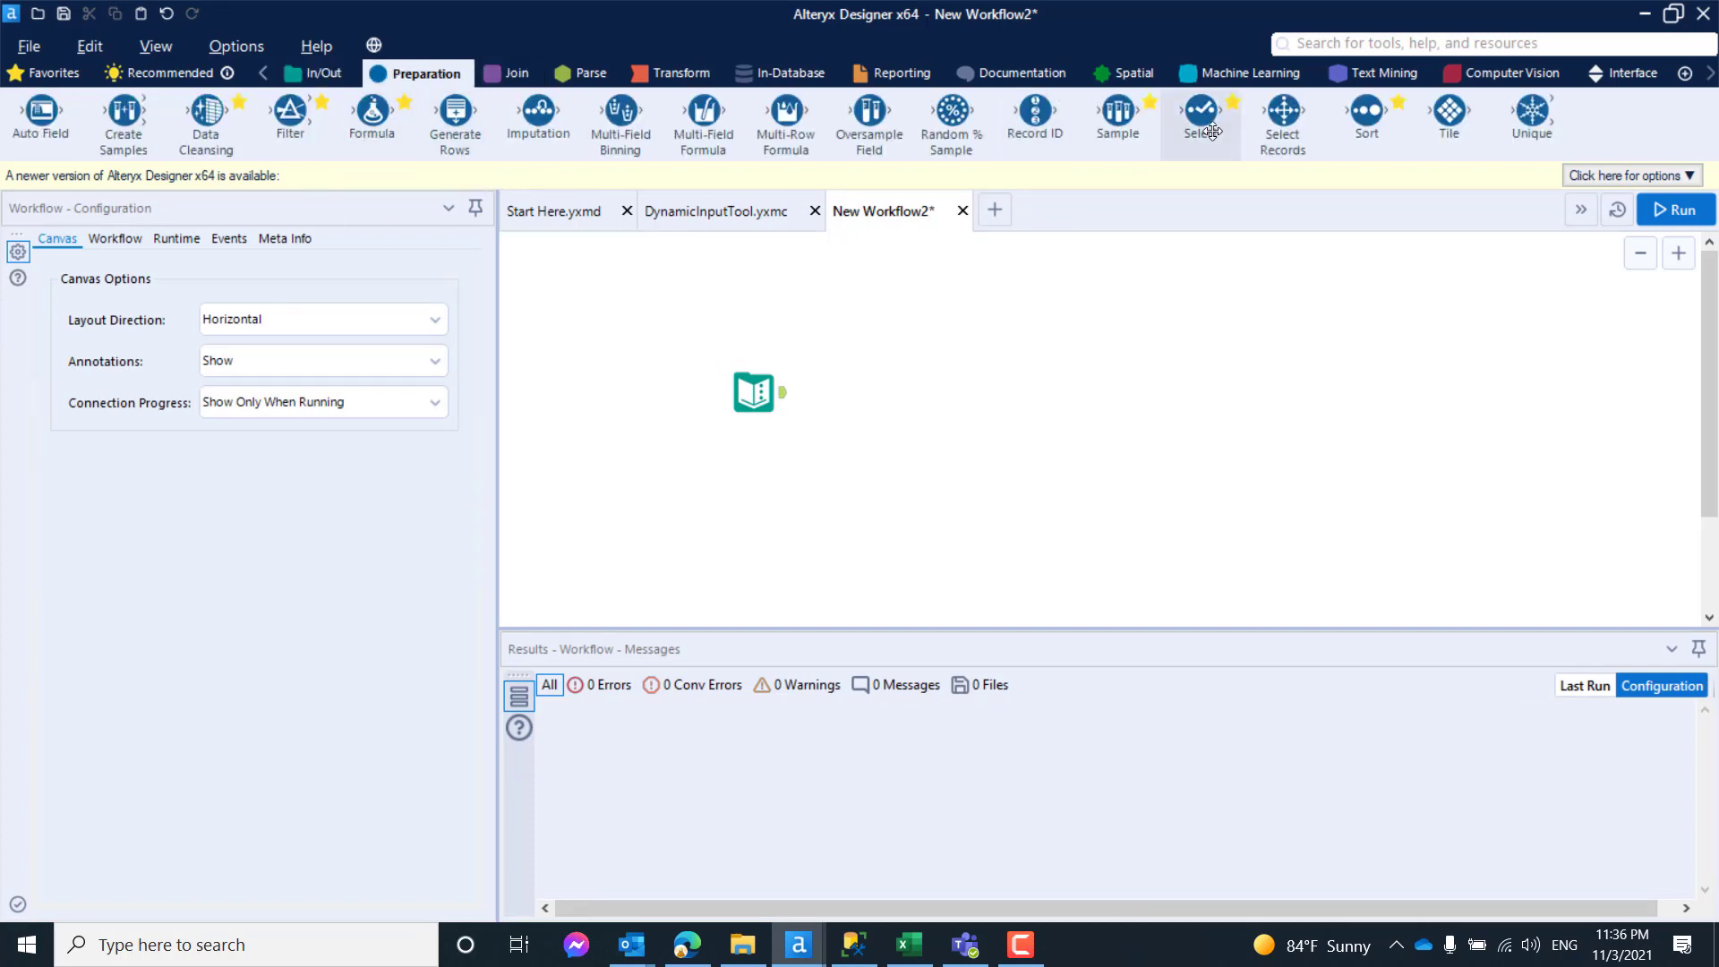
drag(1200, 112, 865, 398)
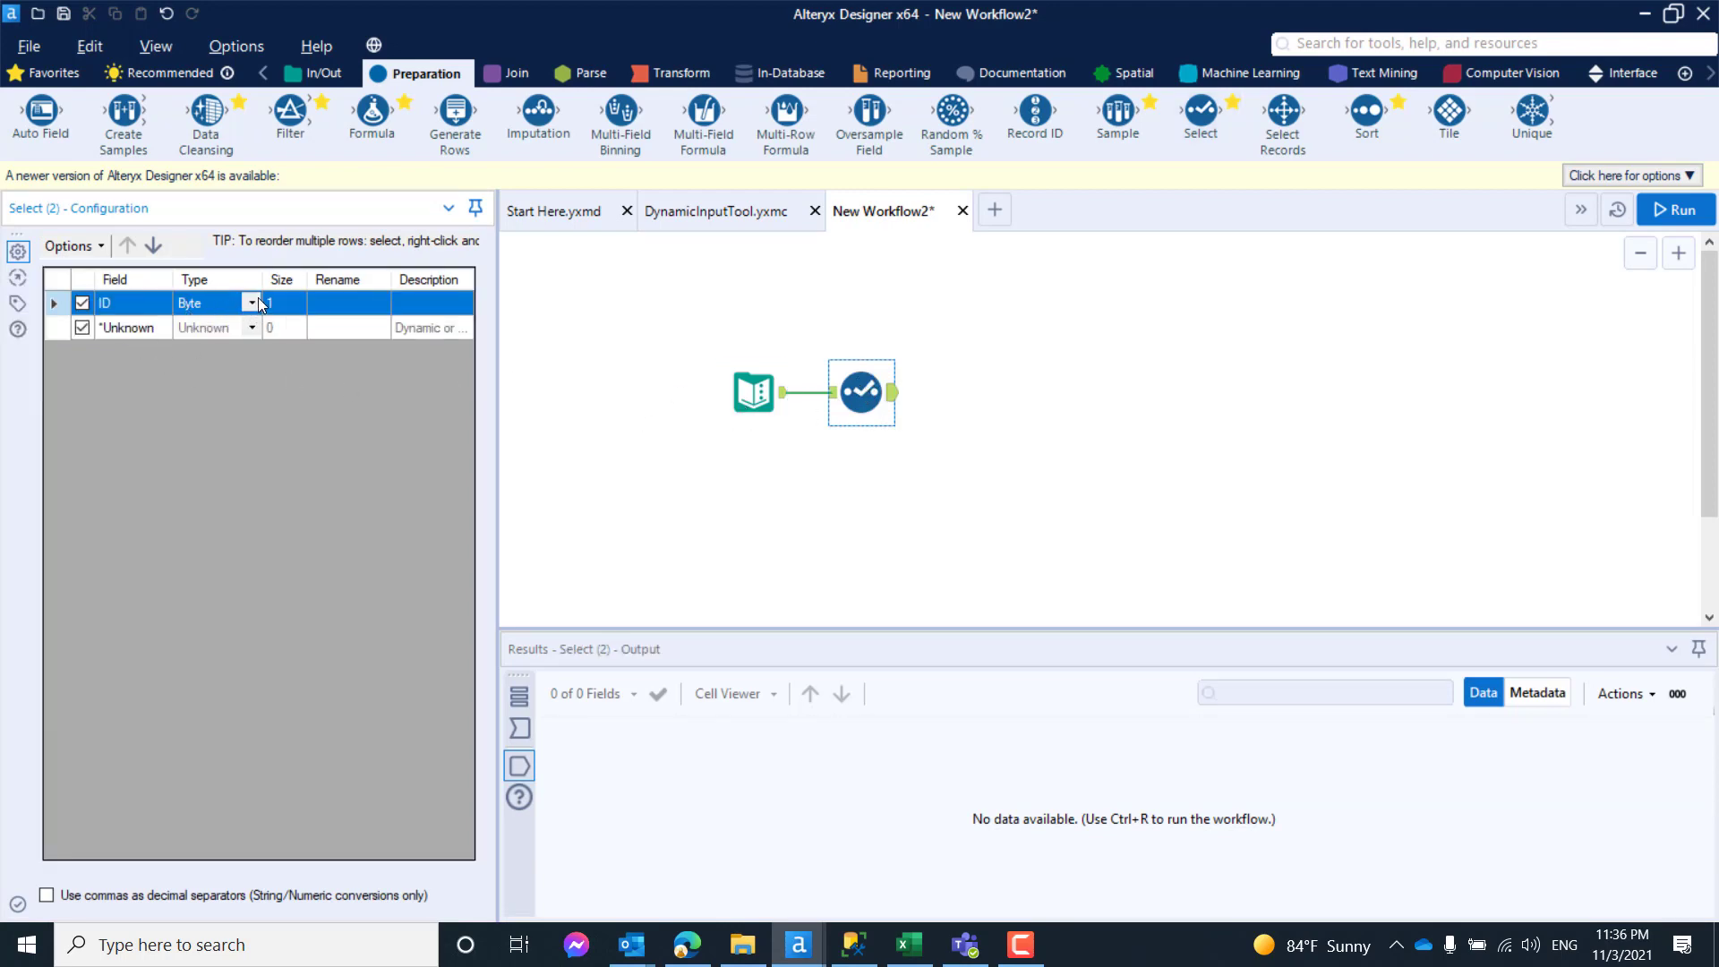
click(252, 306)
click(201, 381)
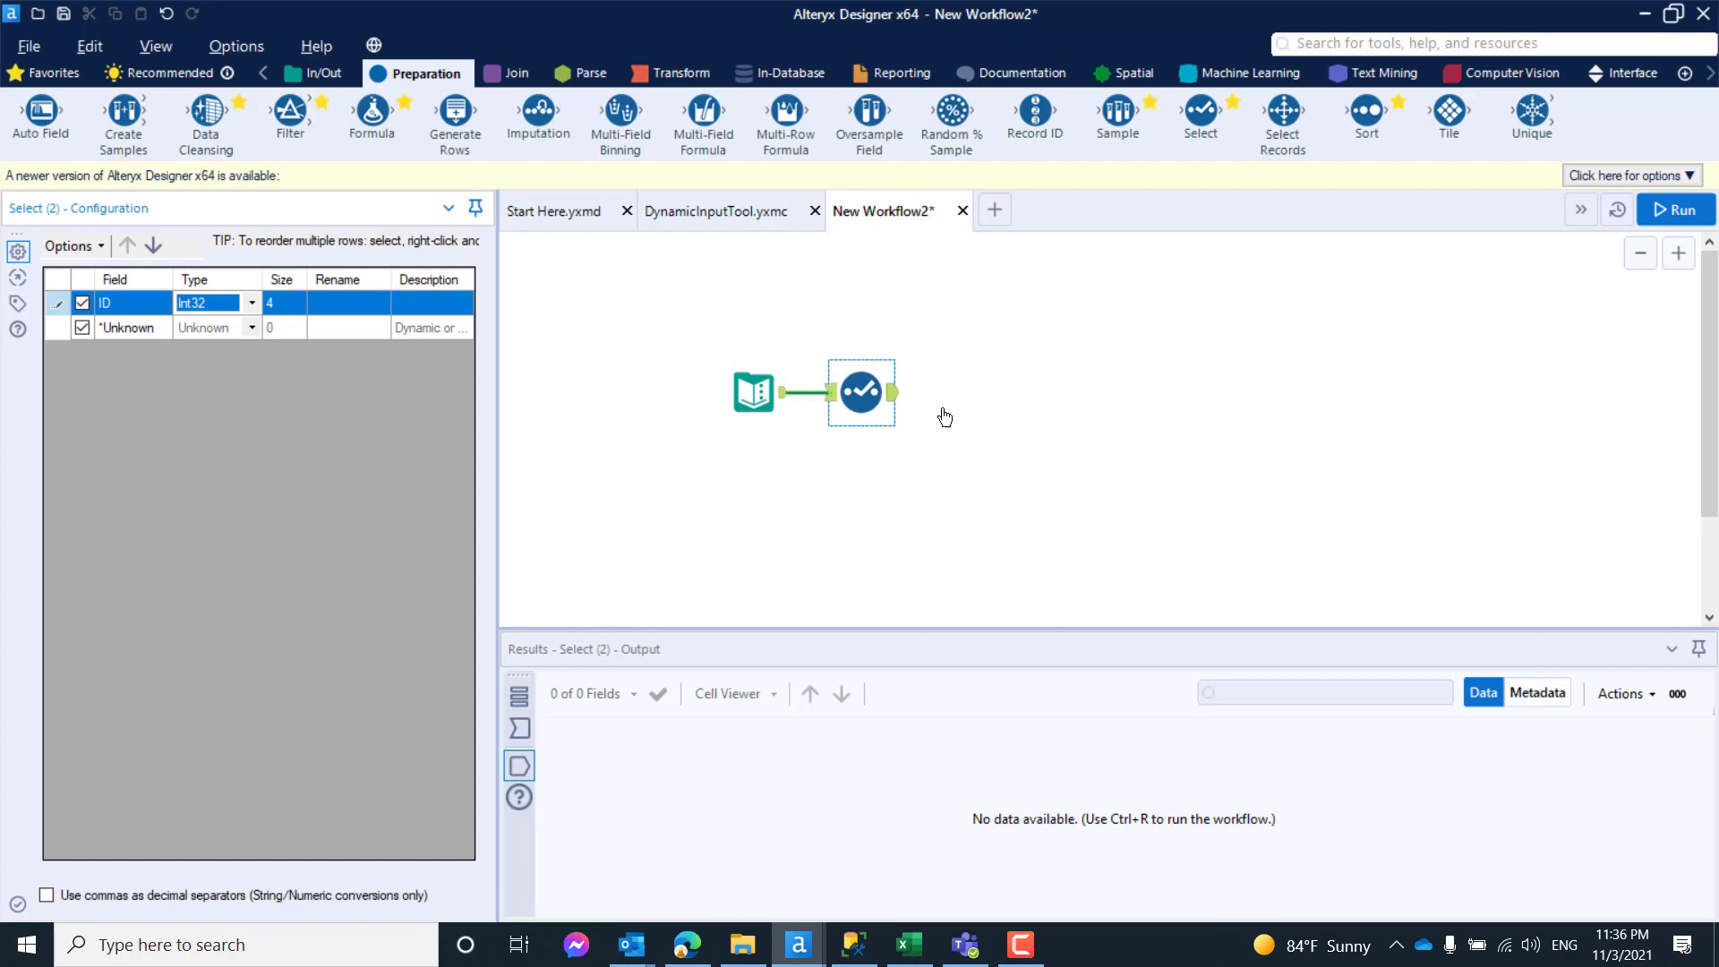
click(956, 372)
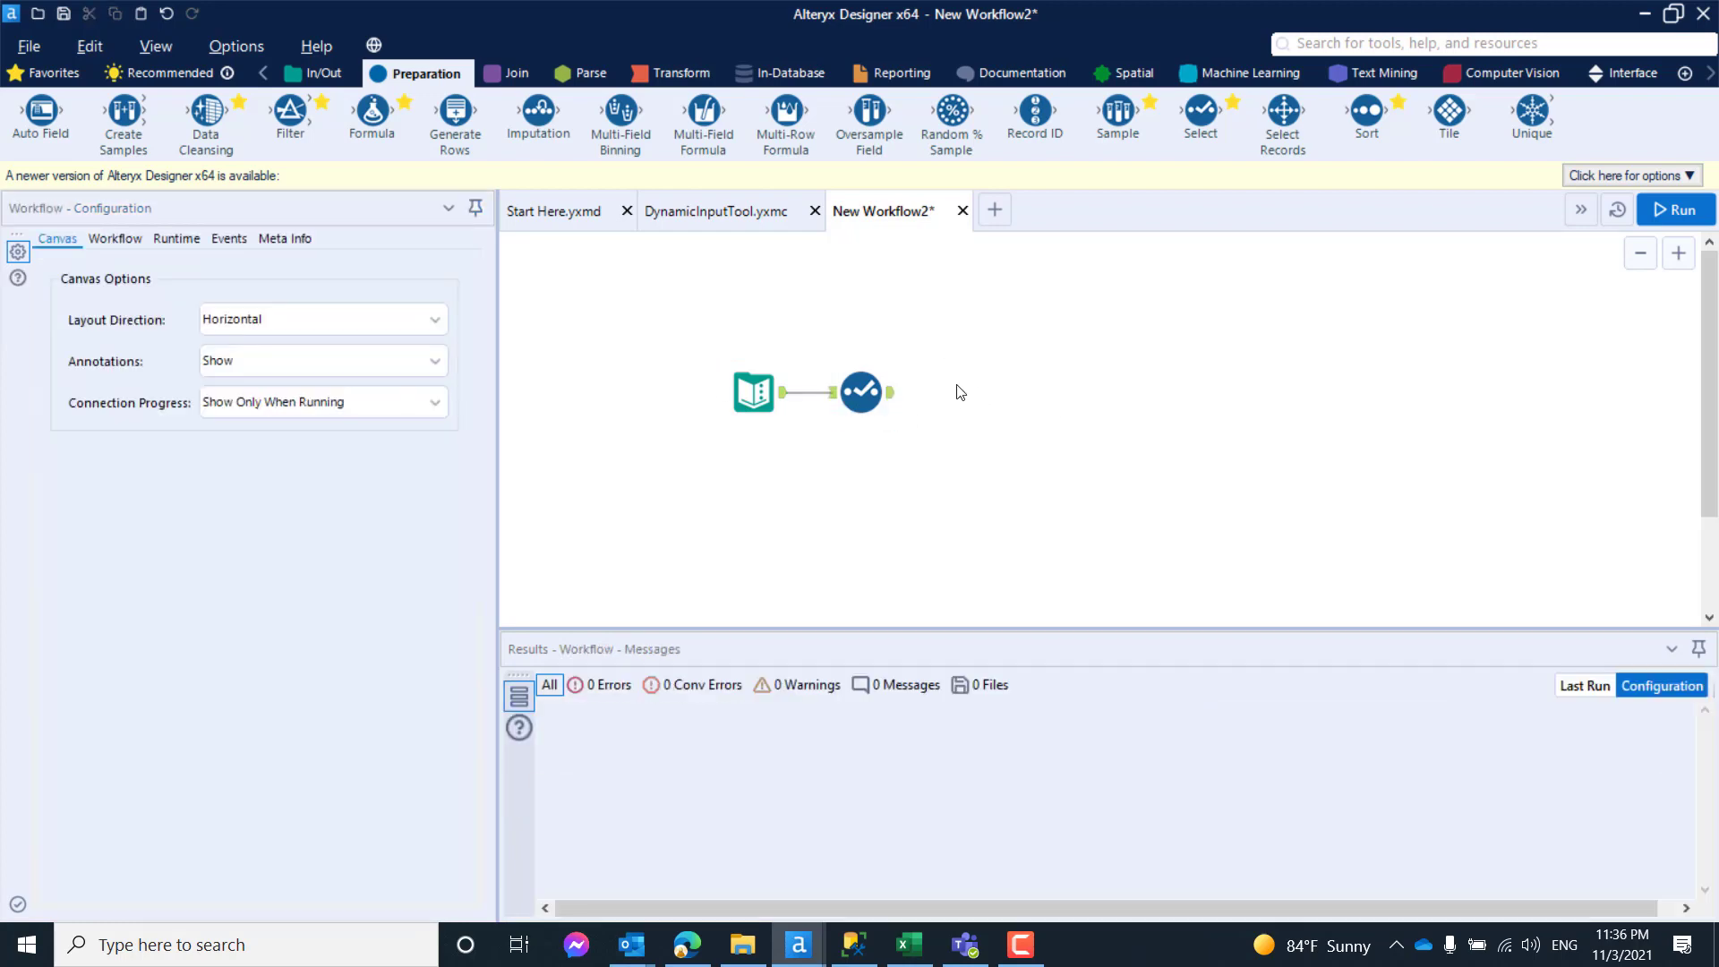
- Insert the DynamicInputTool macro after the Select tool and choose ID (Int32) as its control parameter field
right_click(938, 364)
mouse_move(1063, 448)
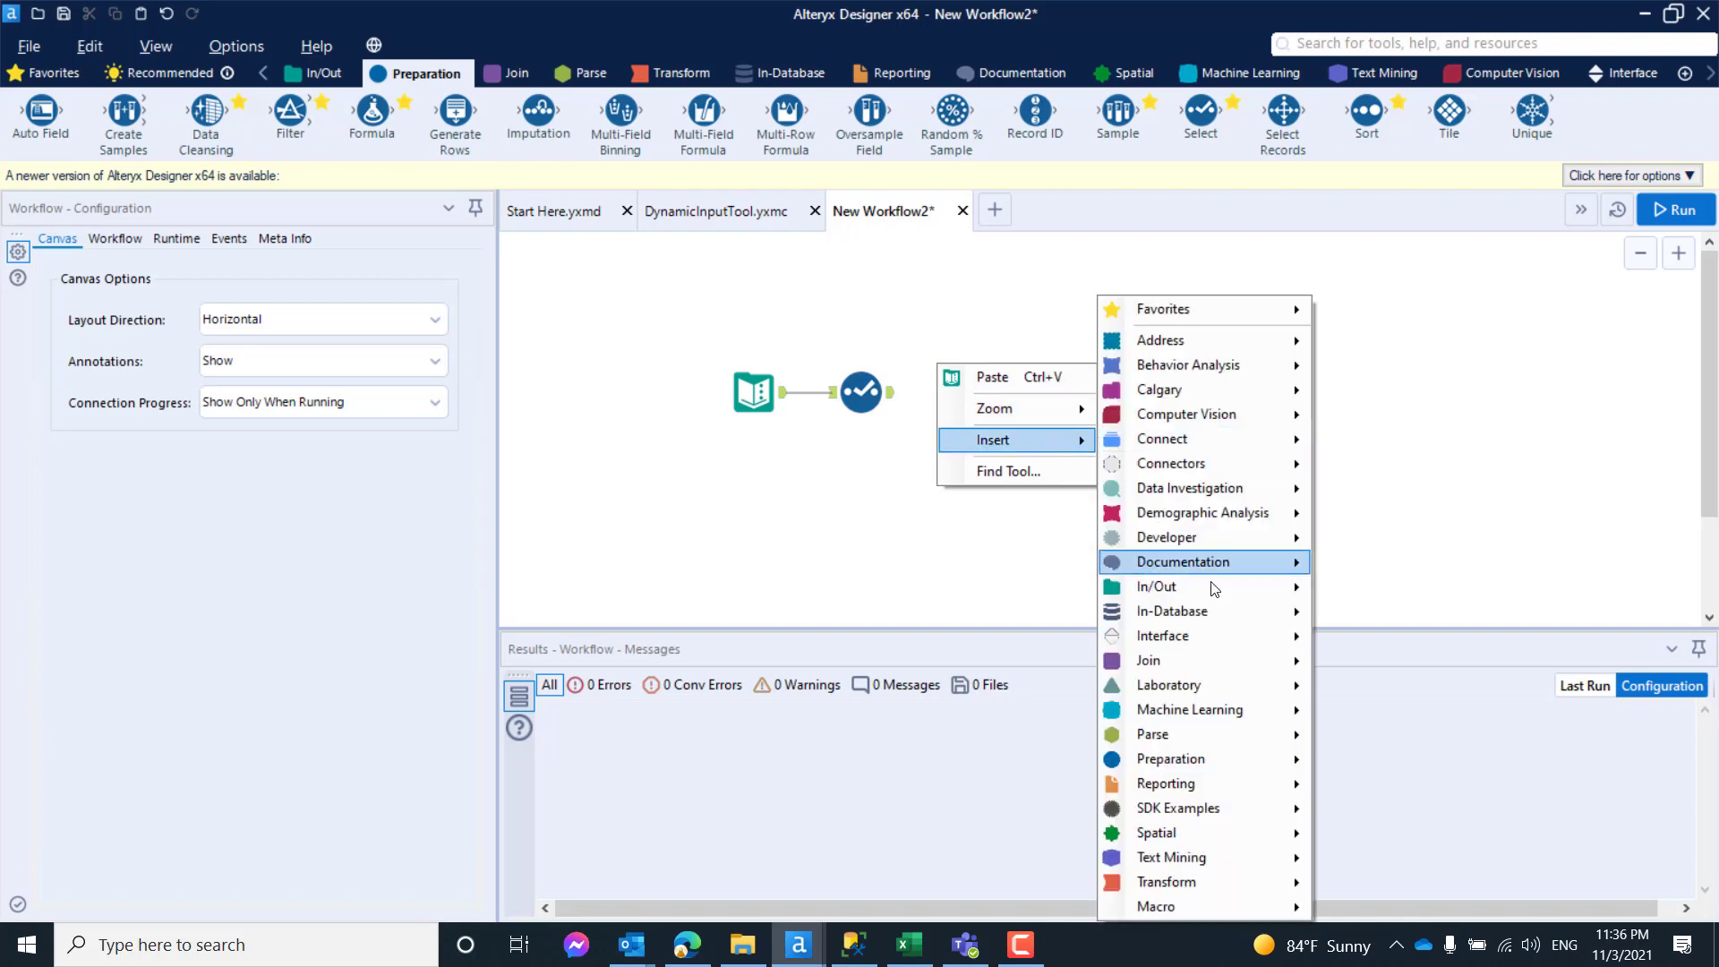
mouse_move(1251, 910)
click(1376, 907)
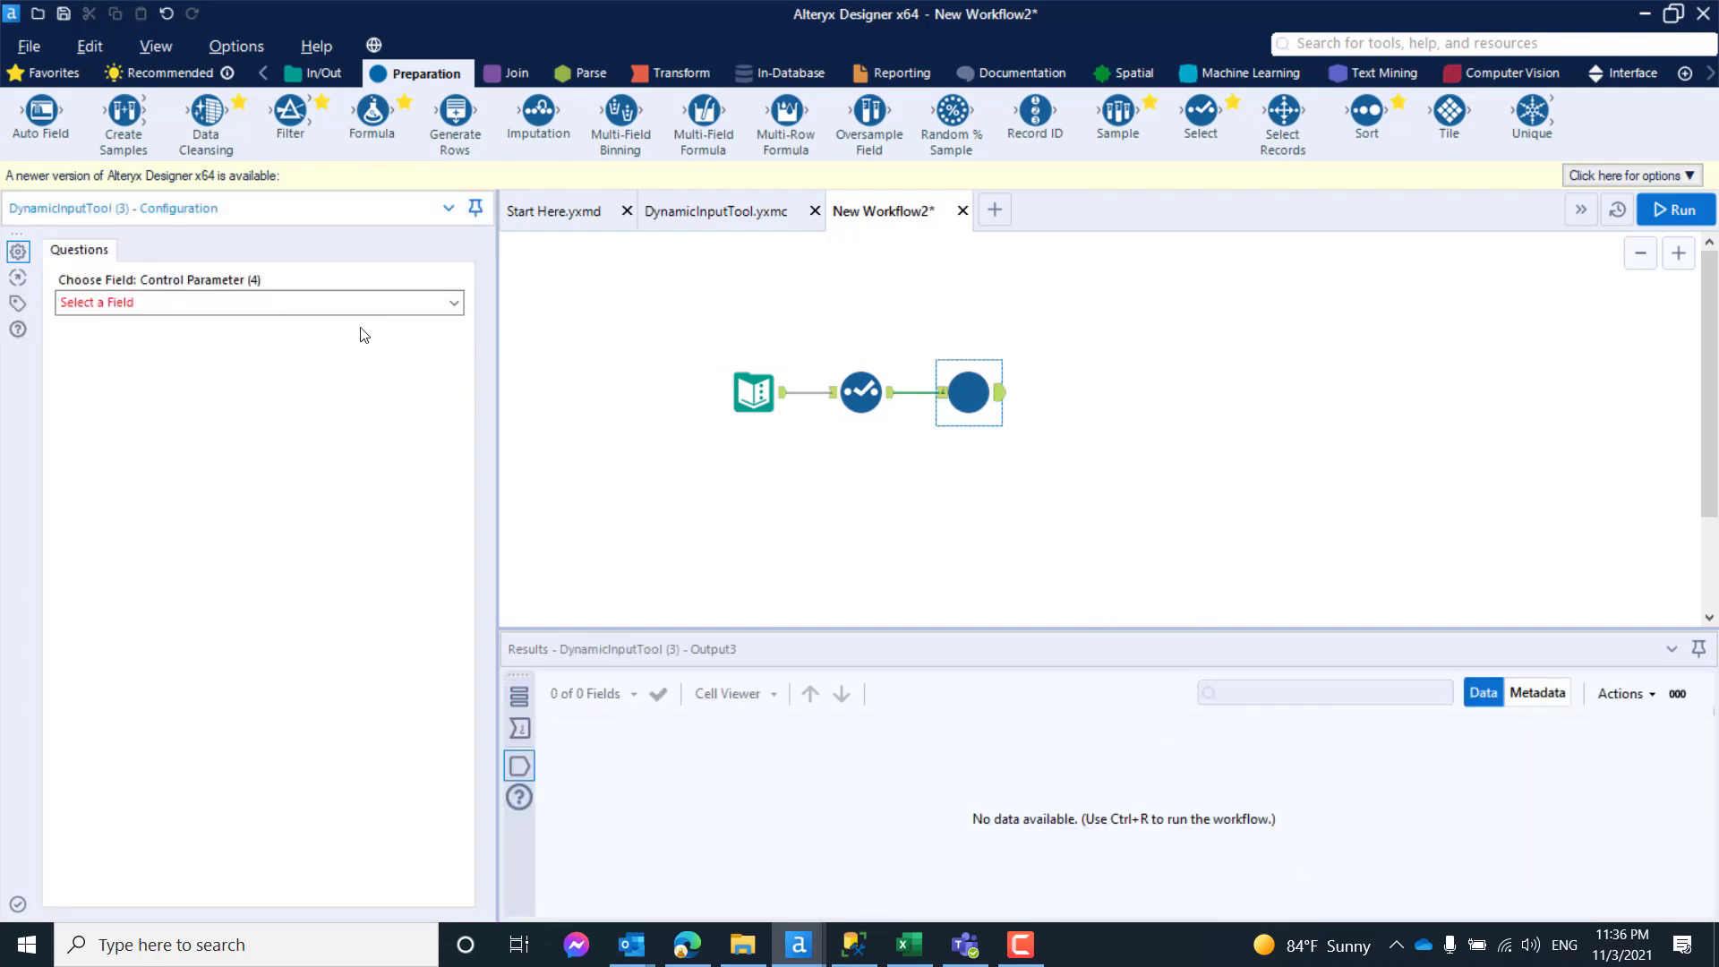
click(455, 302)
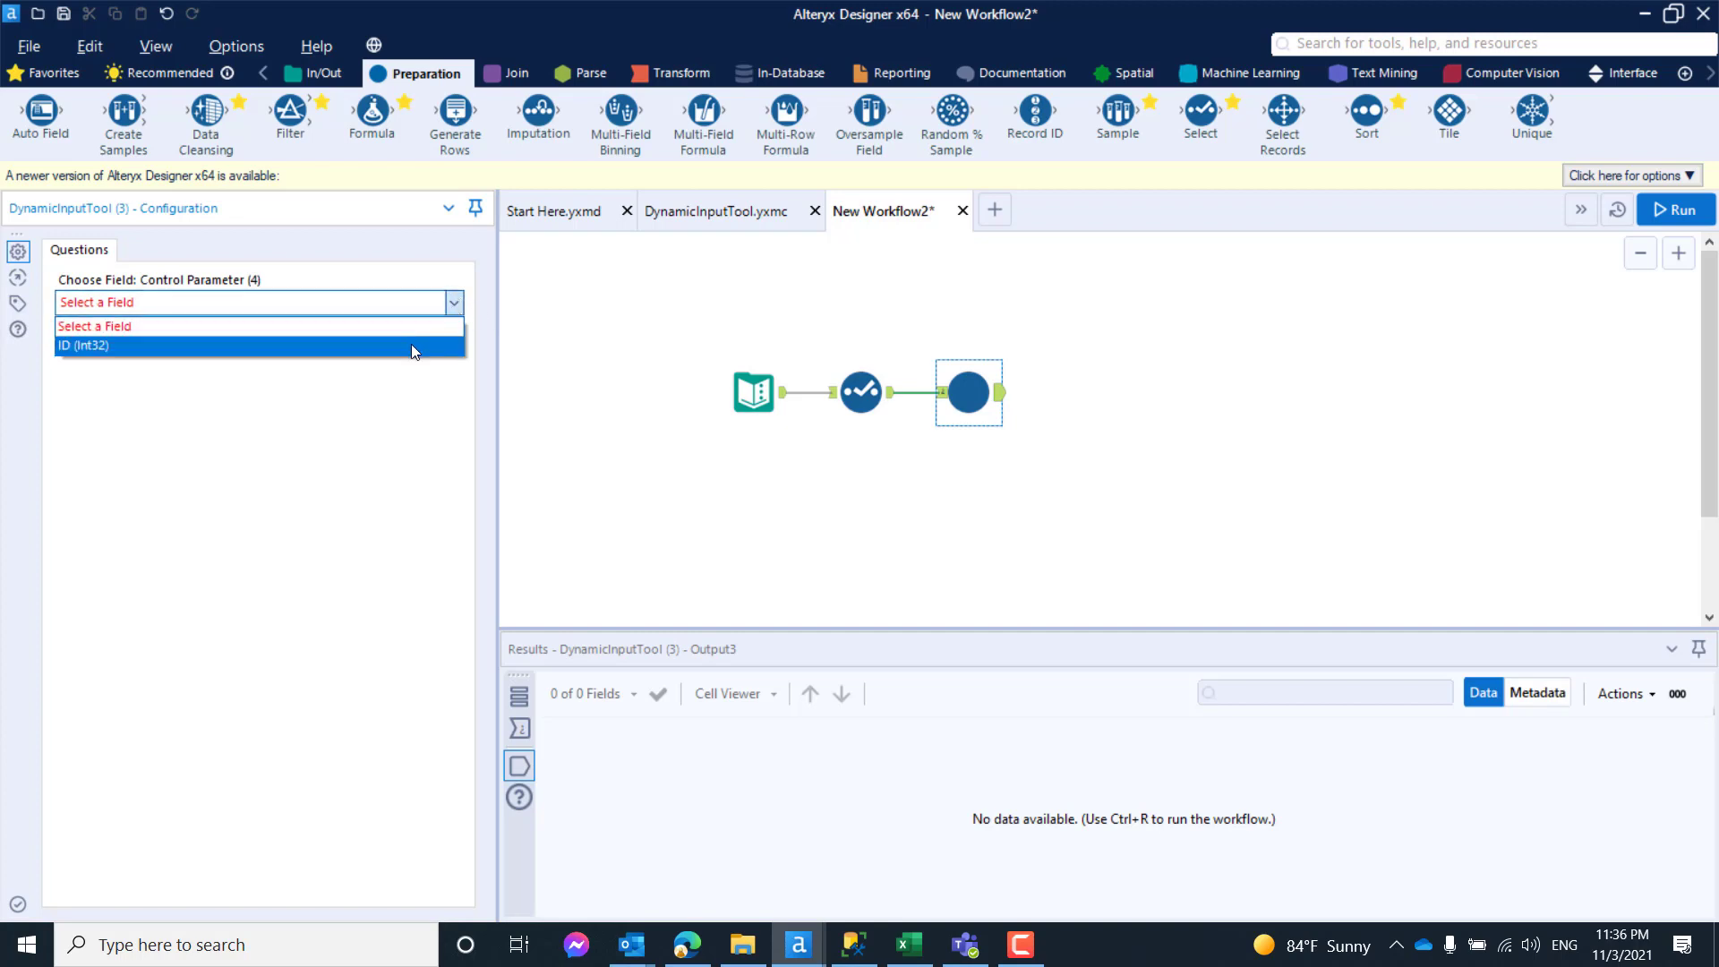
click(411, 344)
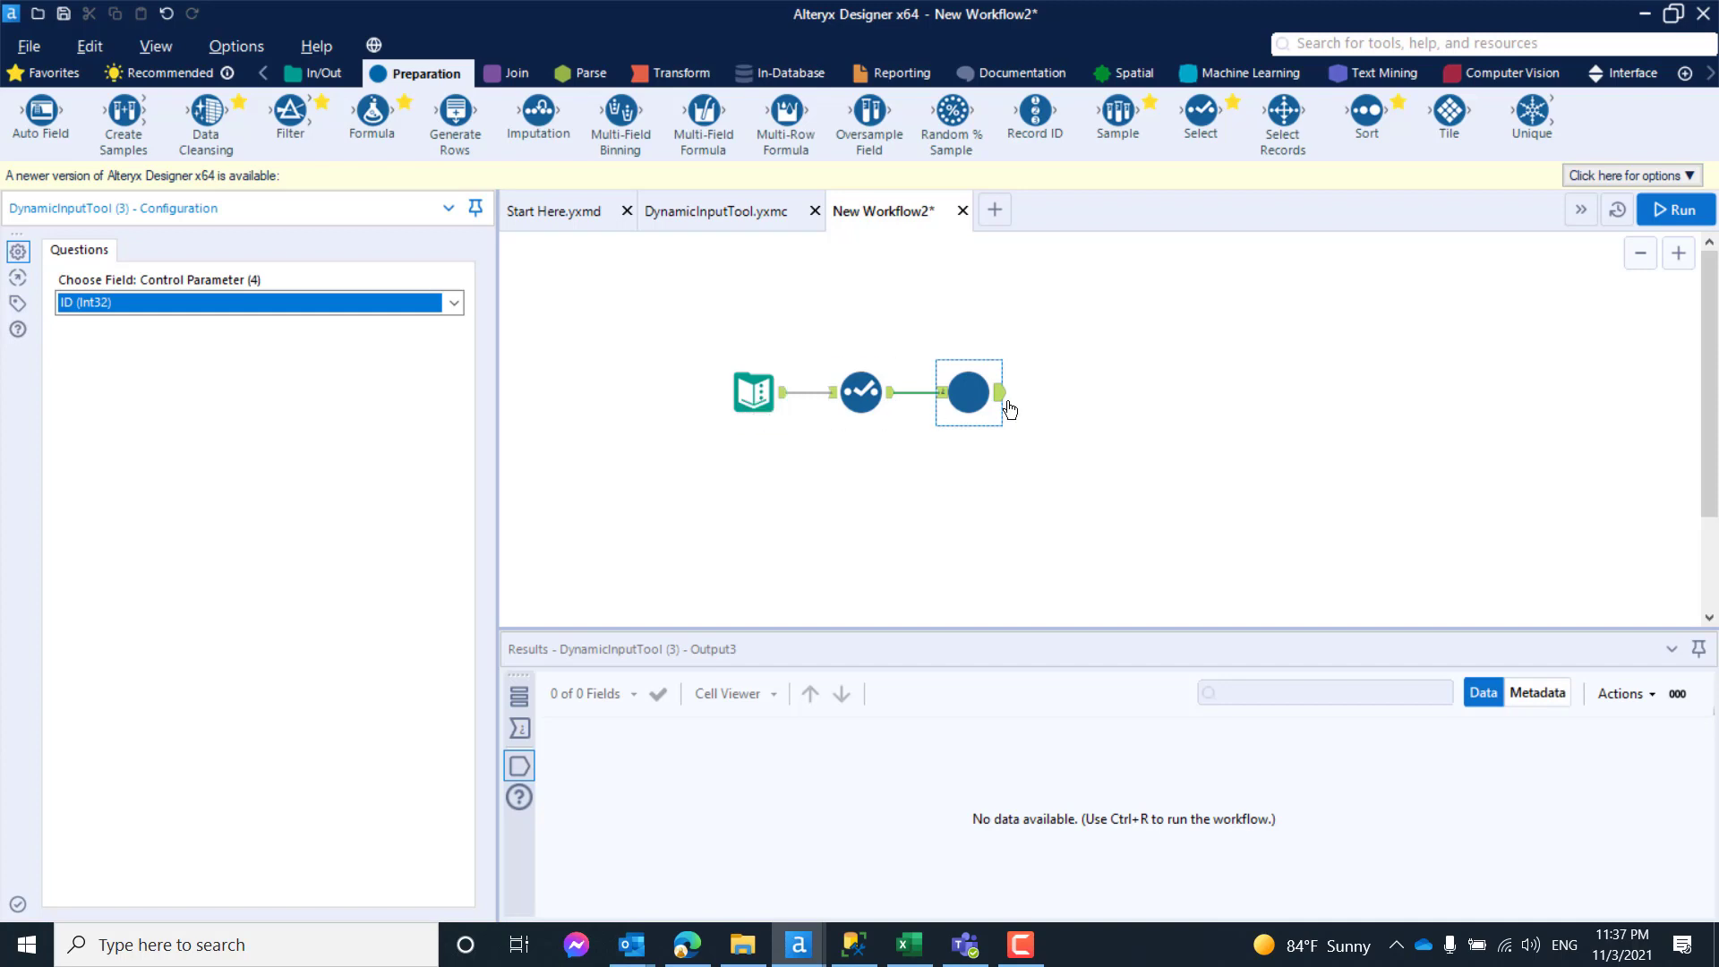
- Run the workflow with the listed IDs and examine the records output by the DynamicInputTool macro
click(753, 392)
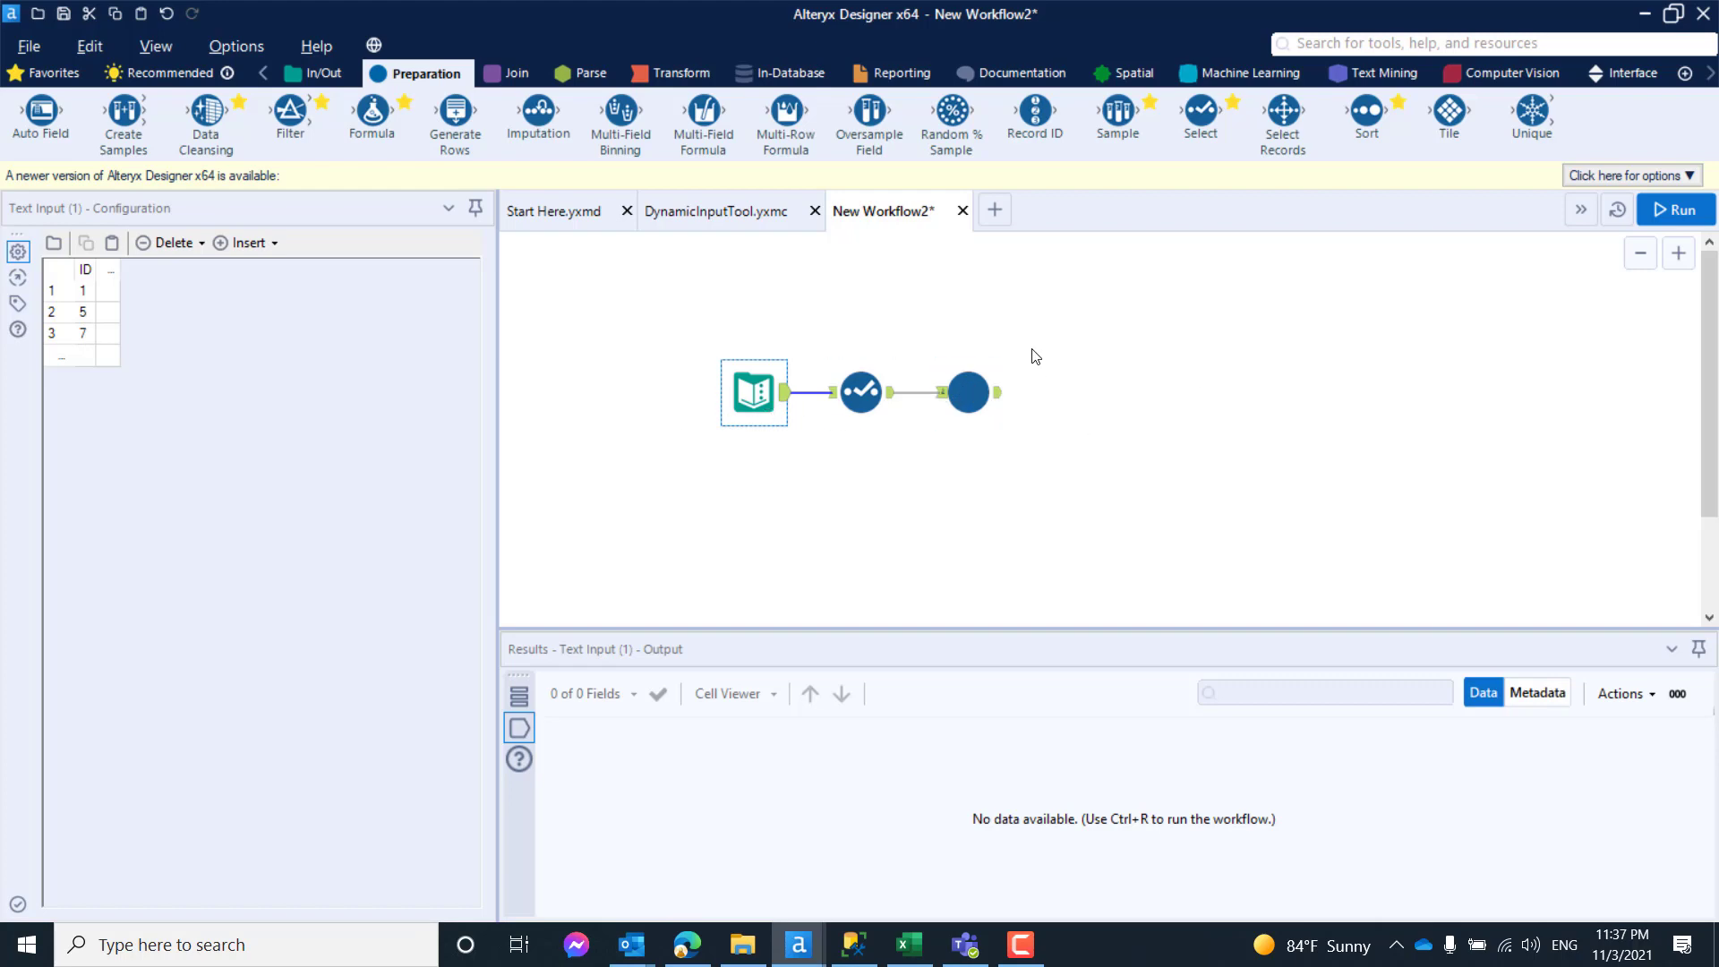
click(83, 290)
text(1)
click(1674, 211)
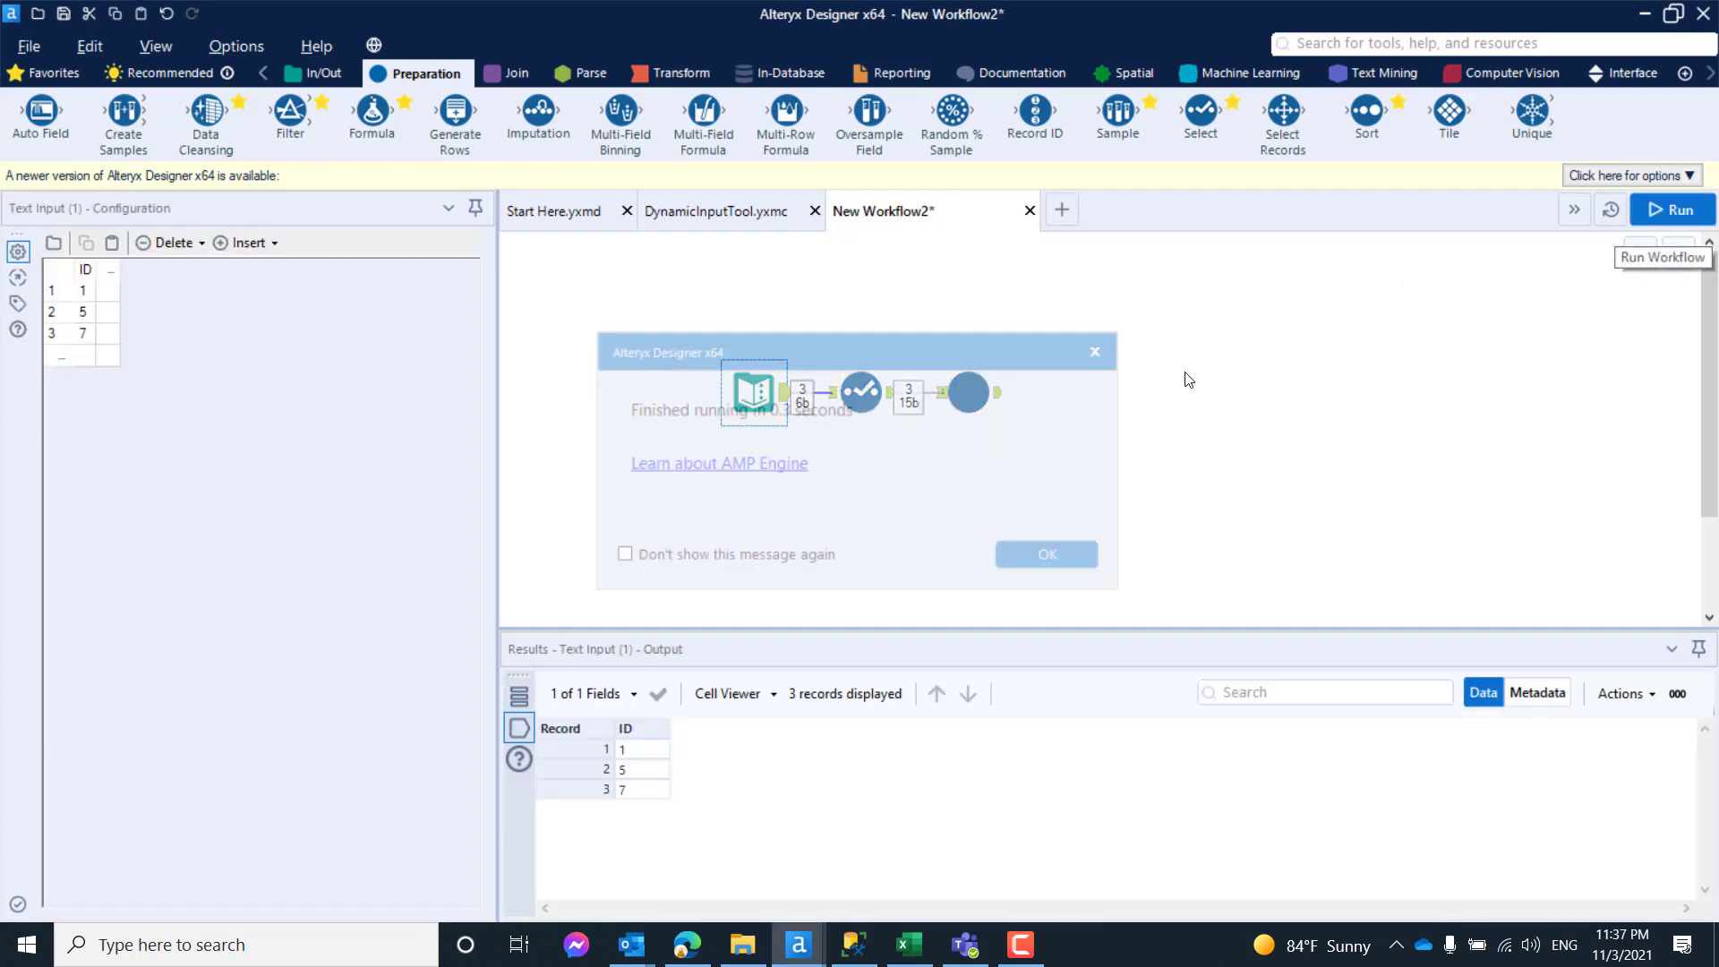
click(1067, 557)
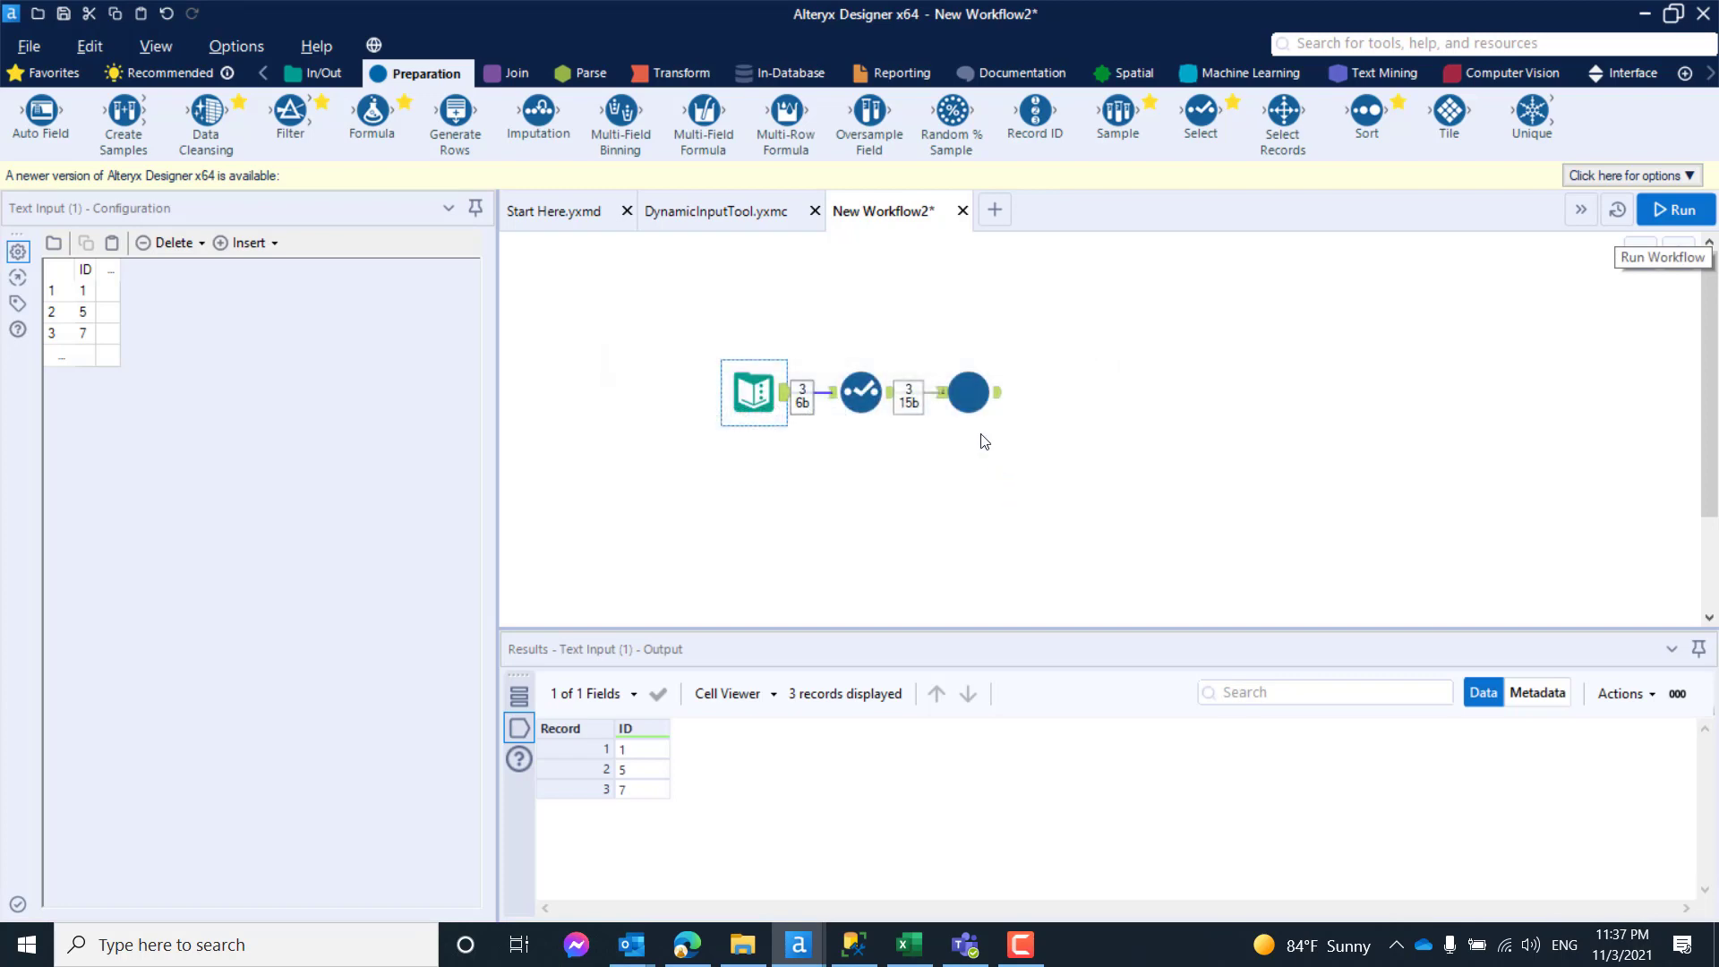
click(992, 401)
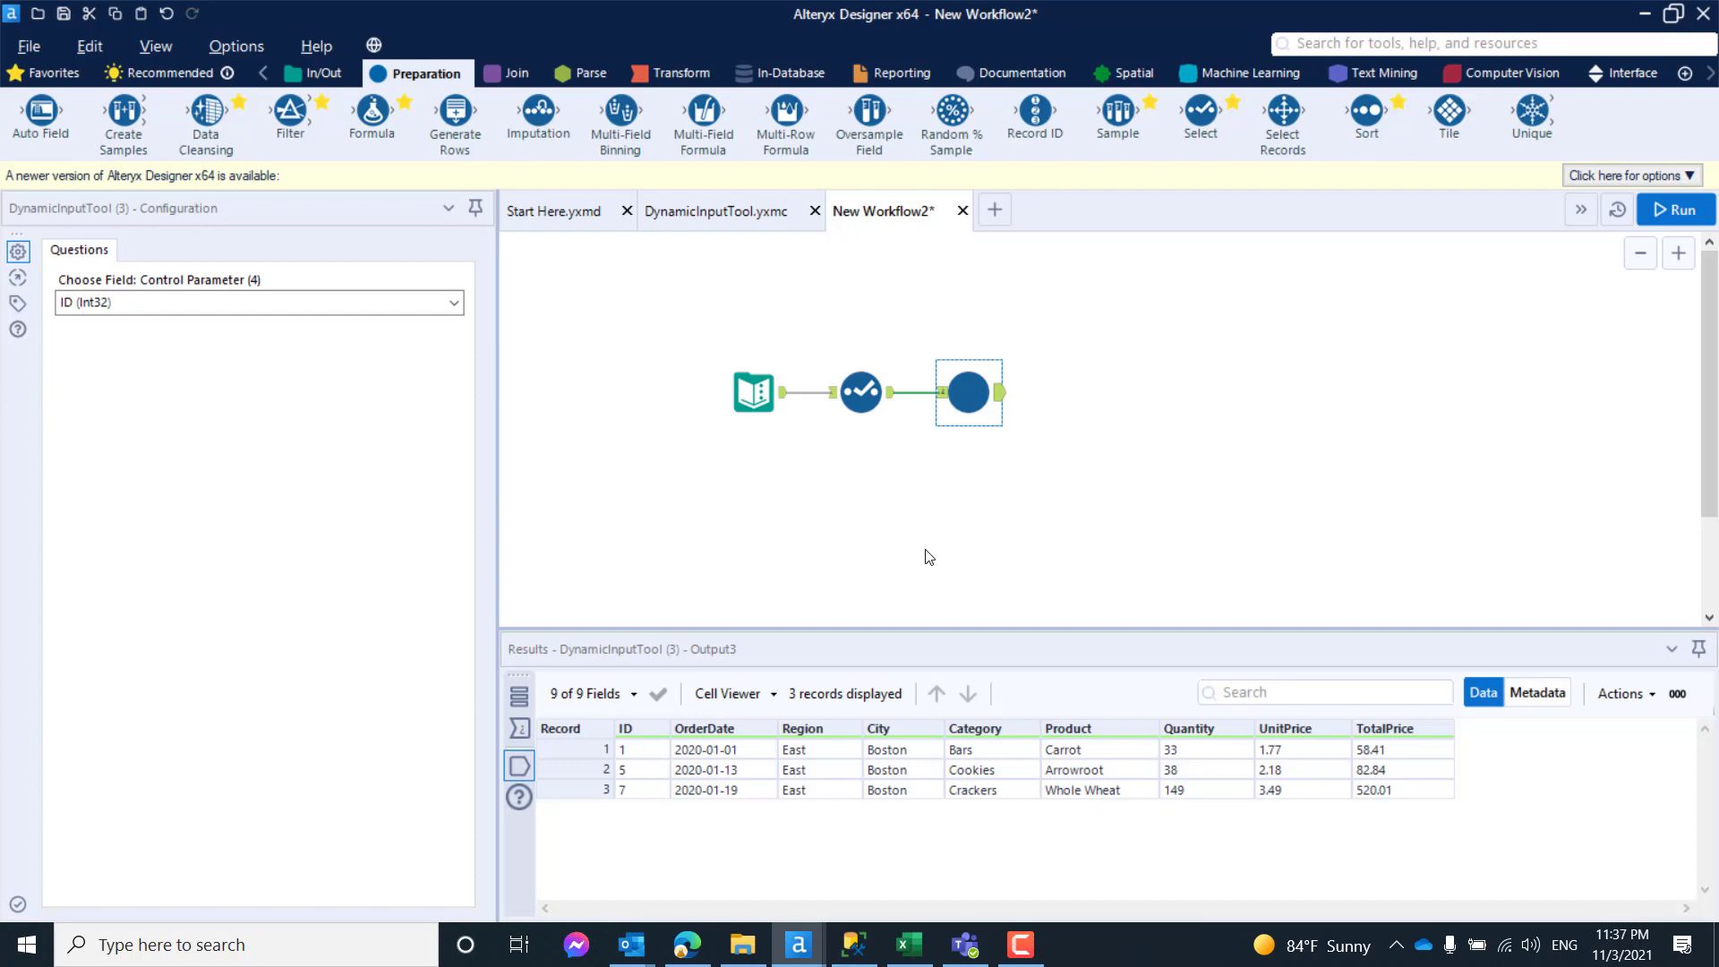
click(763, 311)
click(1001, 395)
- In the DynamicInputTool macro, change the Input Data query's where clause to FoodSales.ID in (1)
click(732, 211)
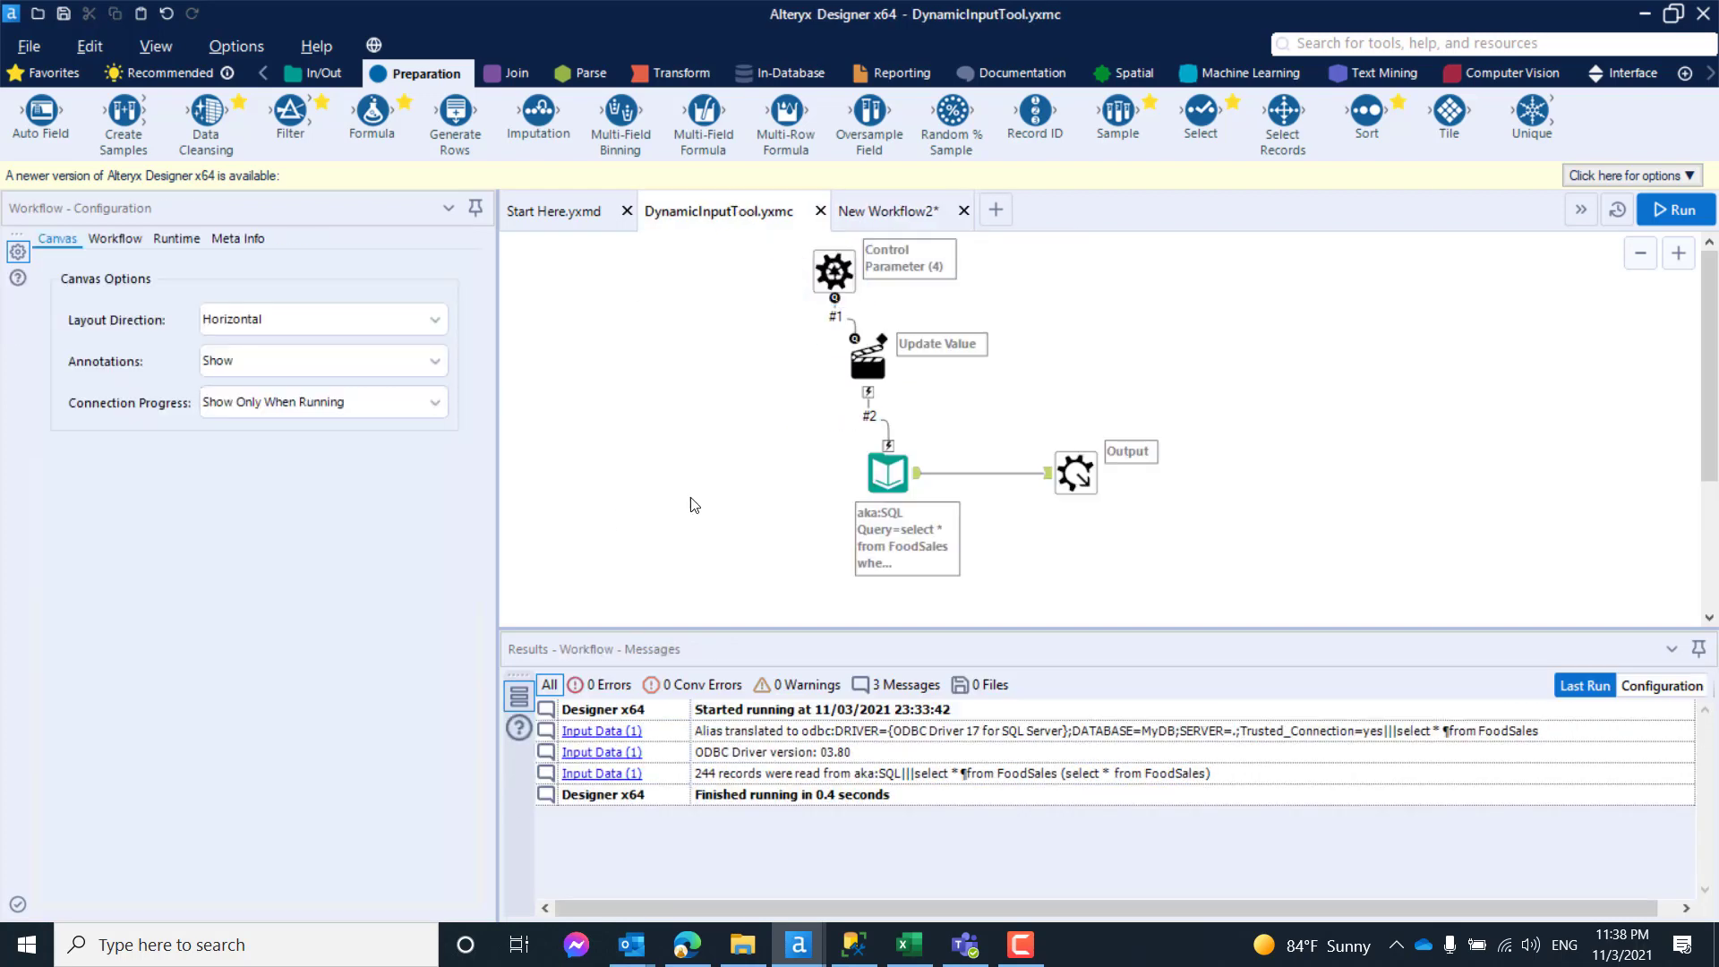
click(888, 472)
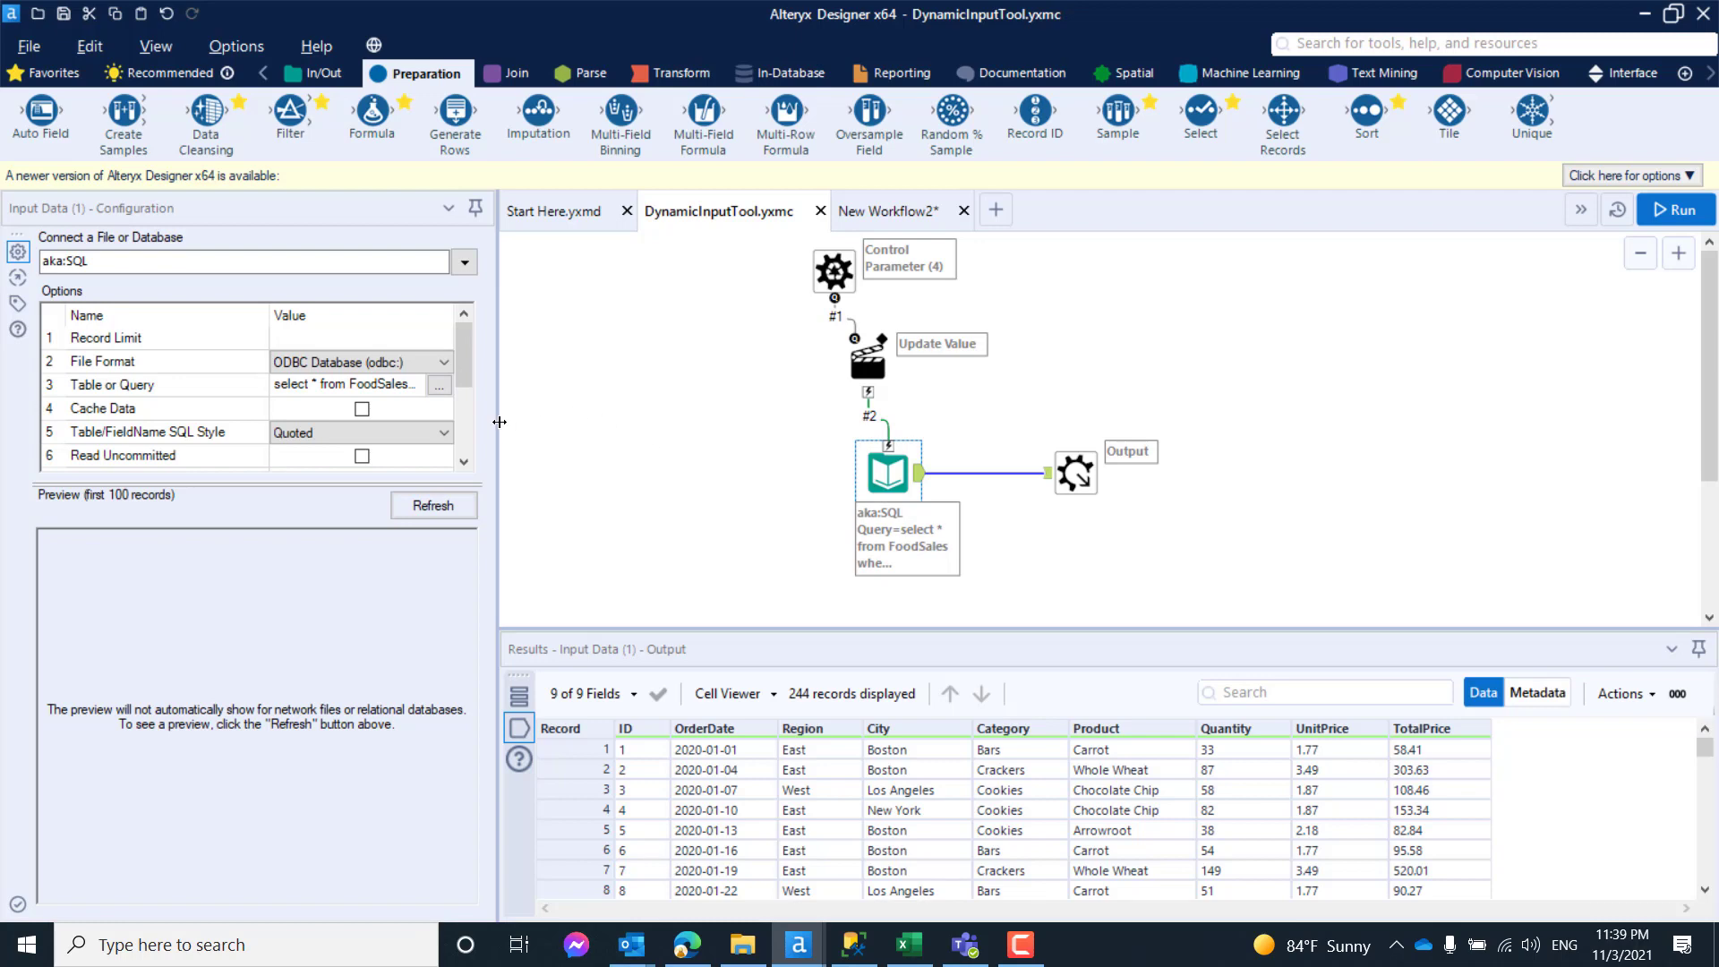
drag(499, 419, 543, 412)
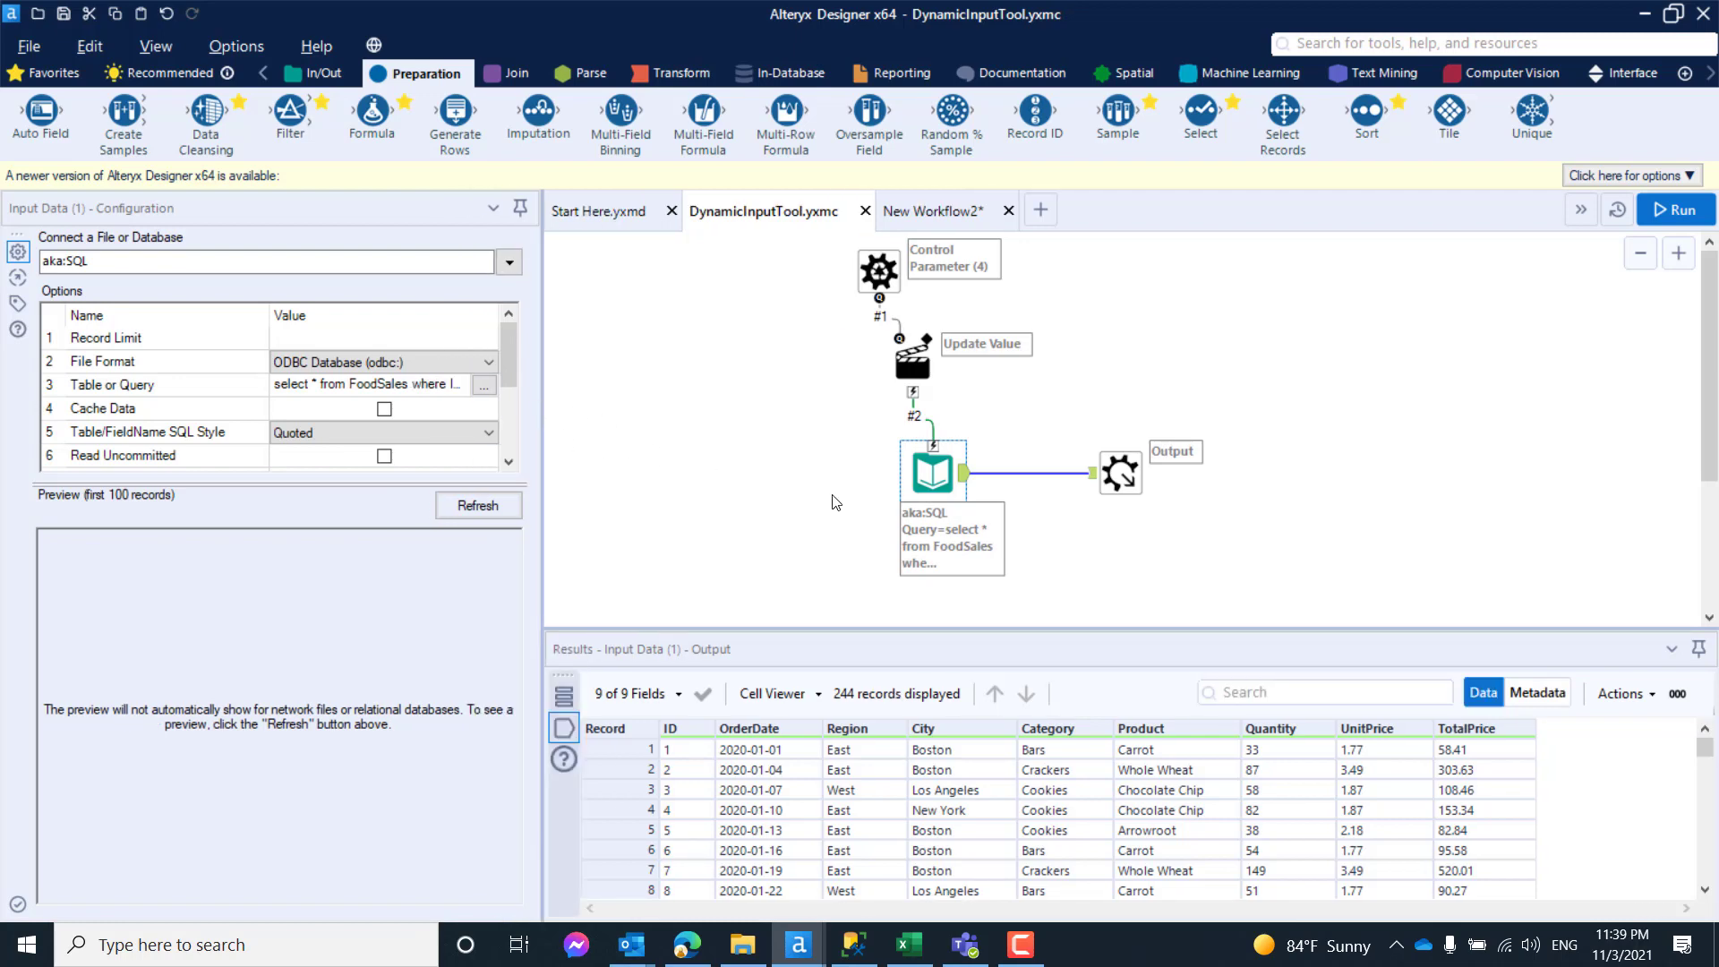
click(489, 391)
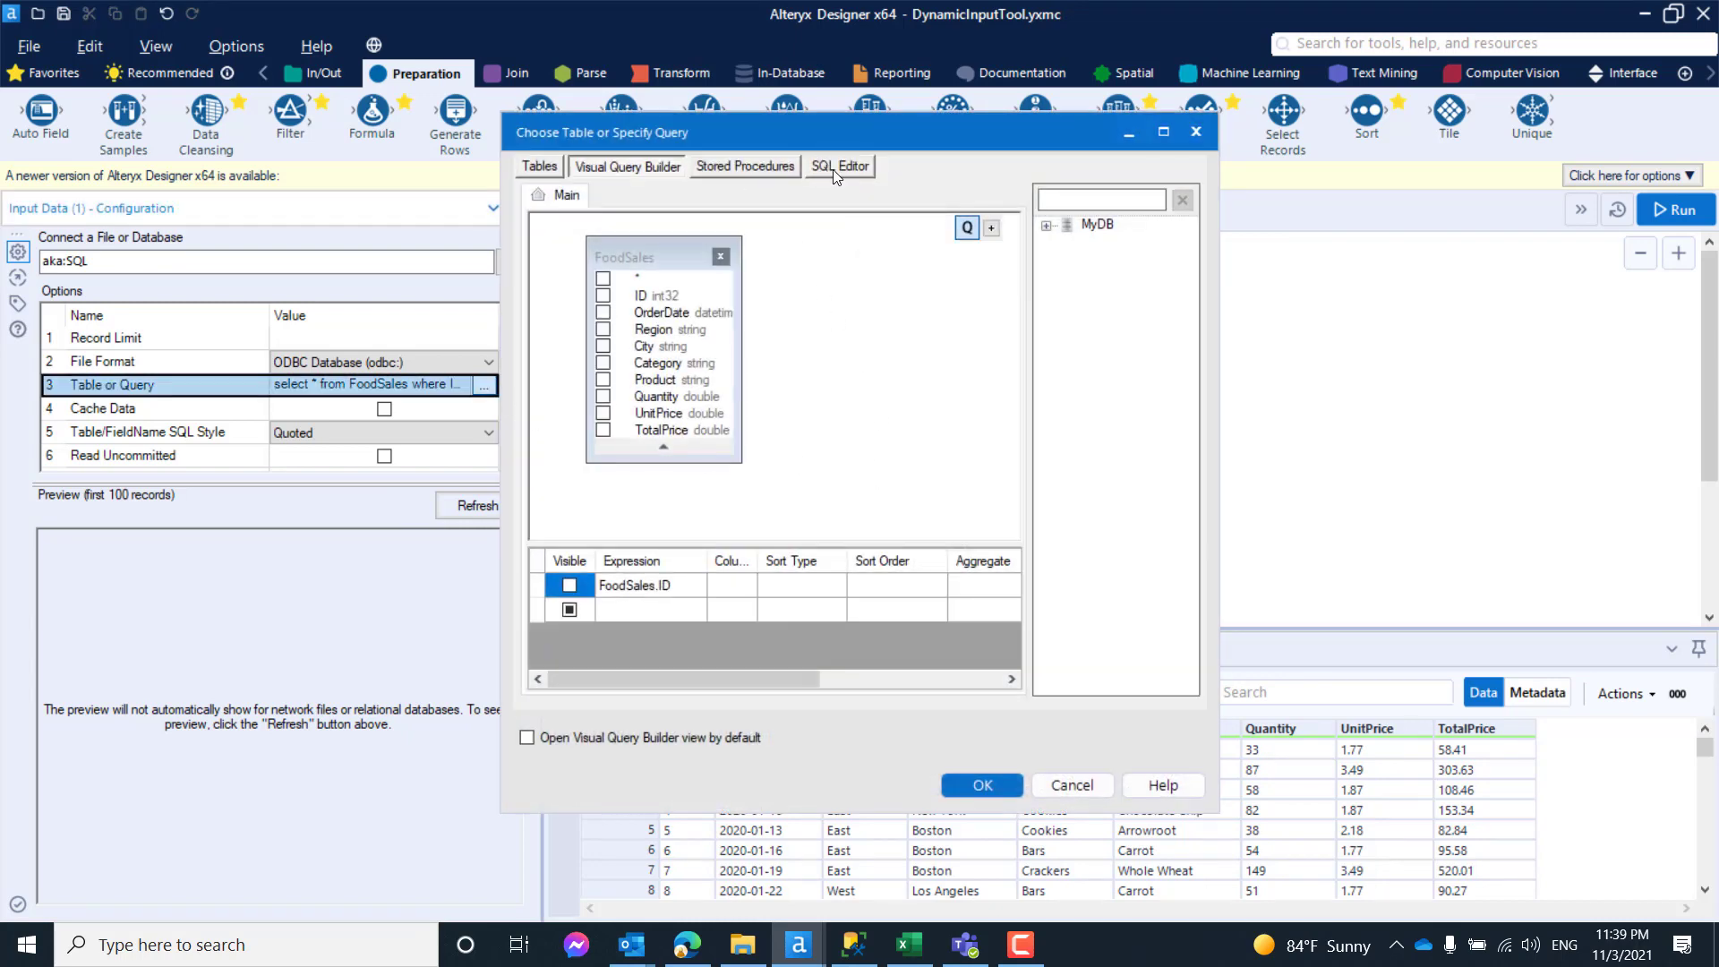
click(832, 168)
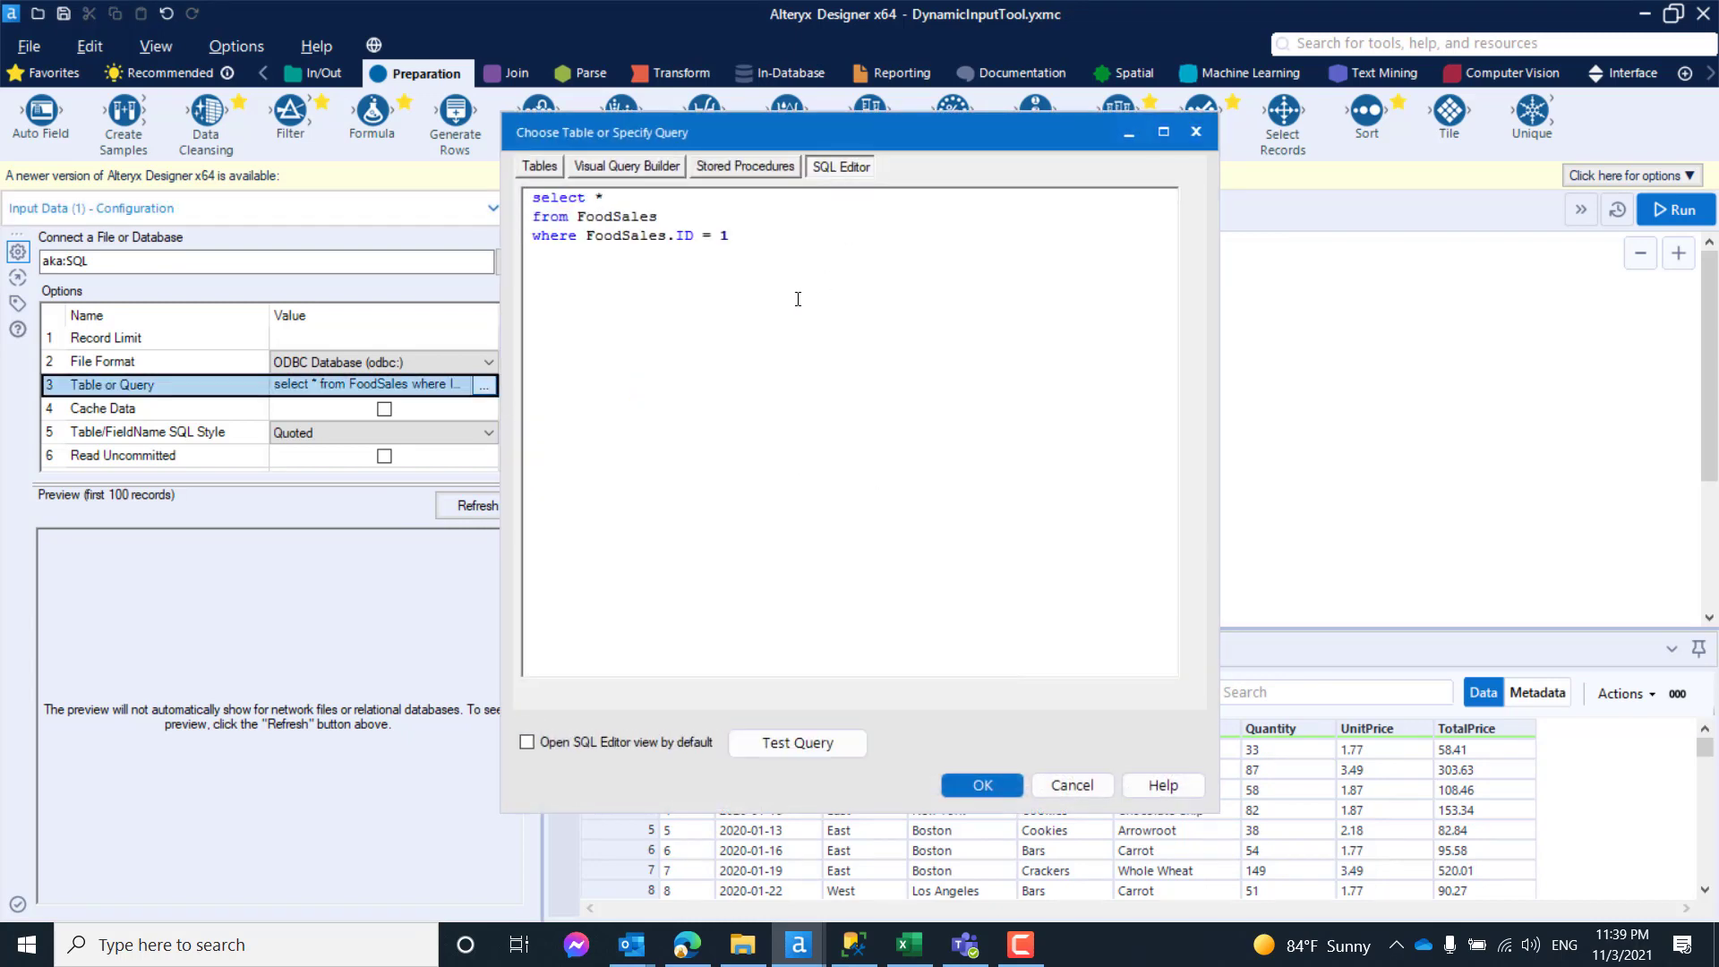
click(705, 235)
text(in (1)
click(982, 785)
click(1140, 397)
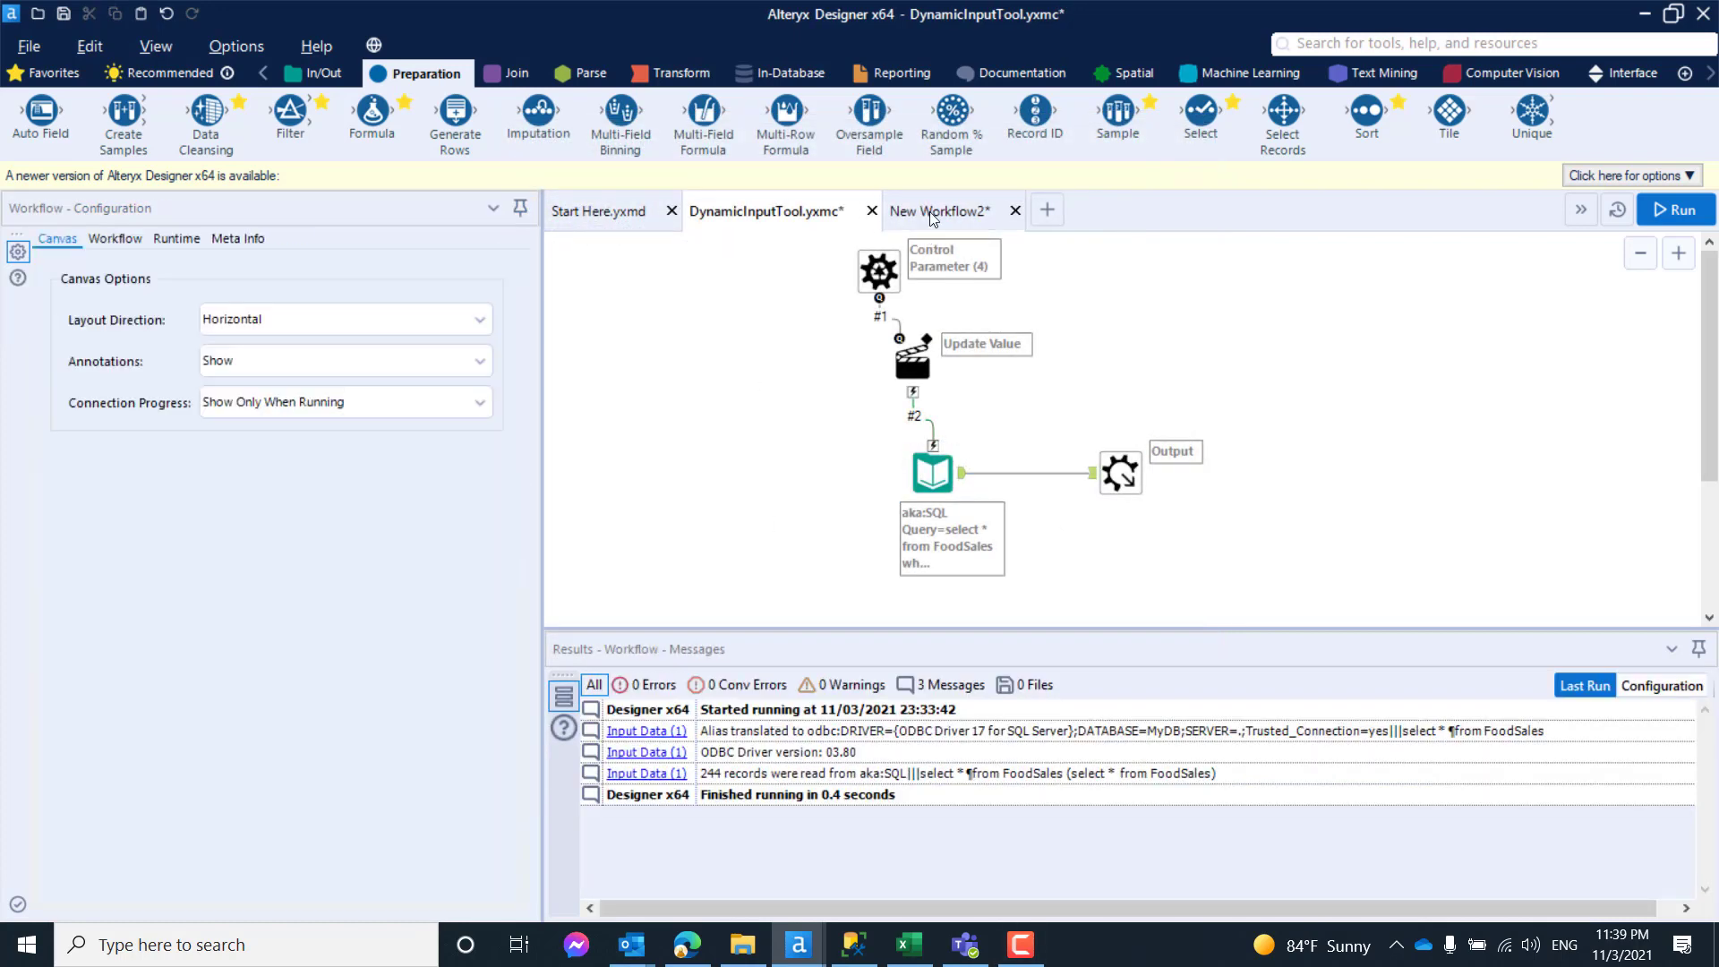
- Switch to SQL Server Management Studio and run the FoodSales query with the filter ID in (1, 2, 5, 6)
click(931, 209)
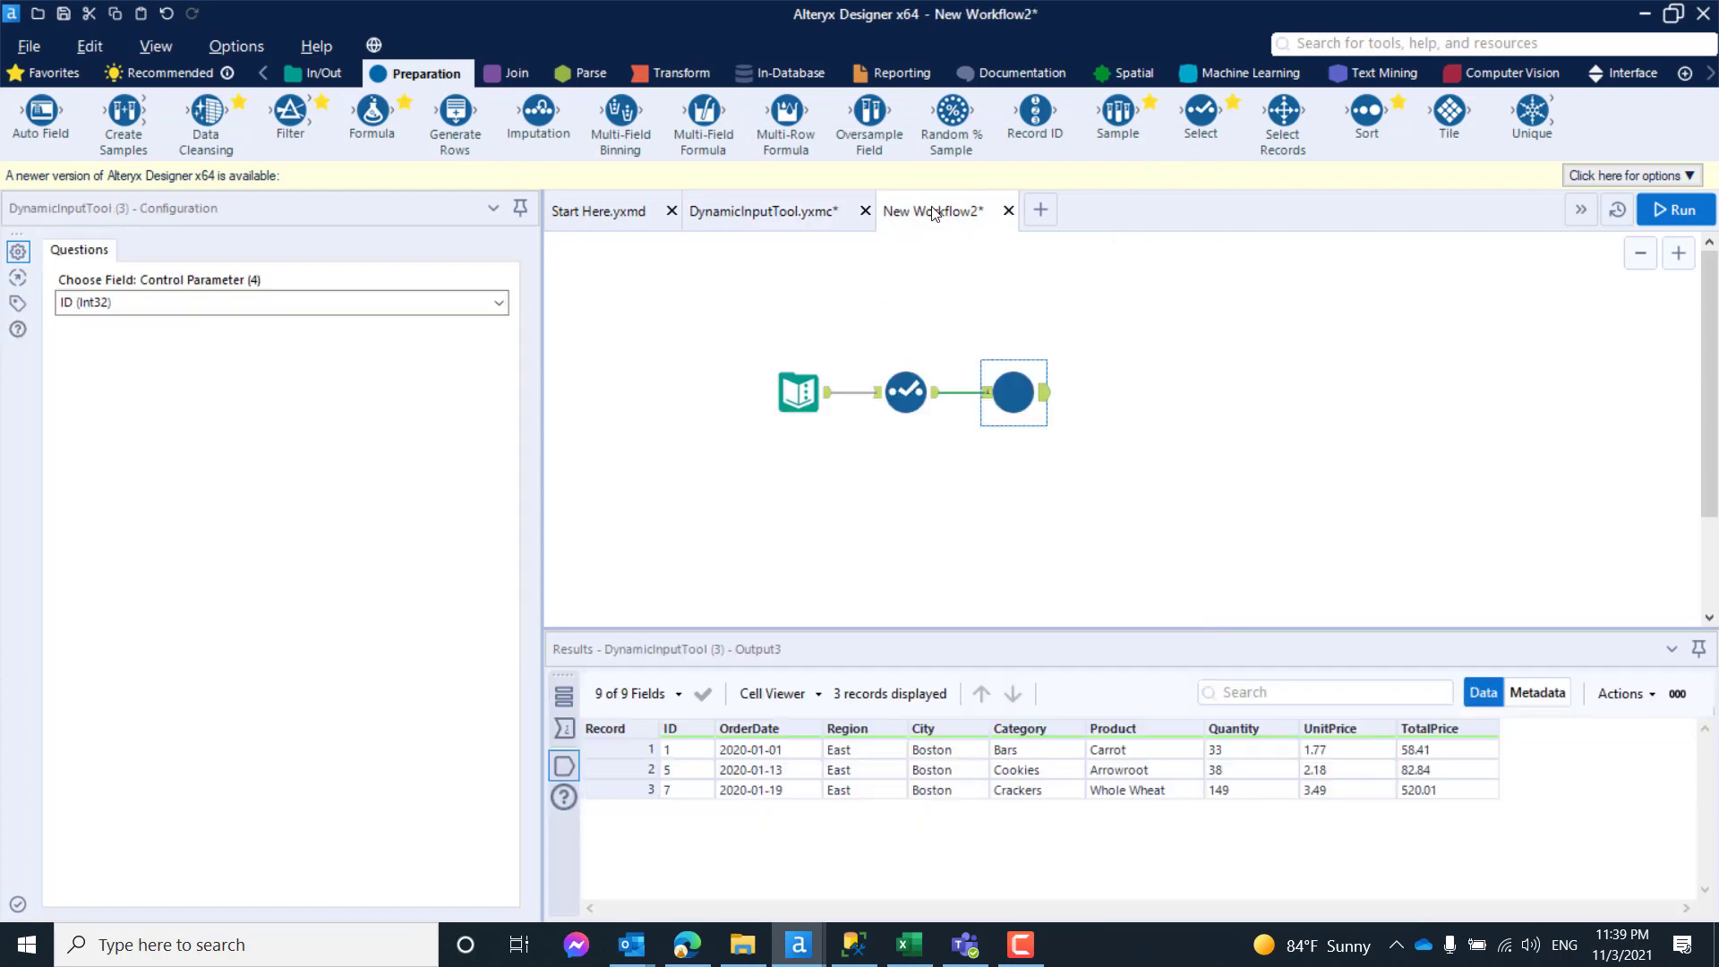
click(801, 394)
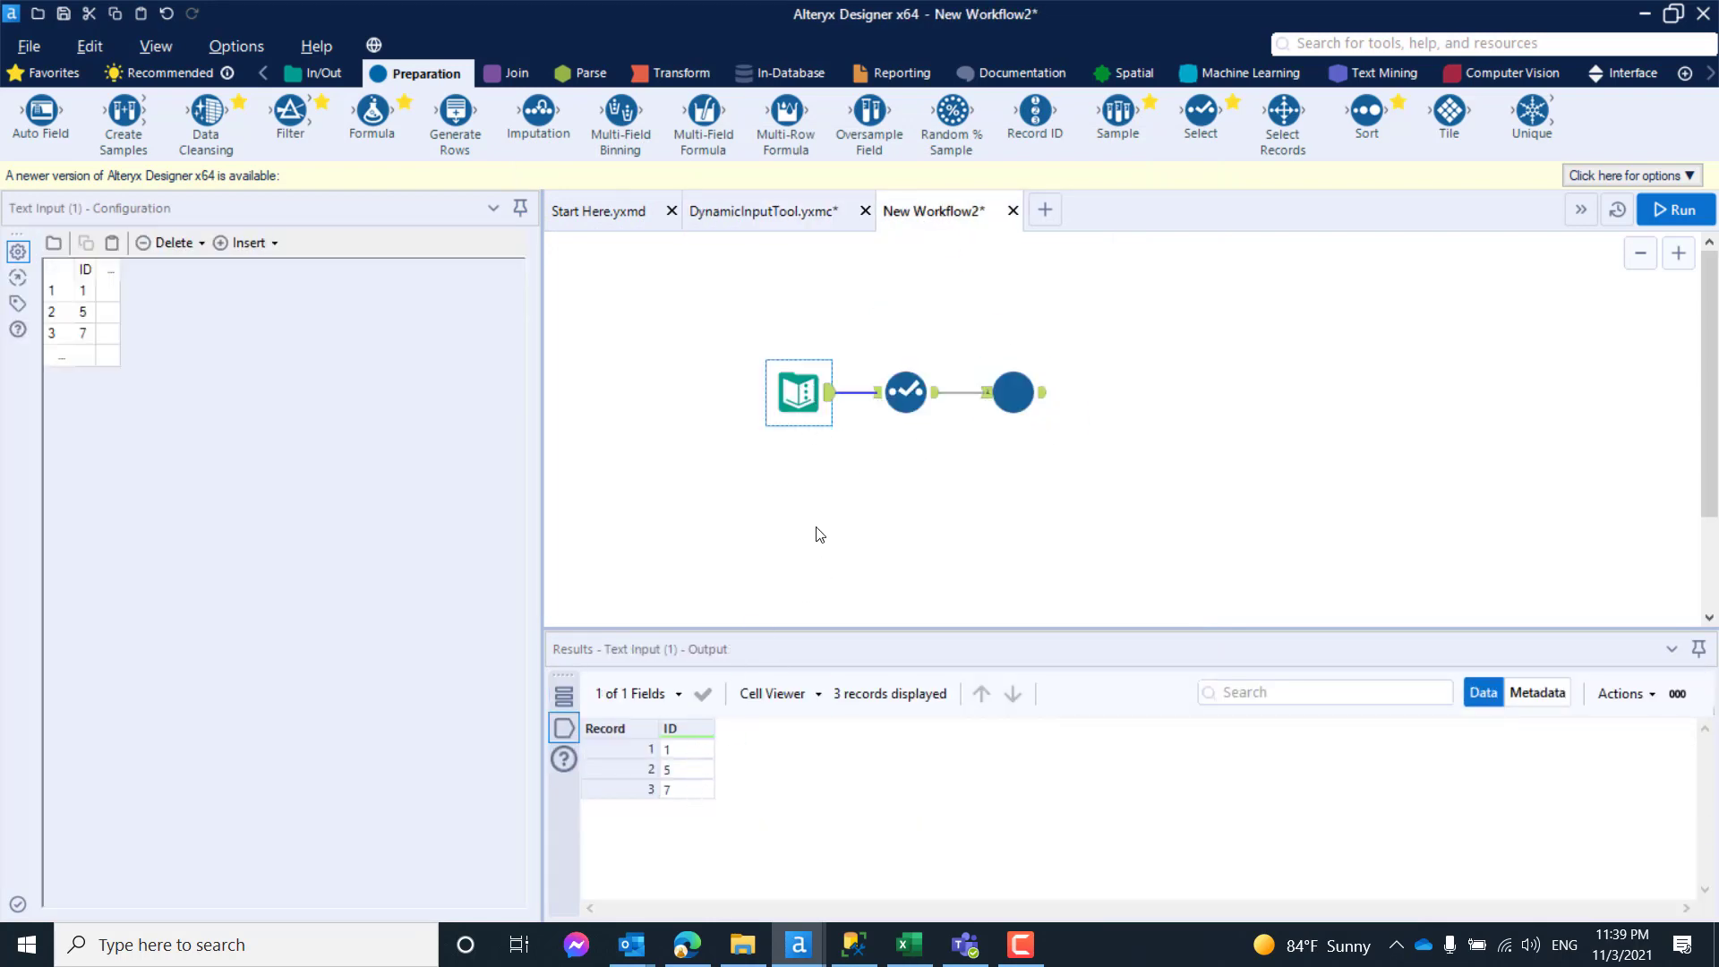
click(854, 945)
click(664, 365)
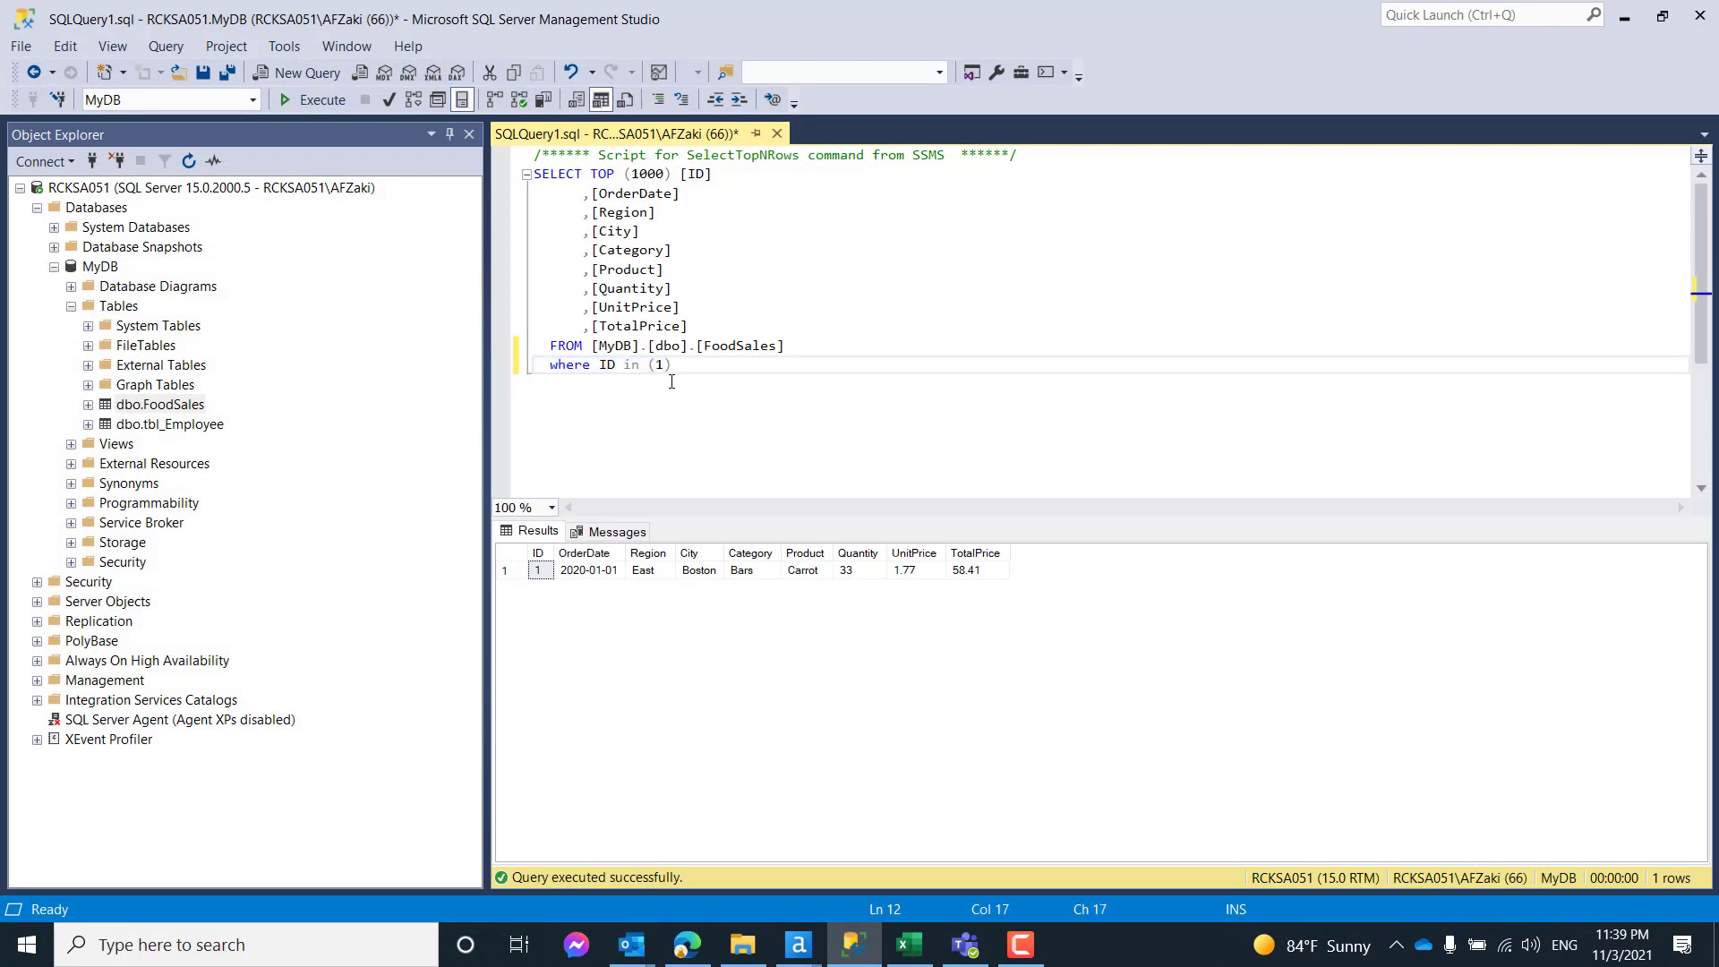
text(, 2 3)
key(BackSpace)
text(, 5 ,6)
click(745, 399)
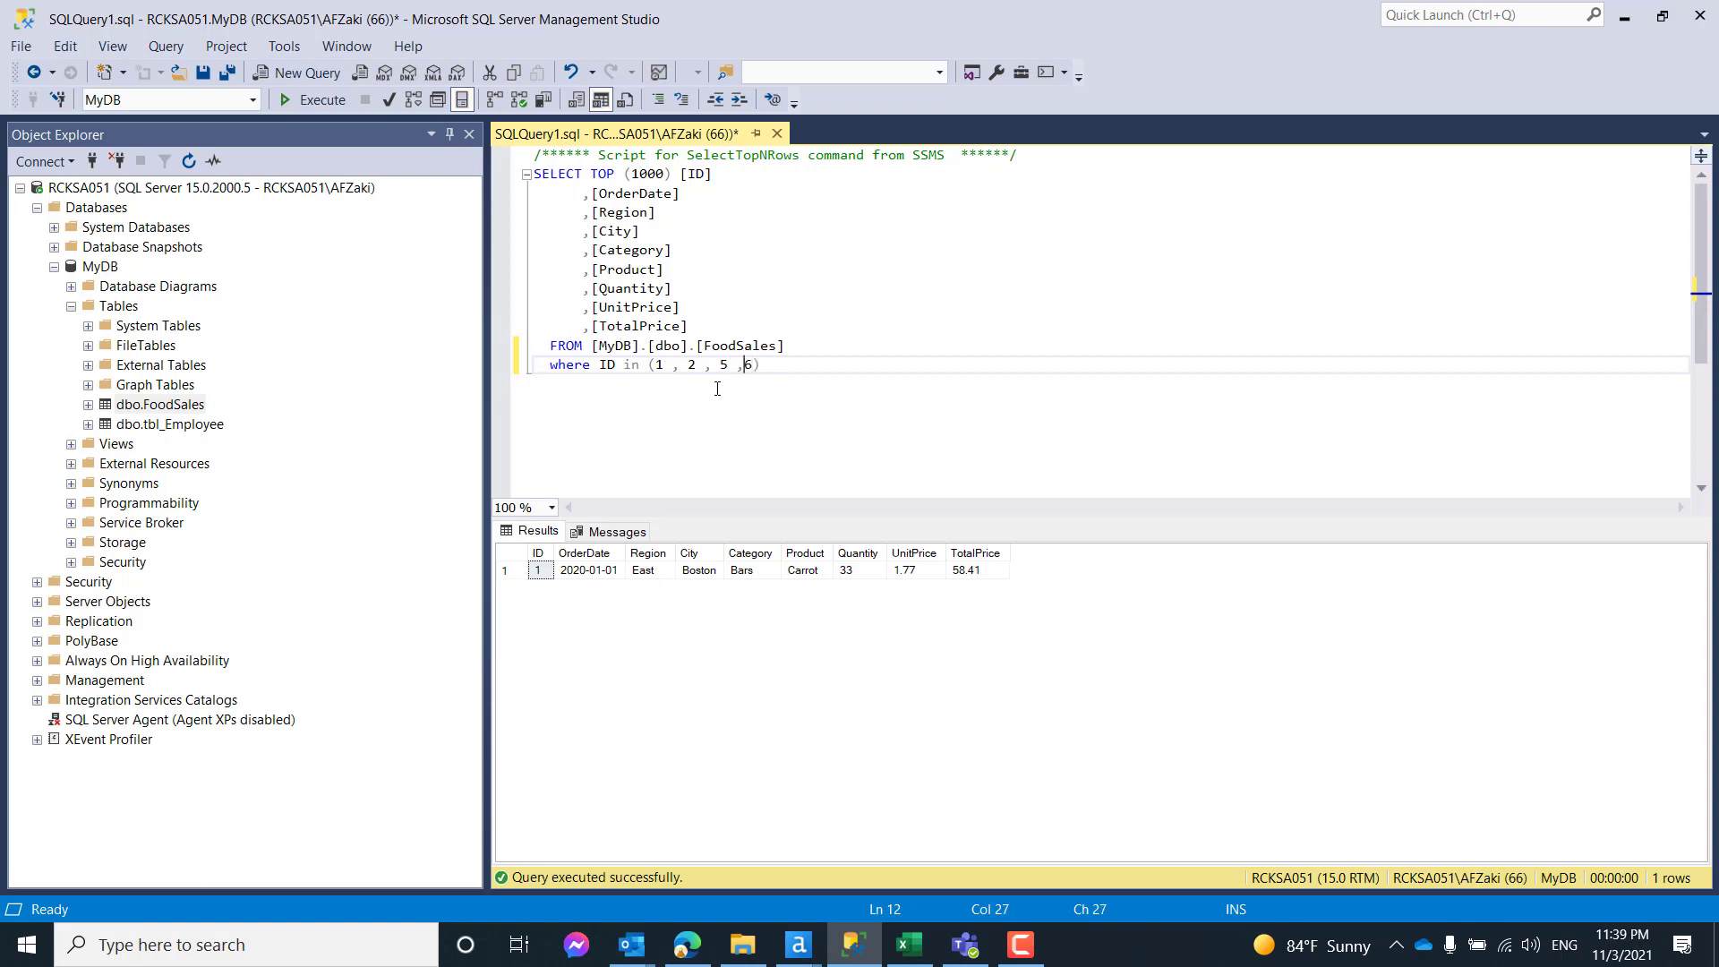
click(327, 99)
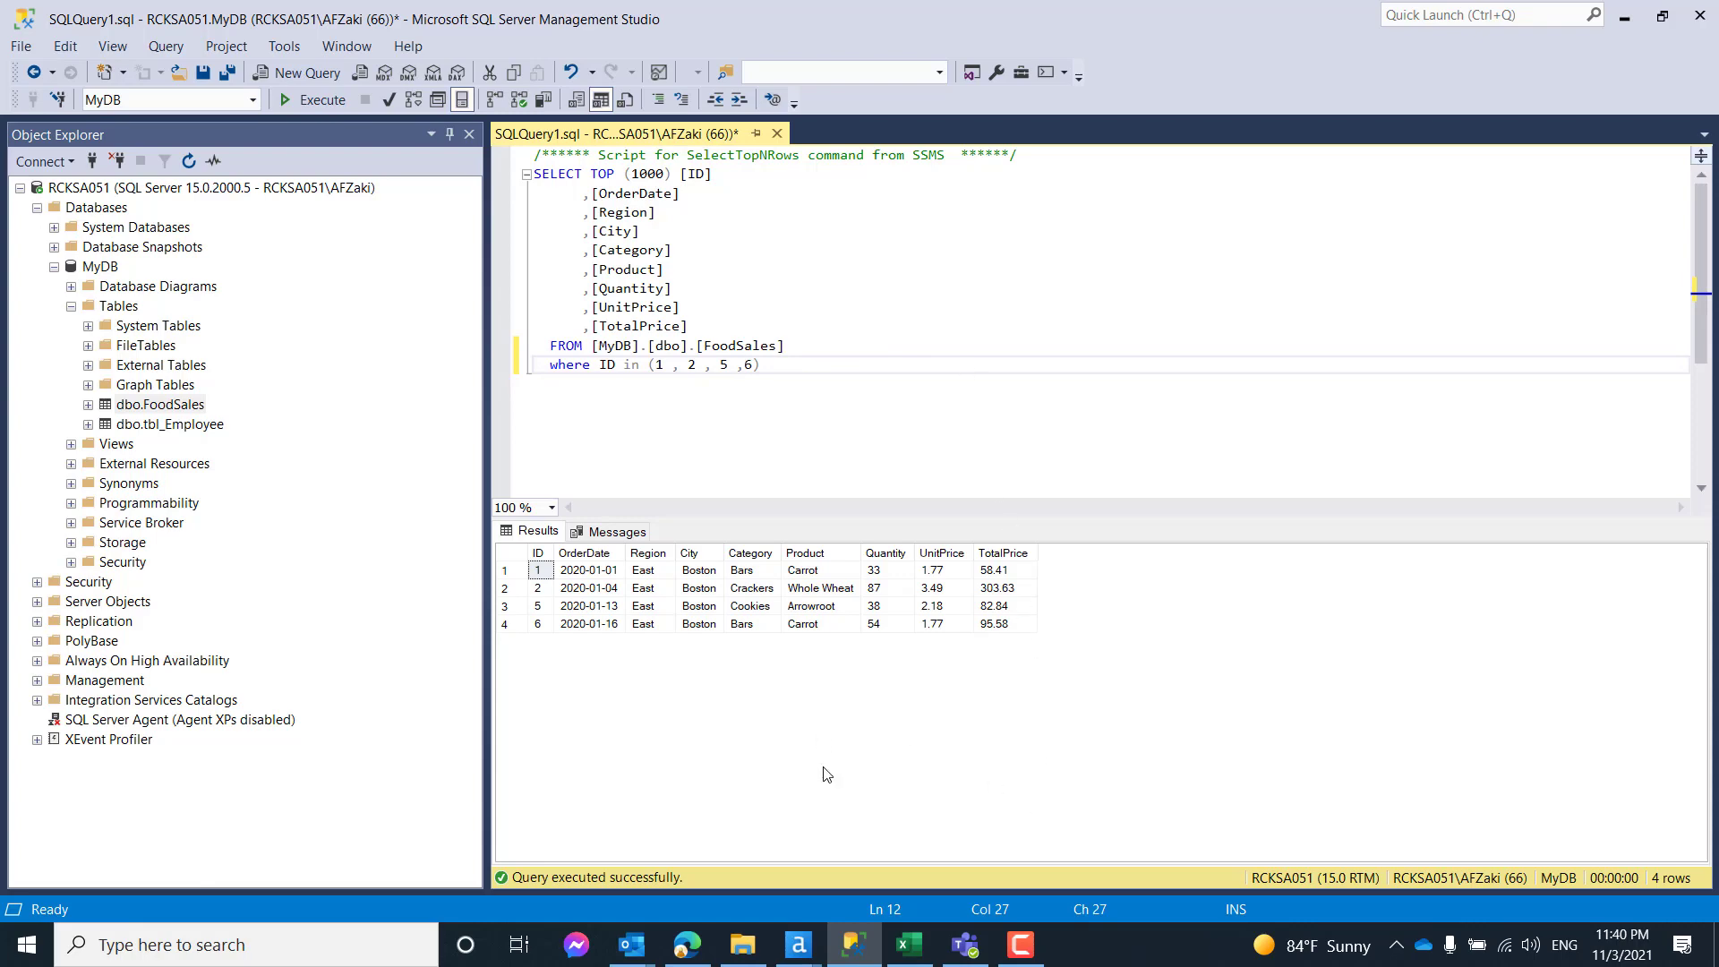
- Switch back to Alteryx Designer, review the macro's SQL query and Update Value replacement string, and return to New Workflow2
mouse_move(805, 951)
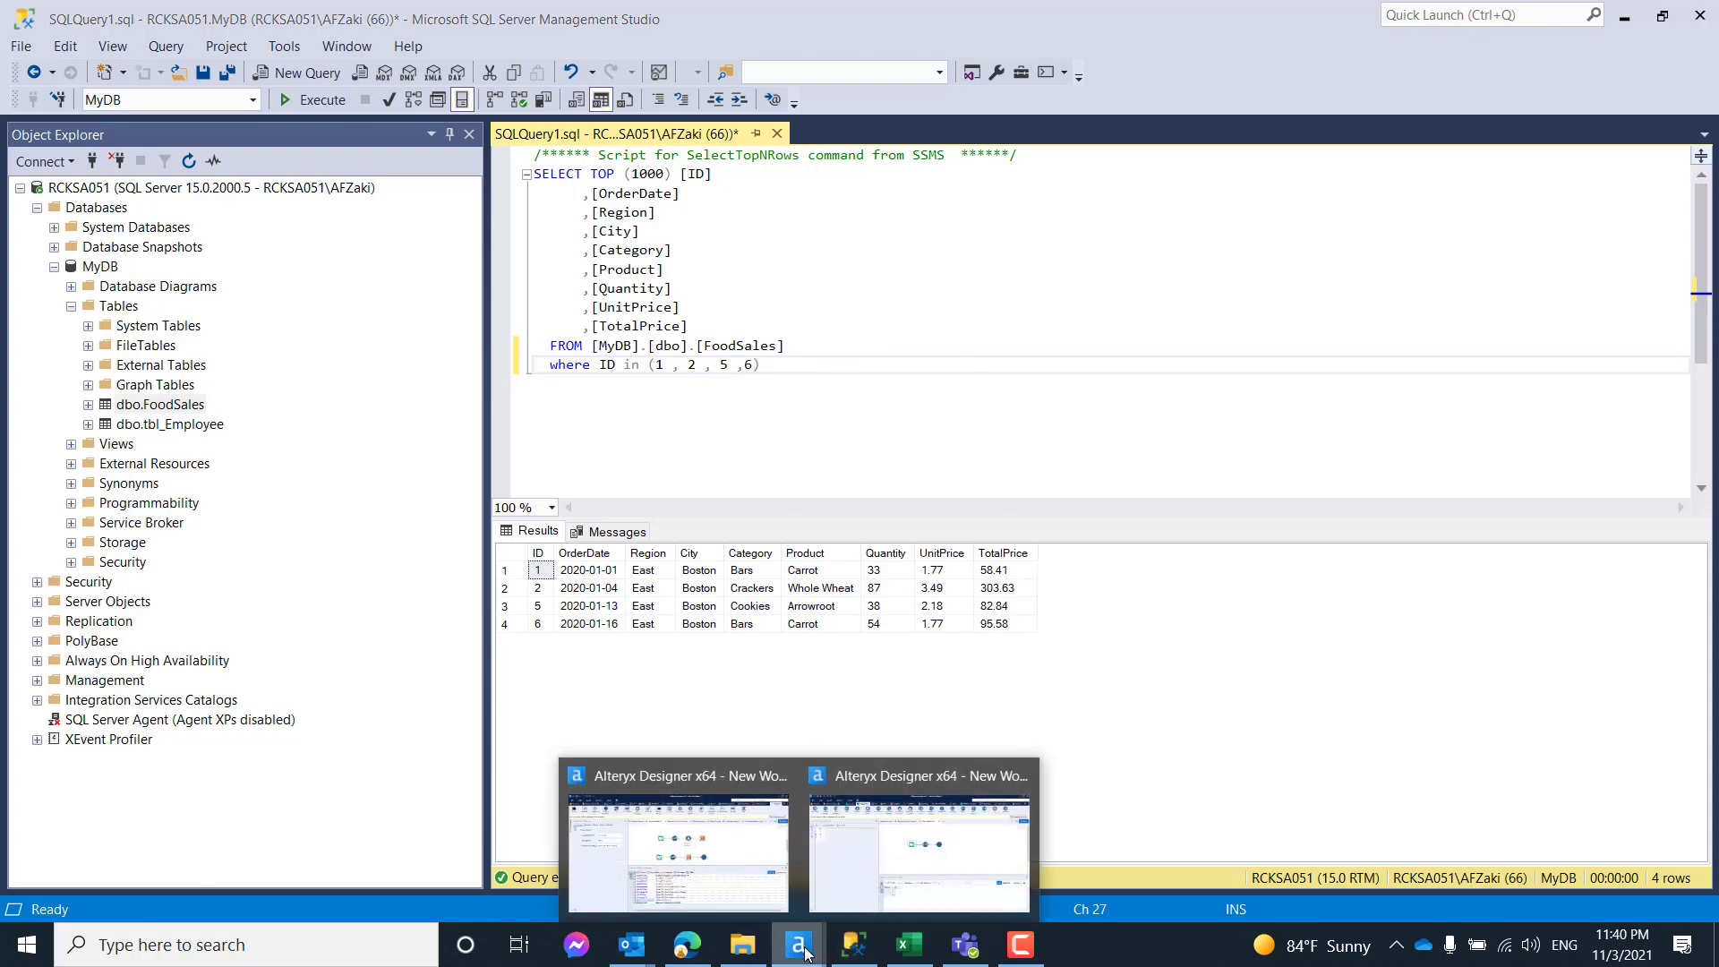
click(898, 831)
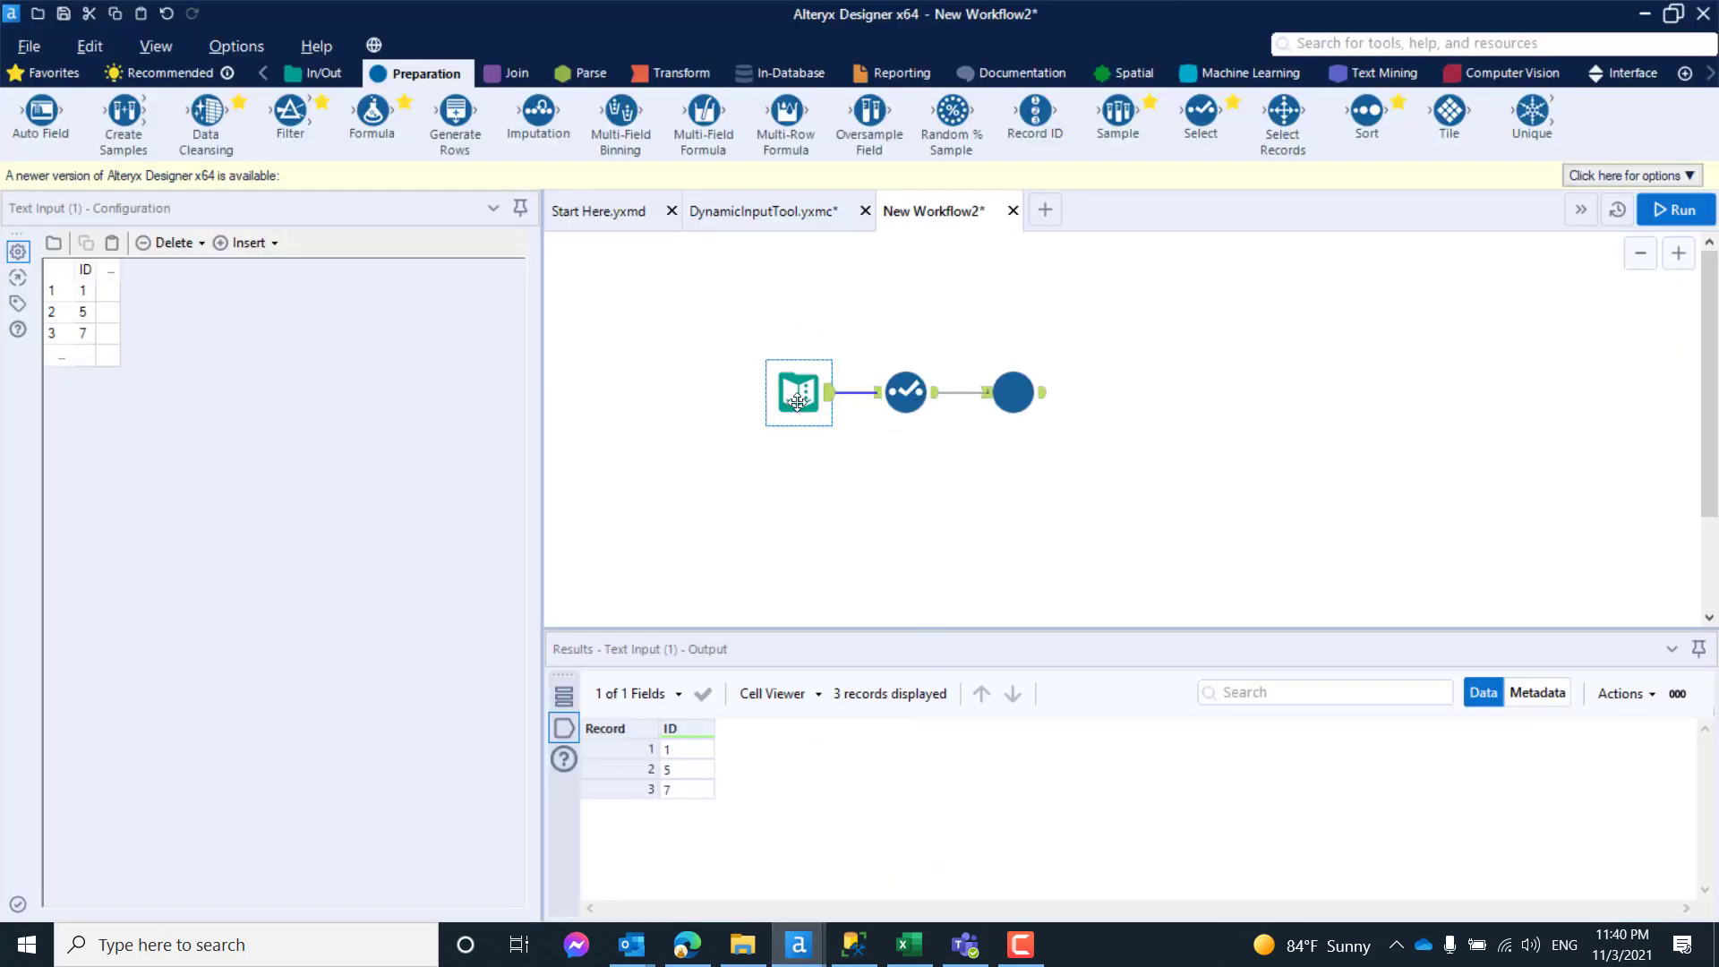
click(804, 211)
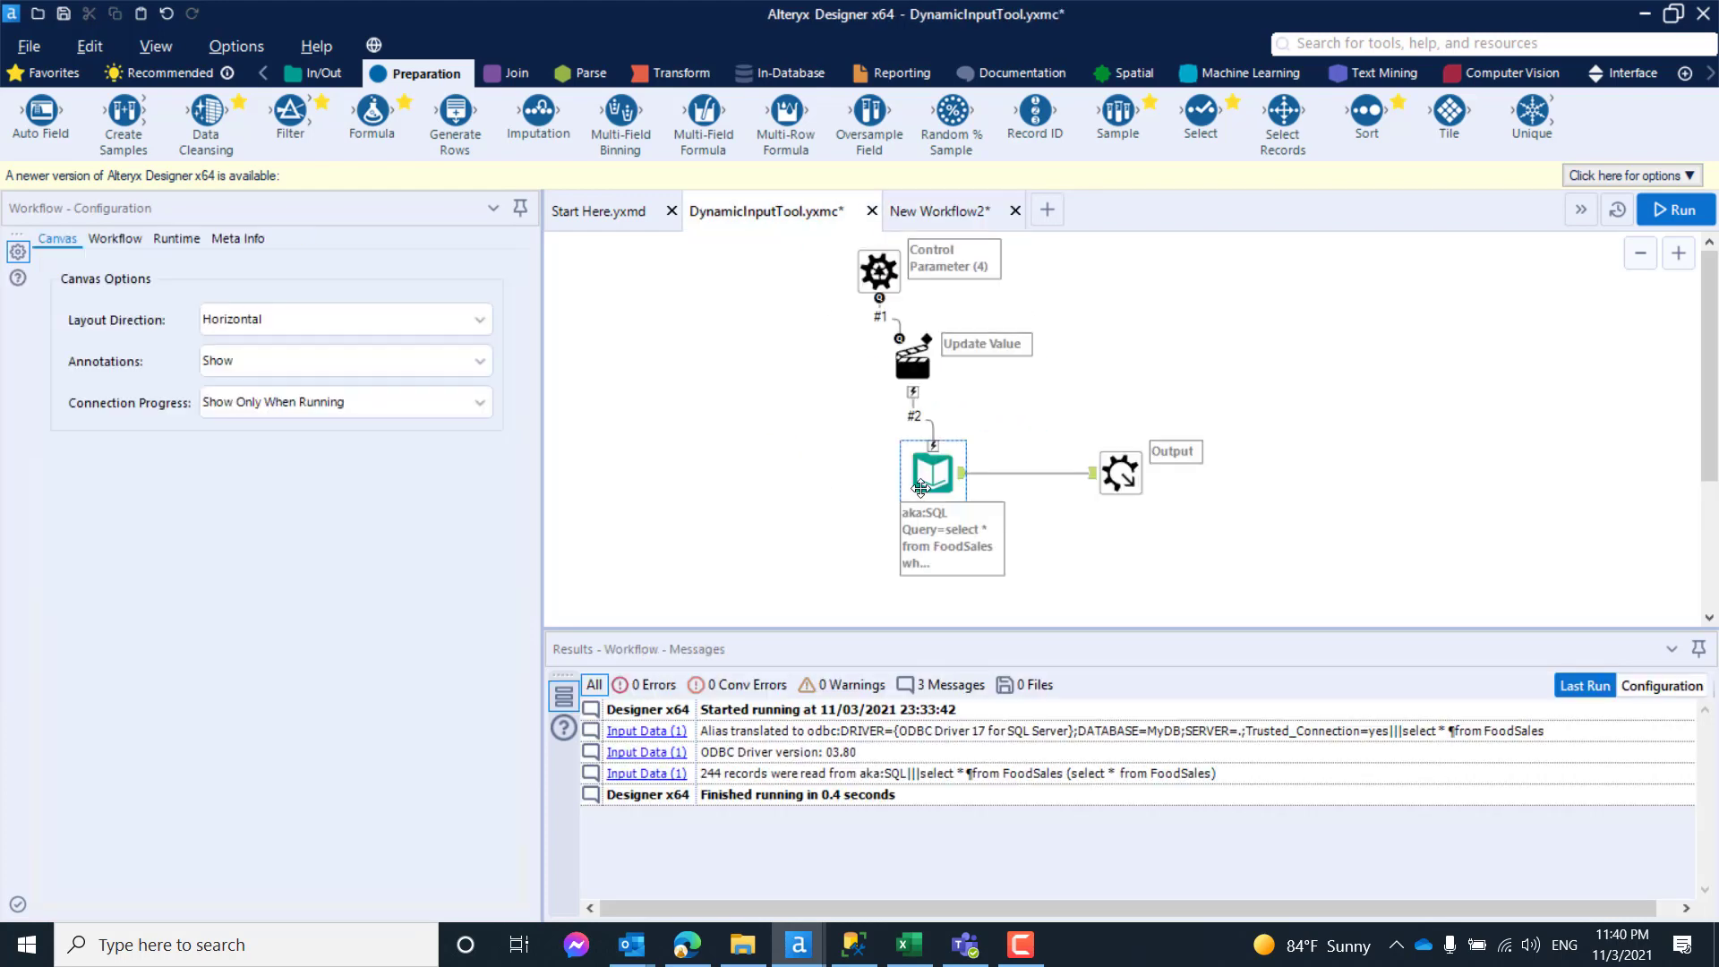
click(489, 385)
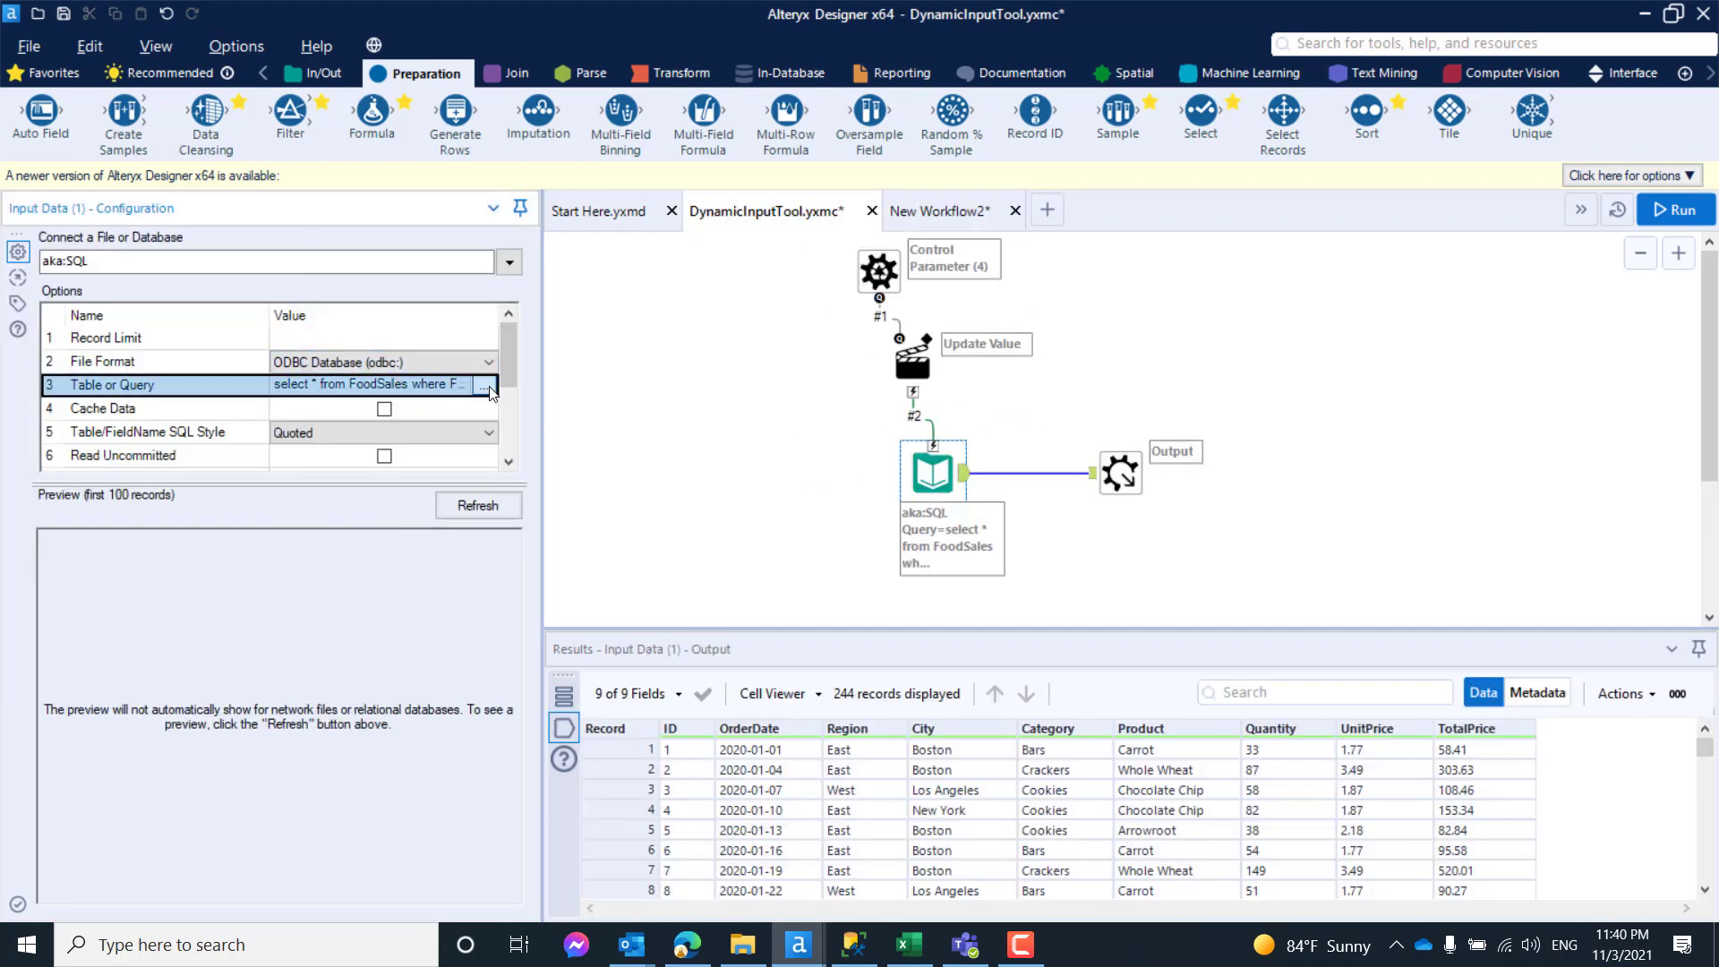
click(841, 168)
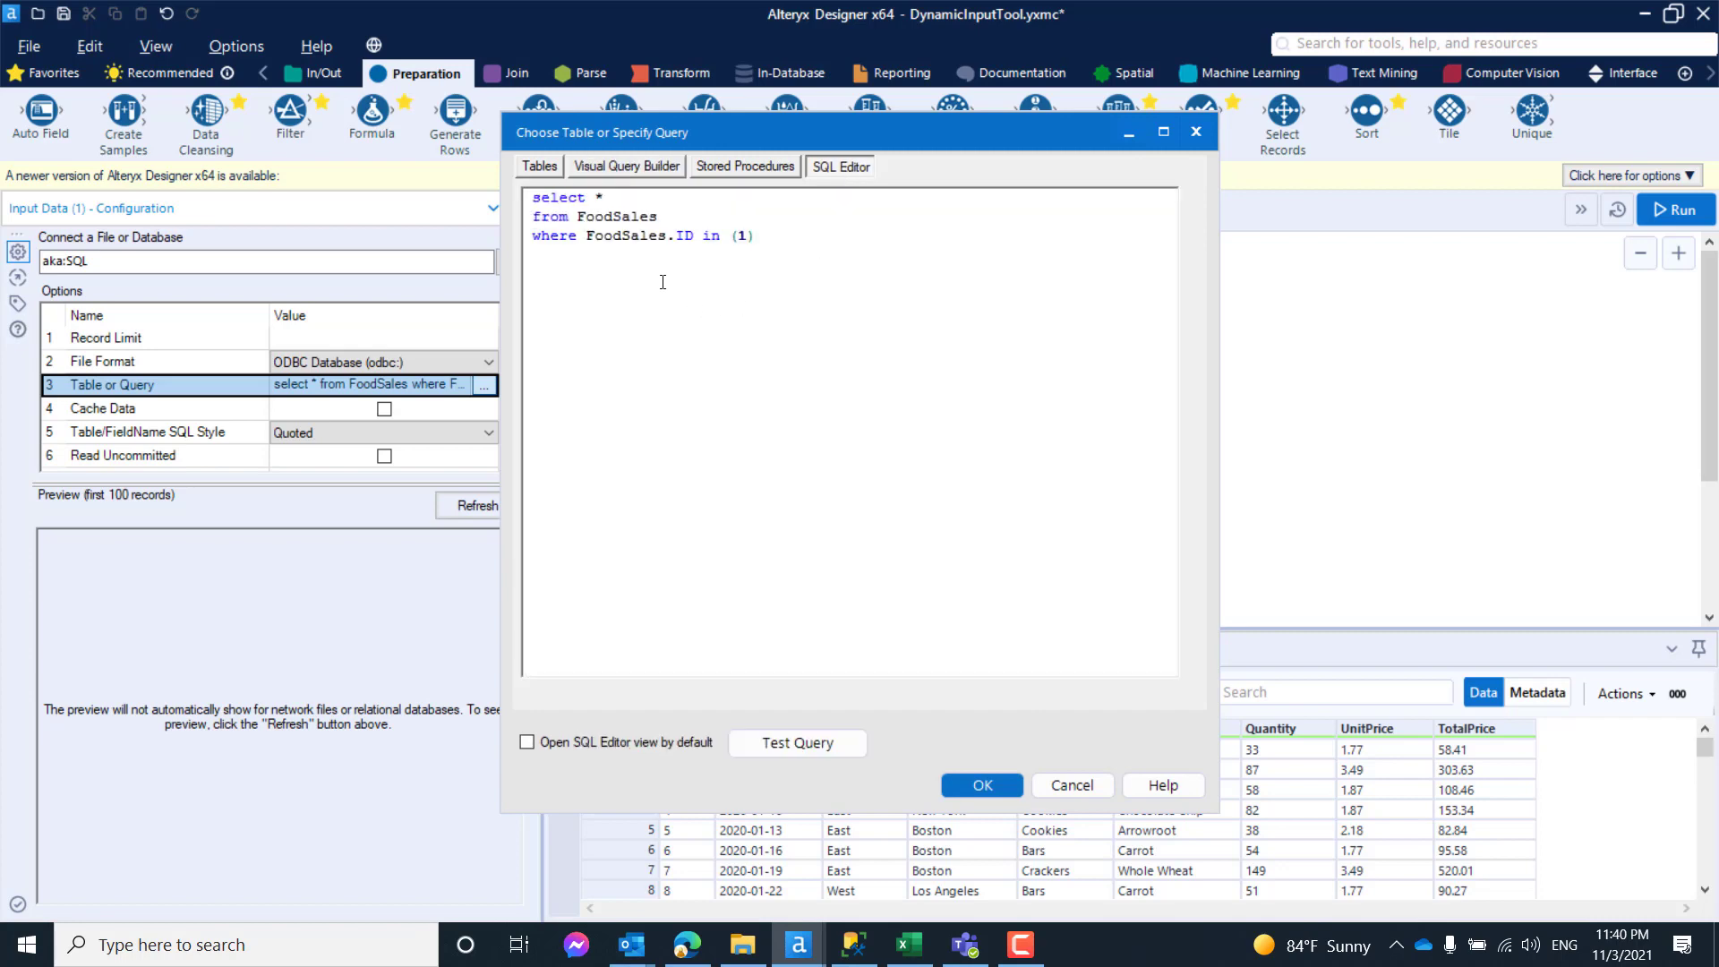
click(1074, 784)
click(913, 367)
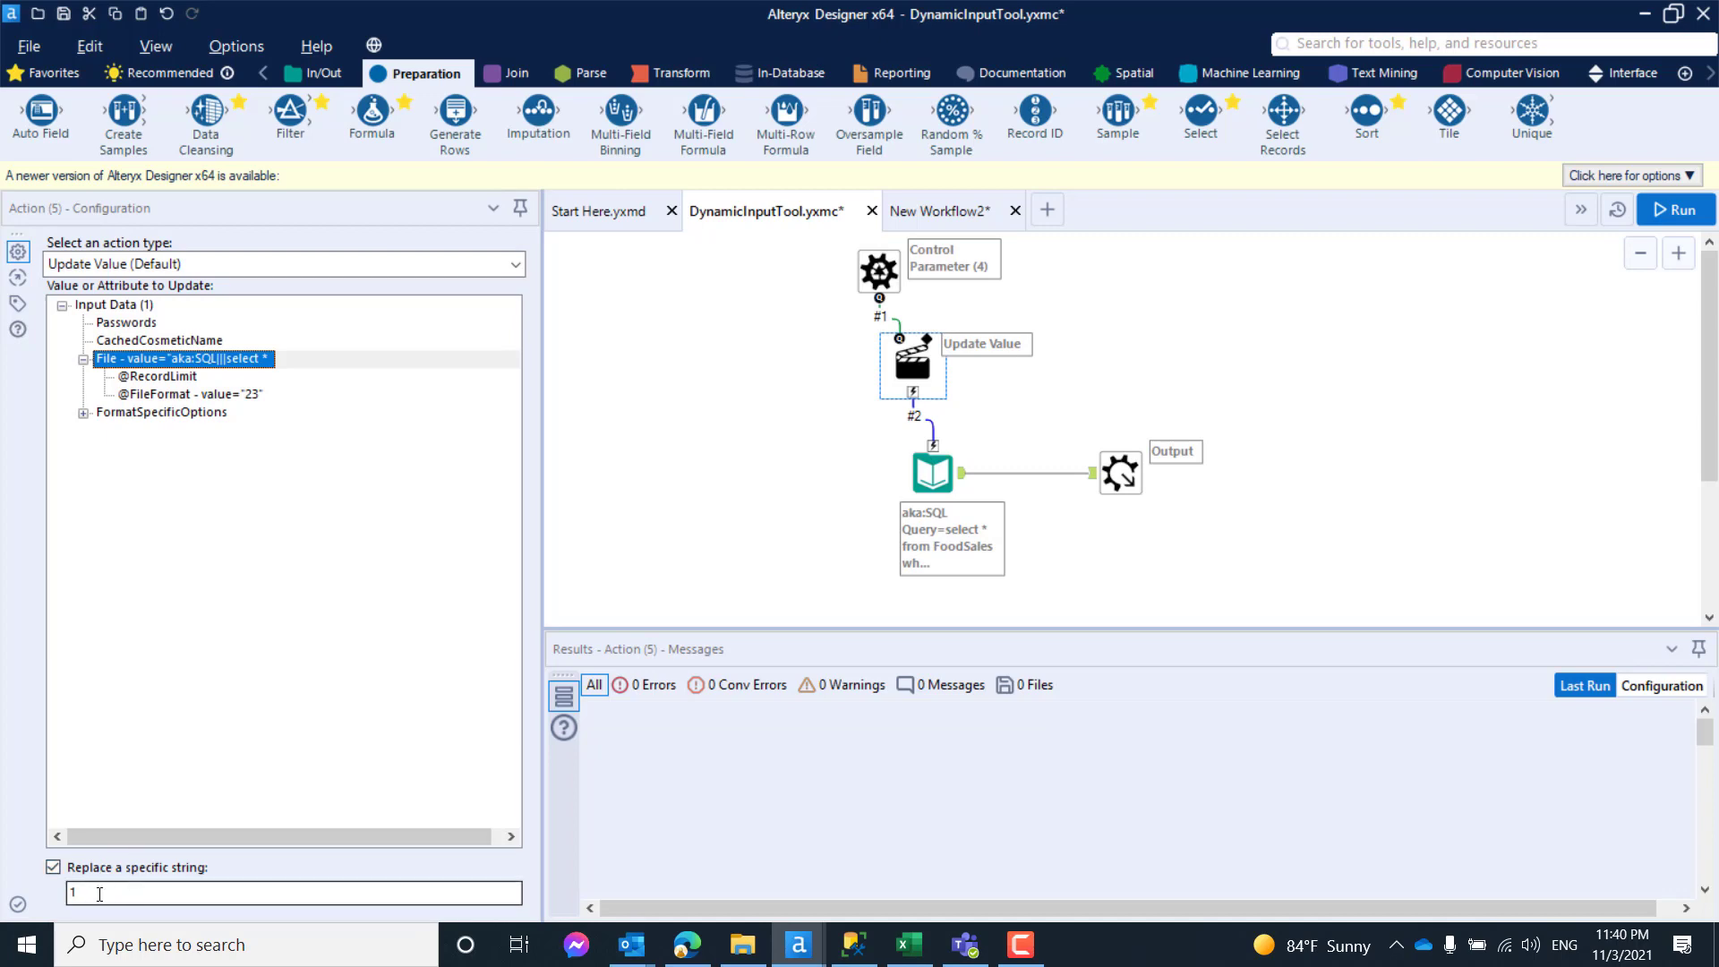
click(936, 211)
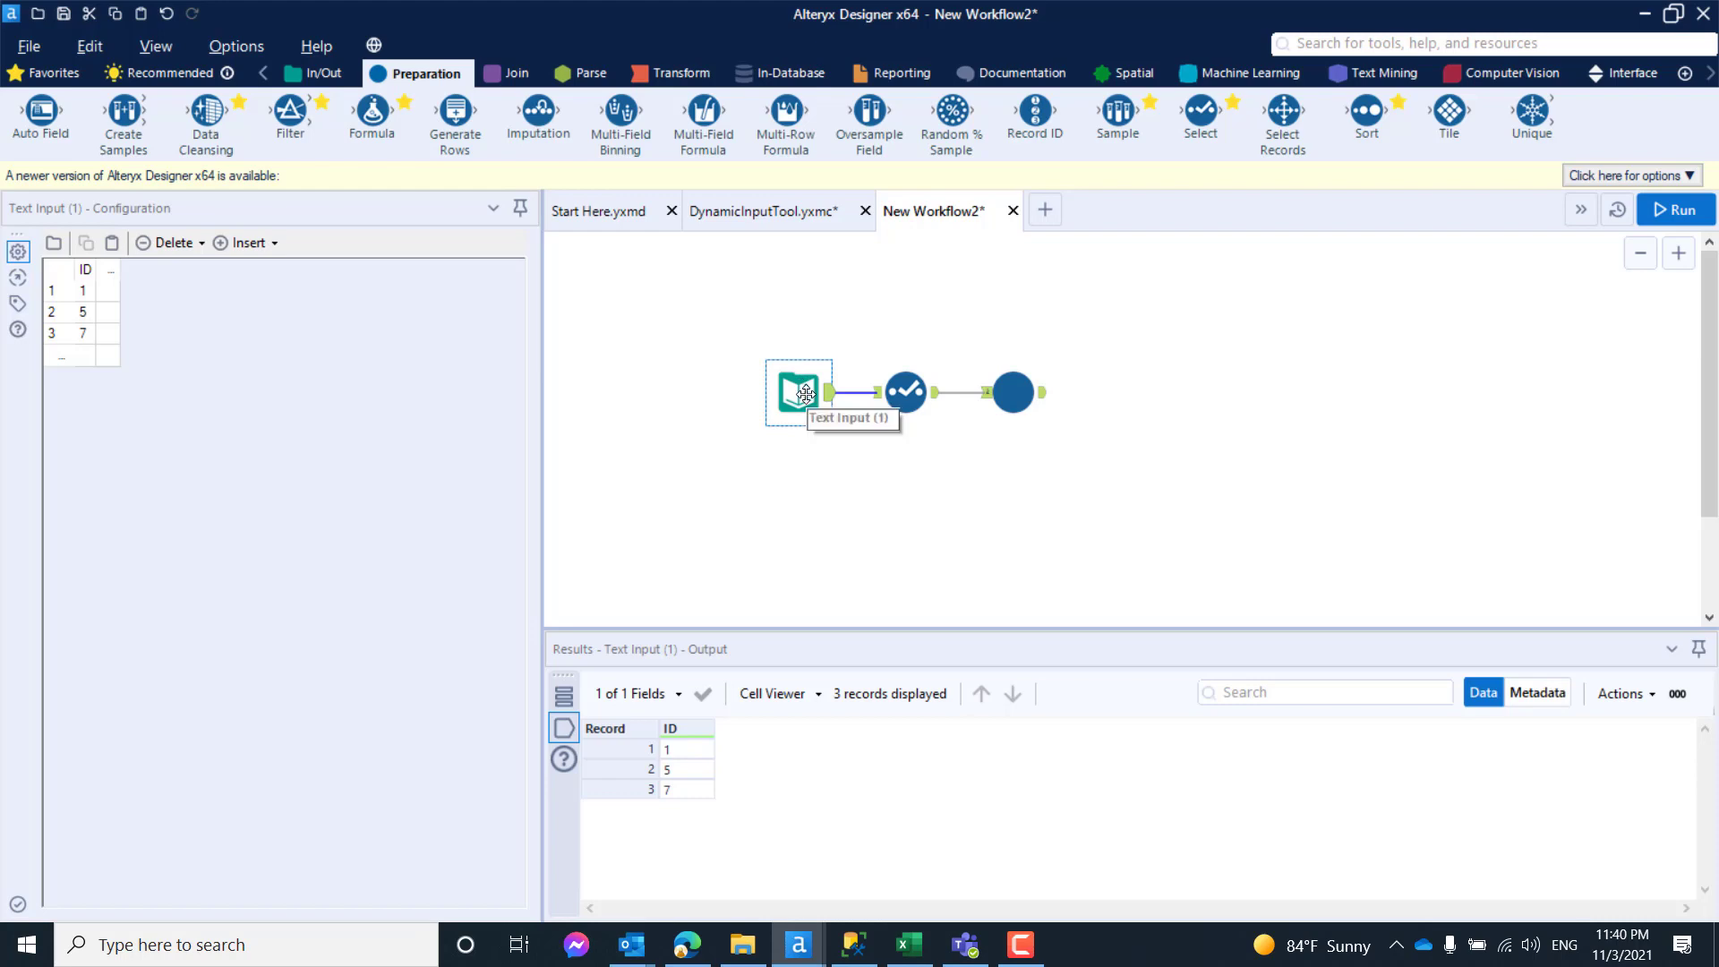
click(795, 524)
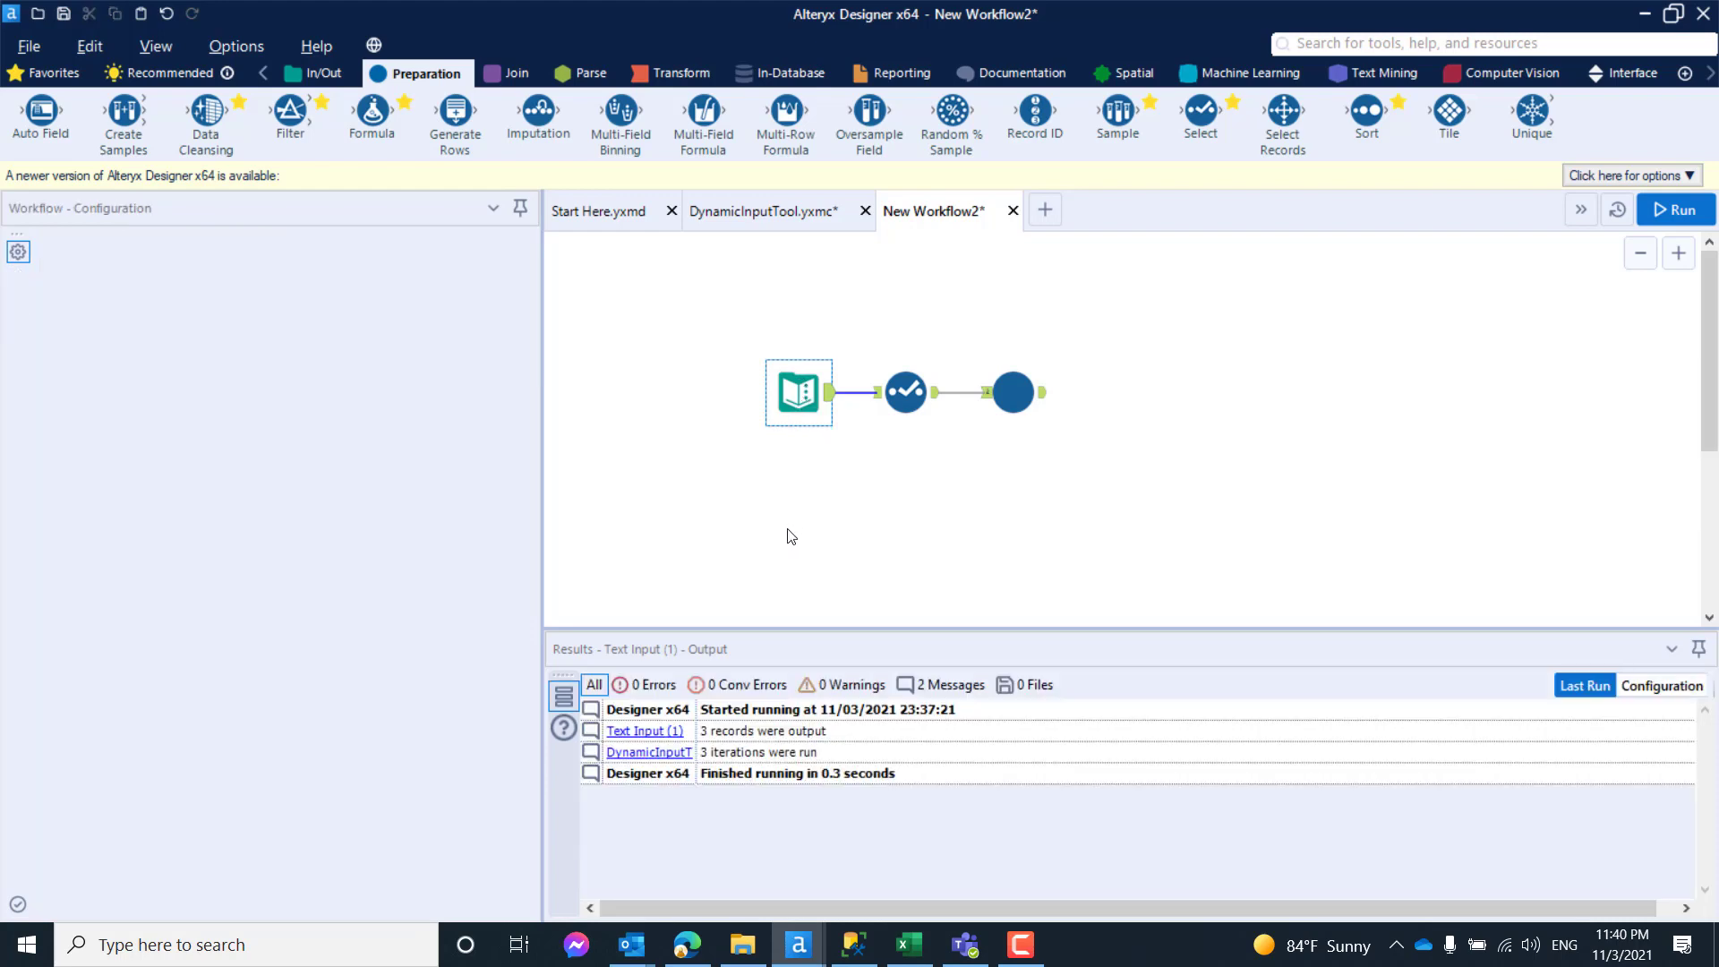
- Build a second branch below the first by duplicating its Text Input and Select tools and connecting the two copies
key(ctrl+v)
drag(818, 561, 790, 522)
click(902, 394)
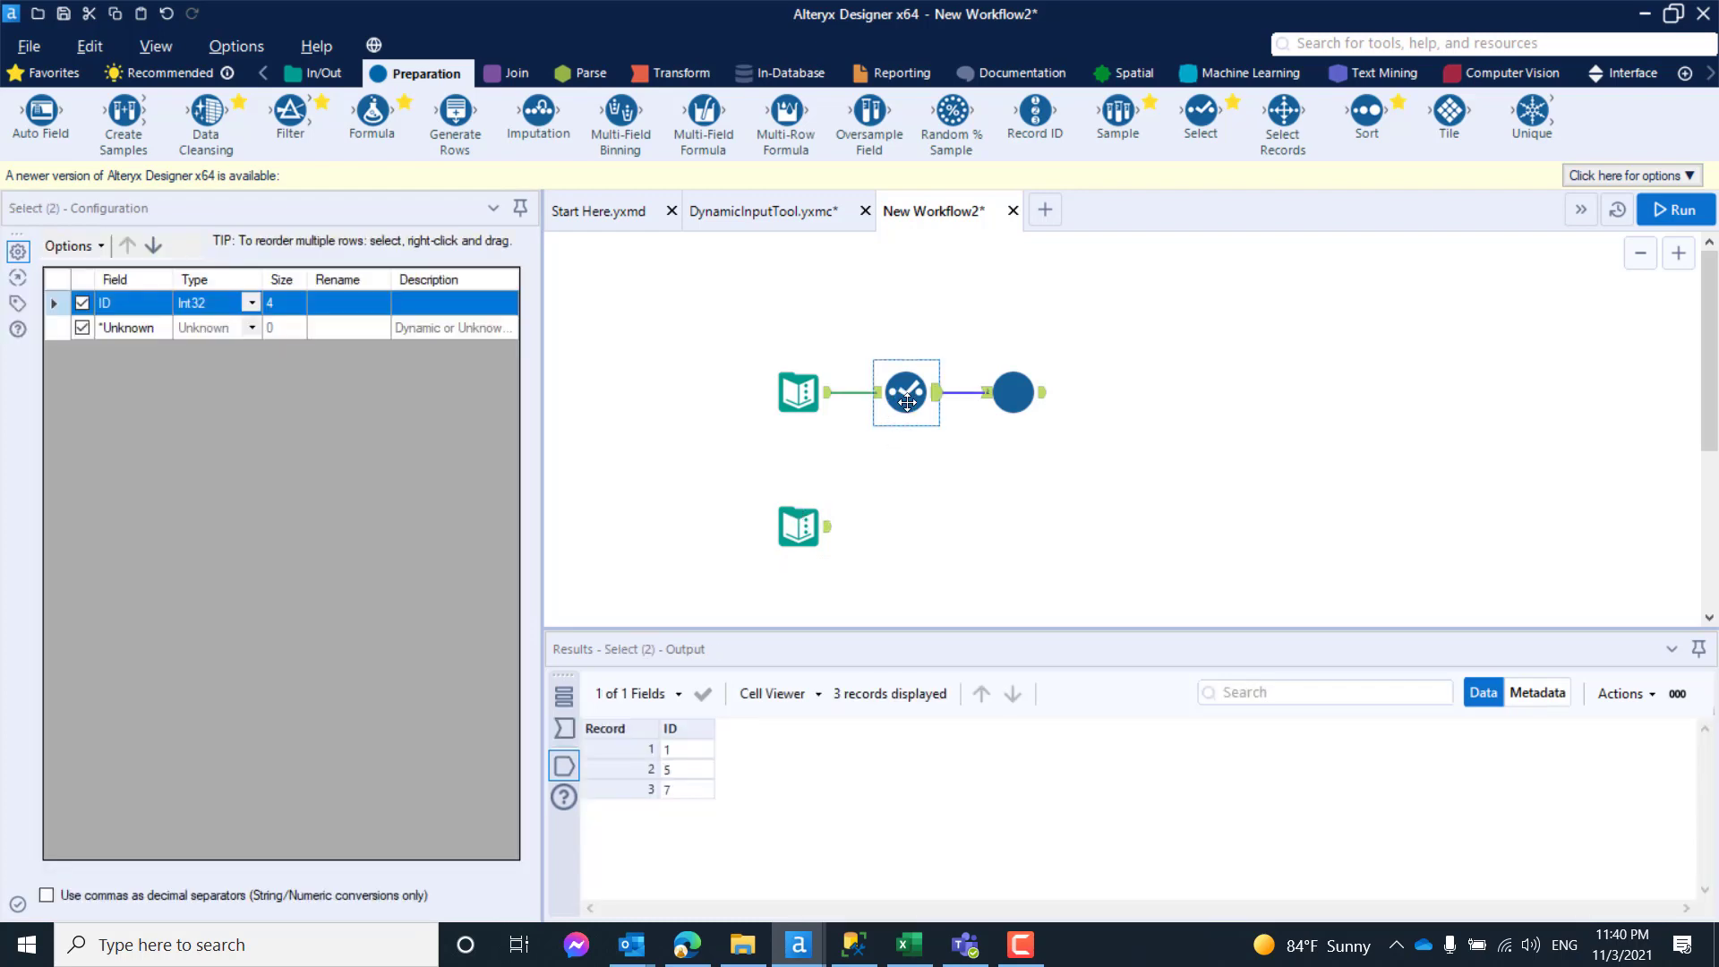
key(ctrl+c)
click(925, 549)
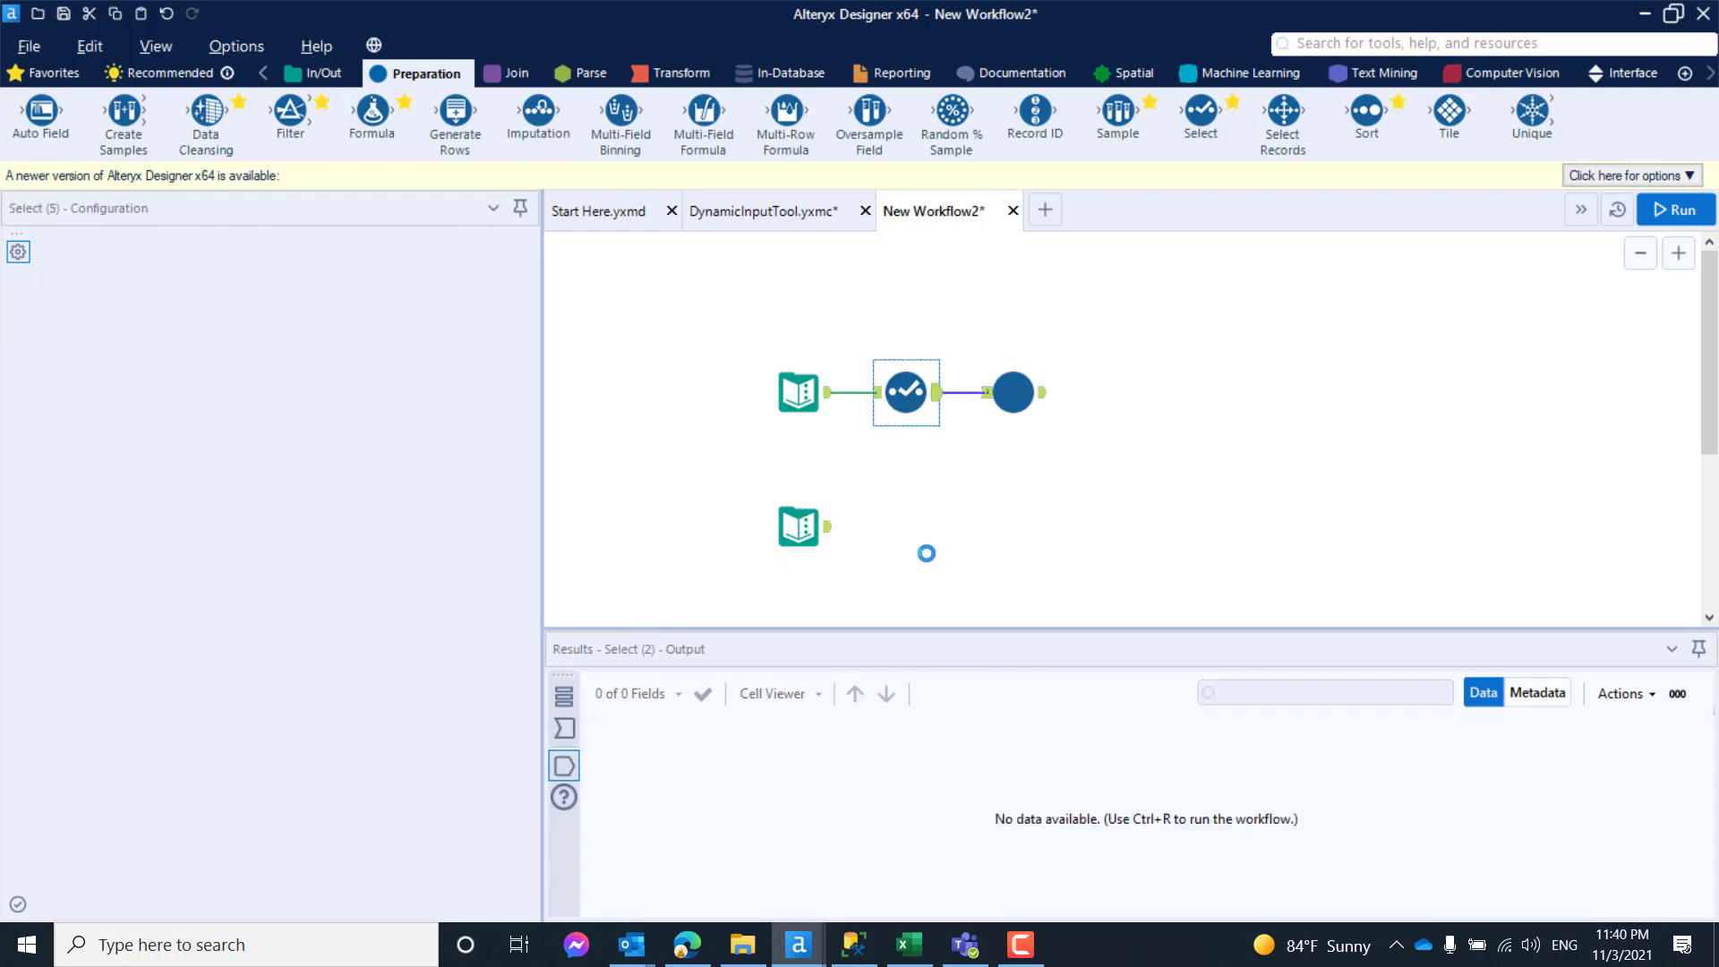
key(ctrl+v)
drag(925, 549, 901, 517)
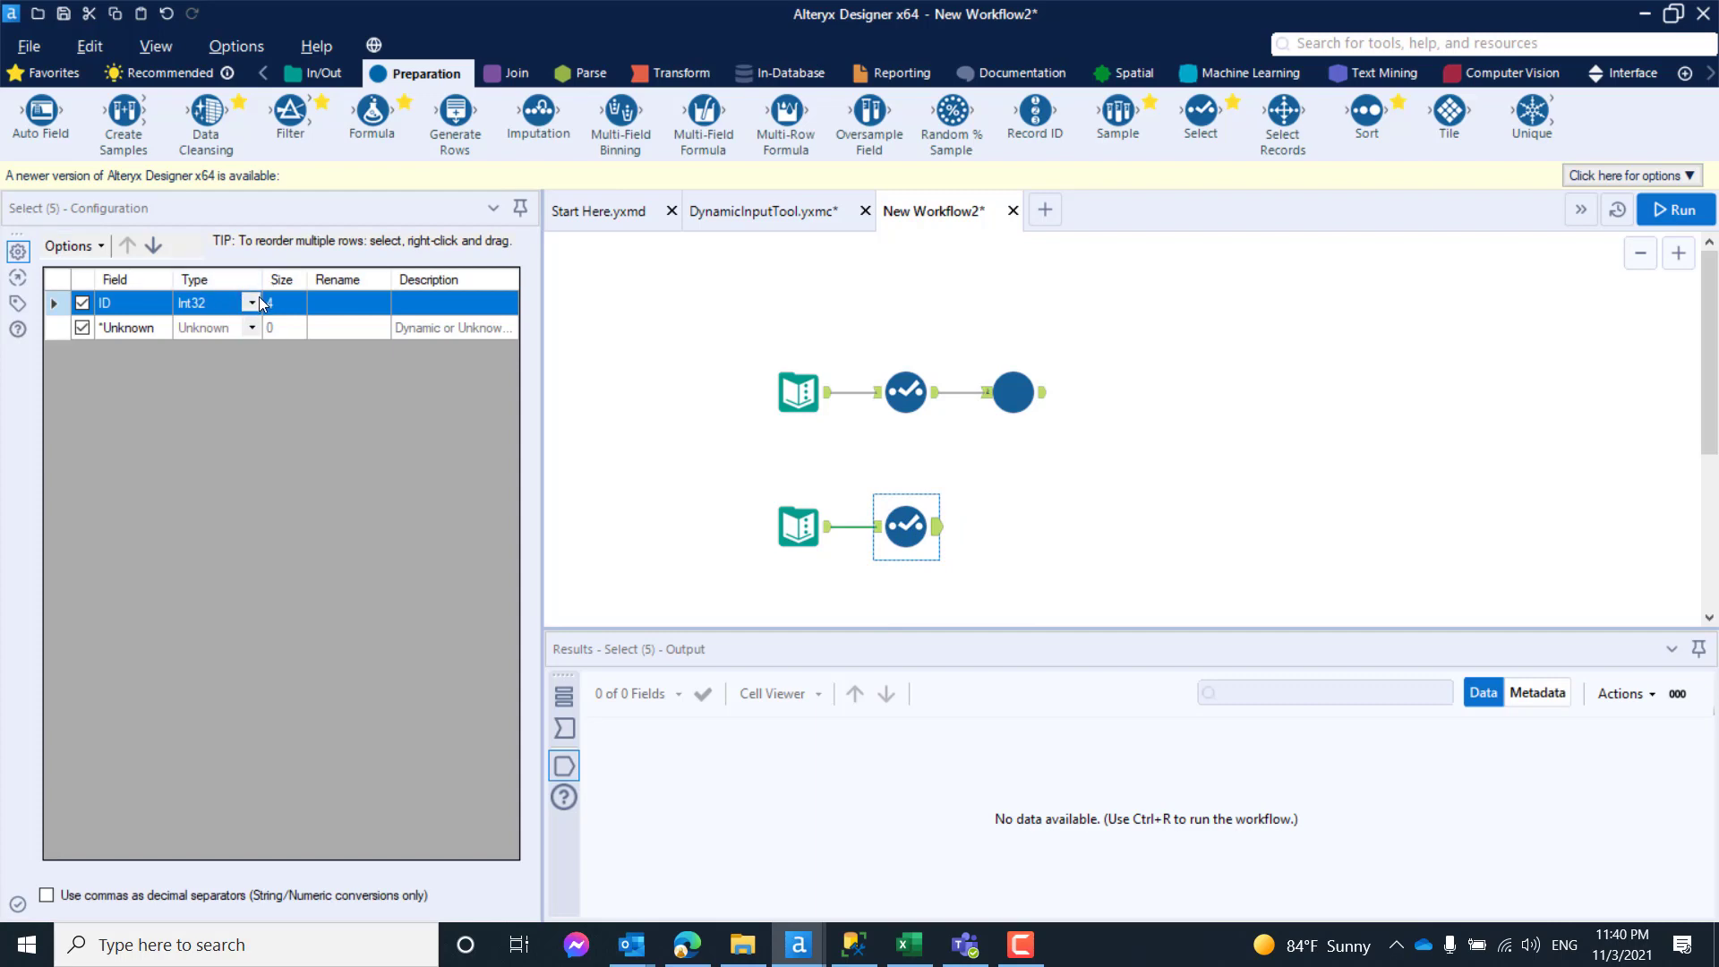
- Set the ID field's type to V_WString in the copied Select tool
click(259, 305)
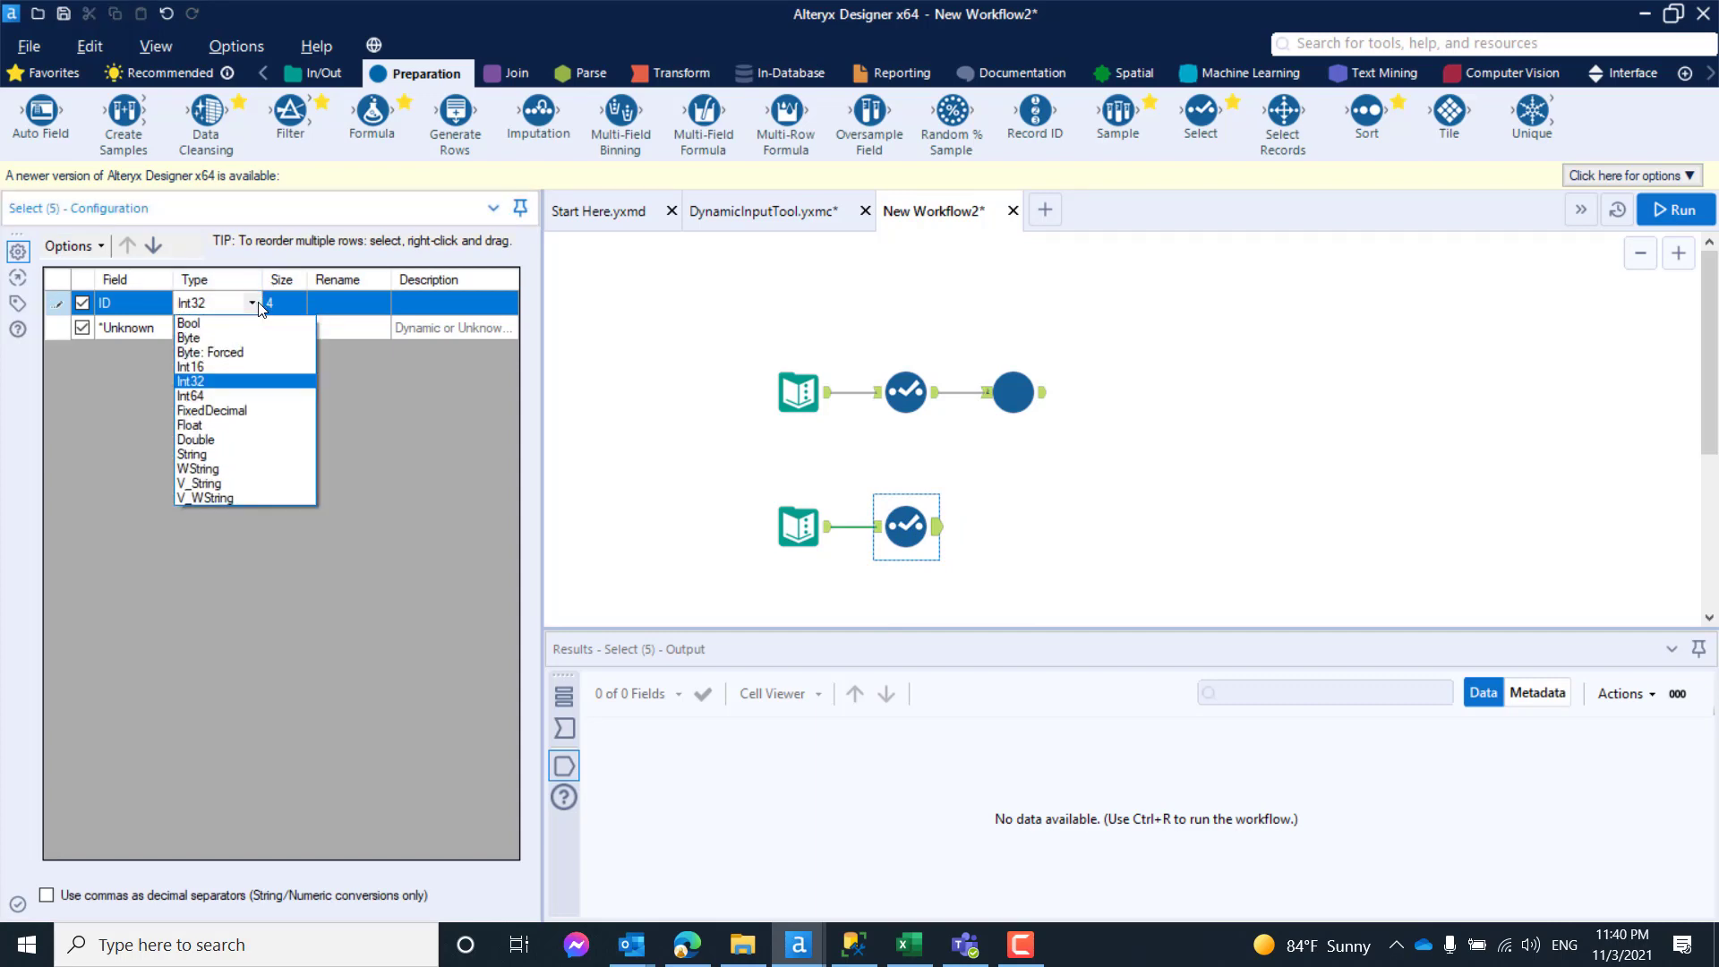
click(233, 497)
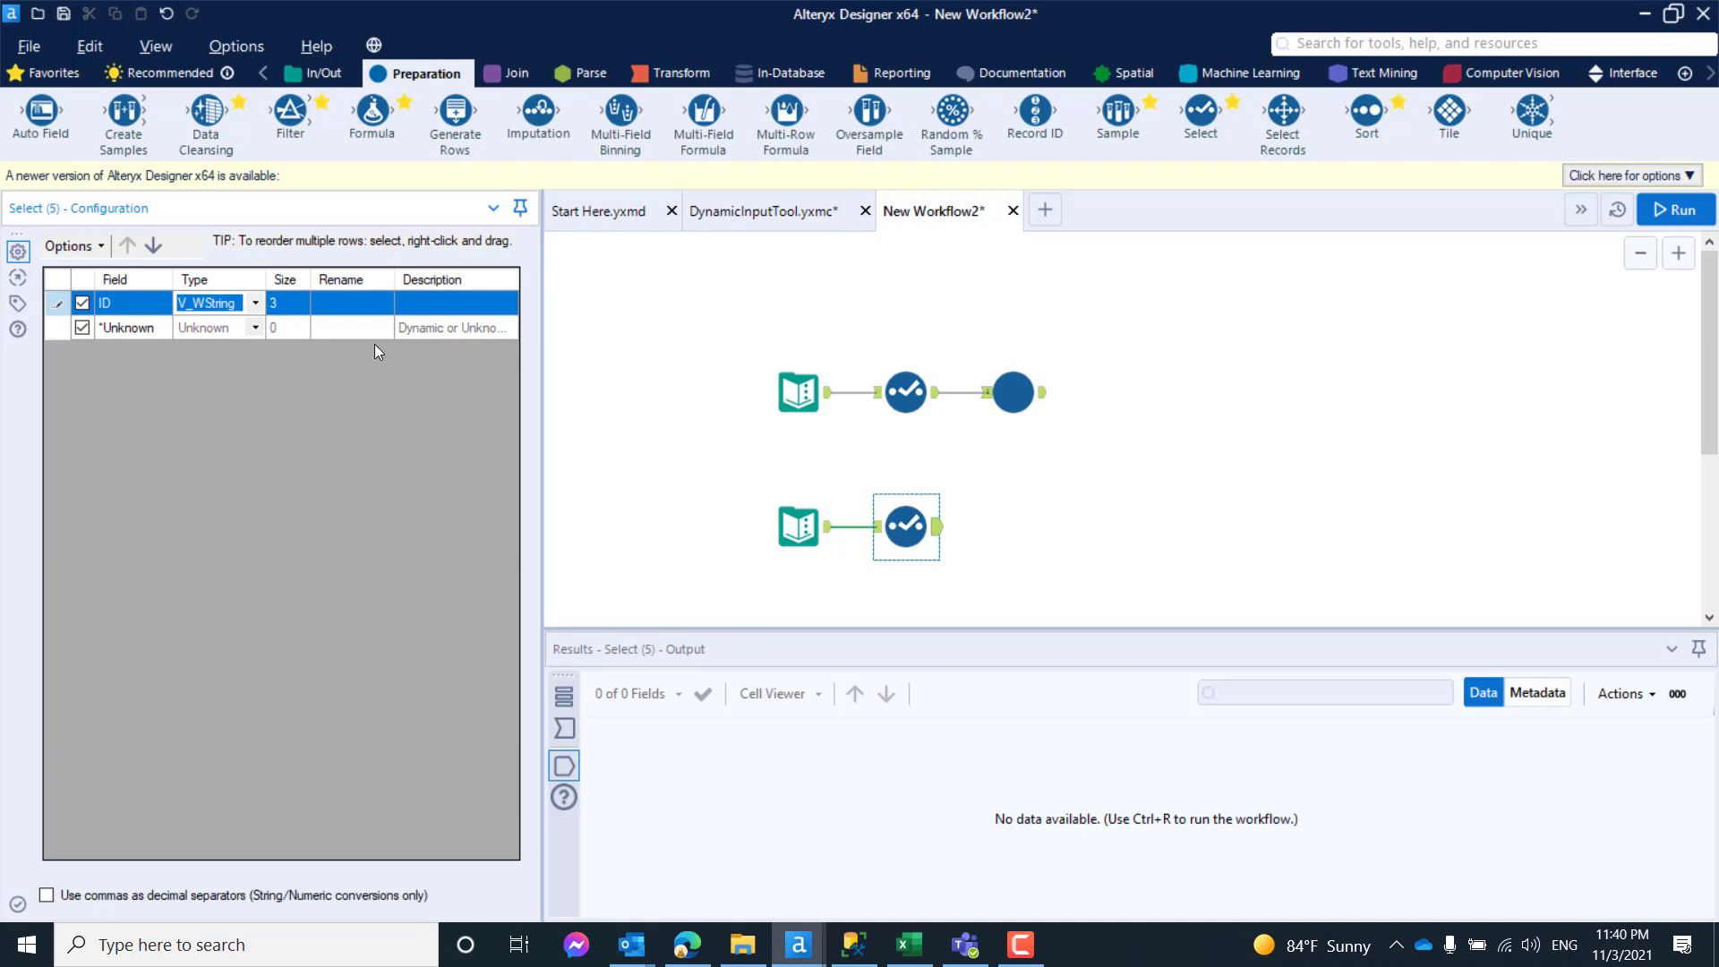
click(1074, 499)
- Add a Summarize tool after the copied Select tool and have it concatenate the ID field
click(686, 70)
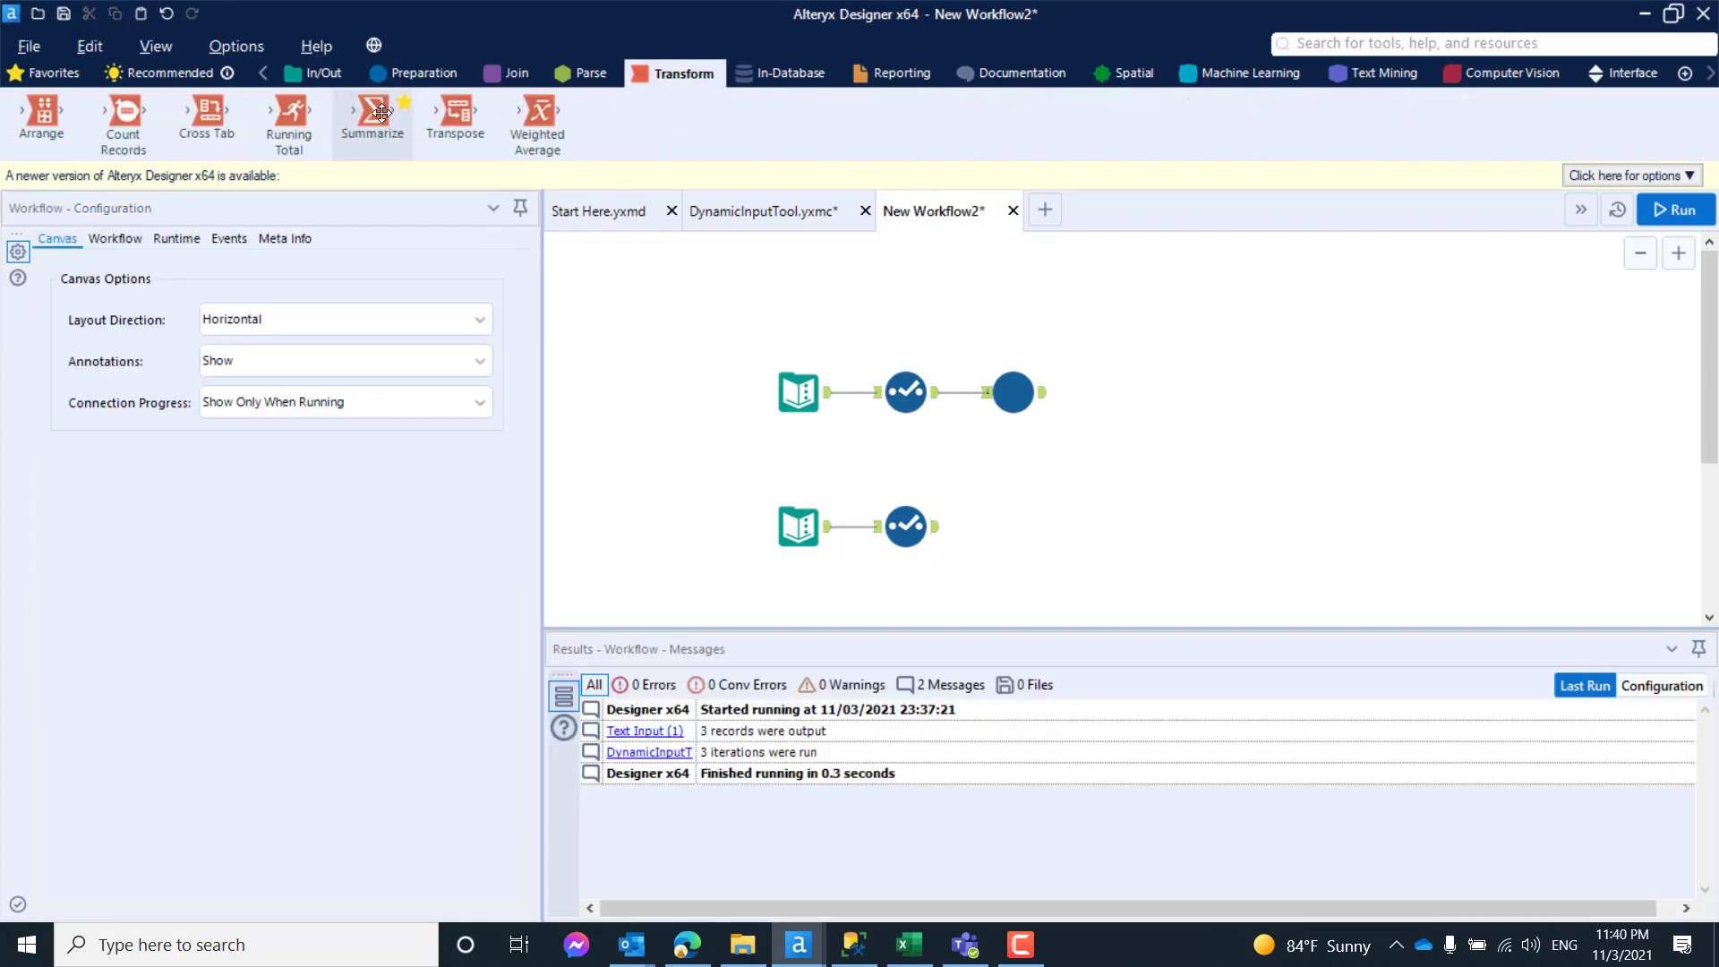
drag(371, 111, 1041, 527)
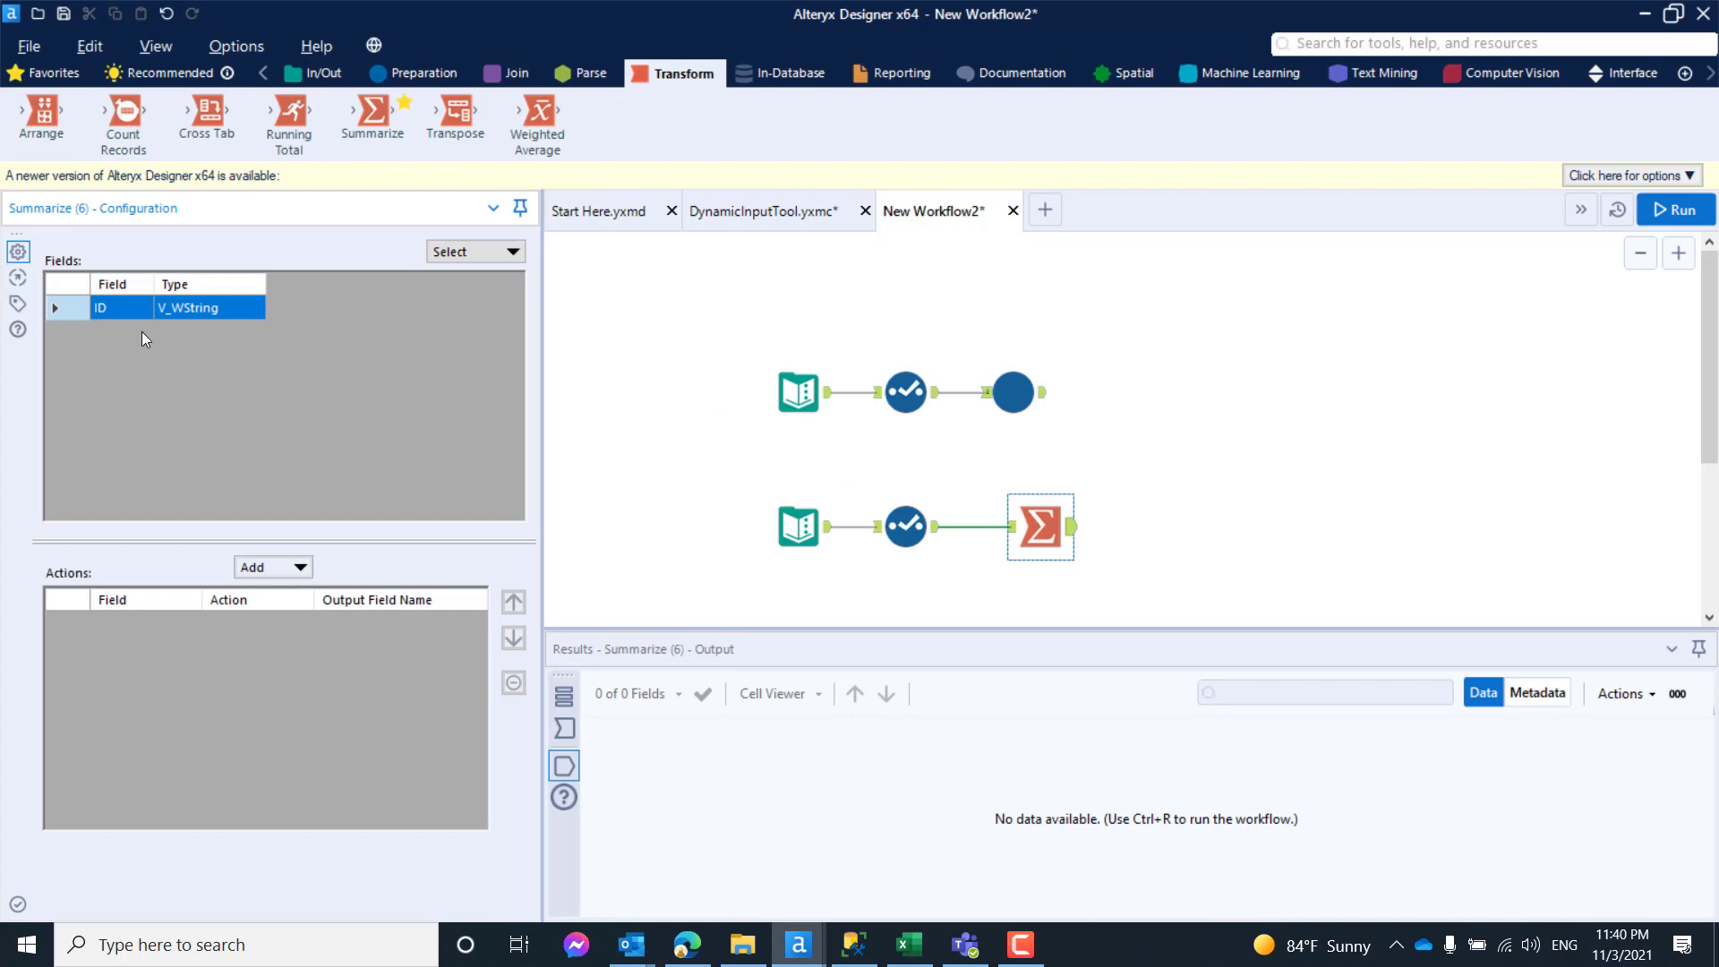
click(289, 566)
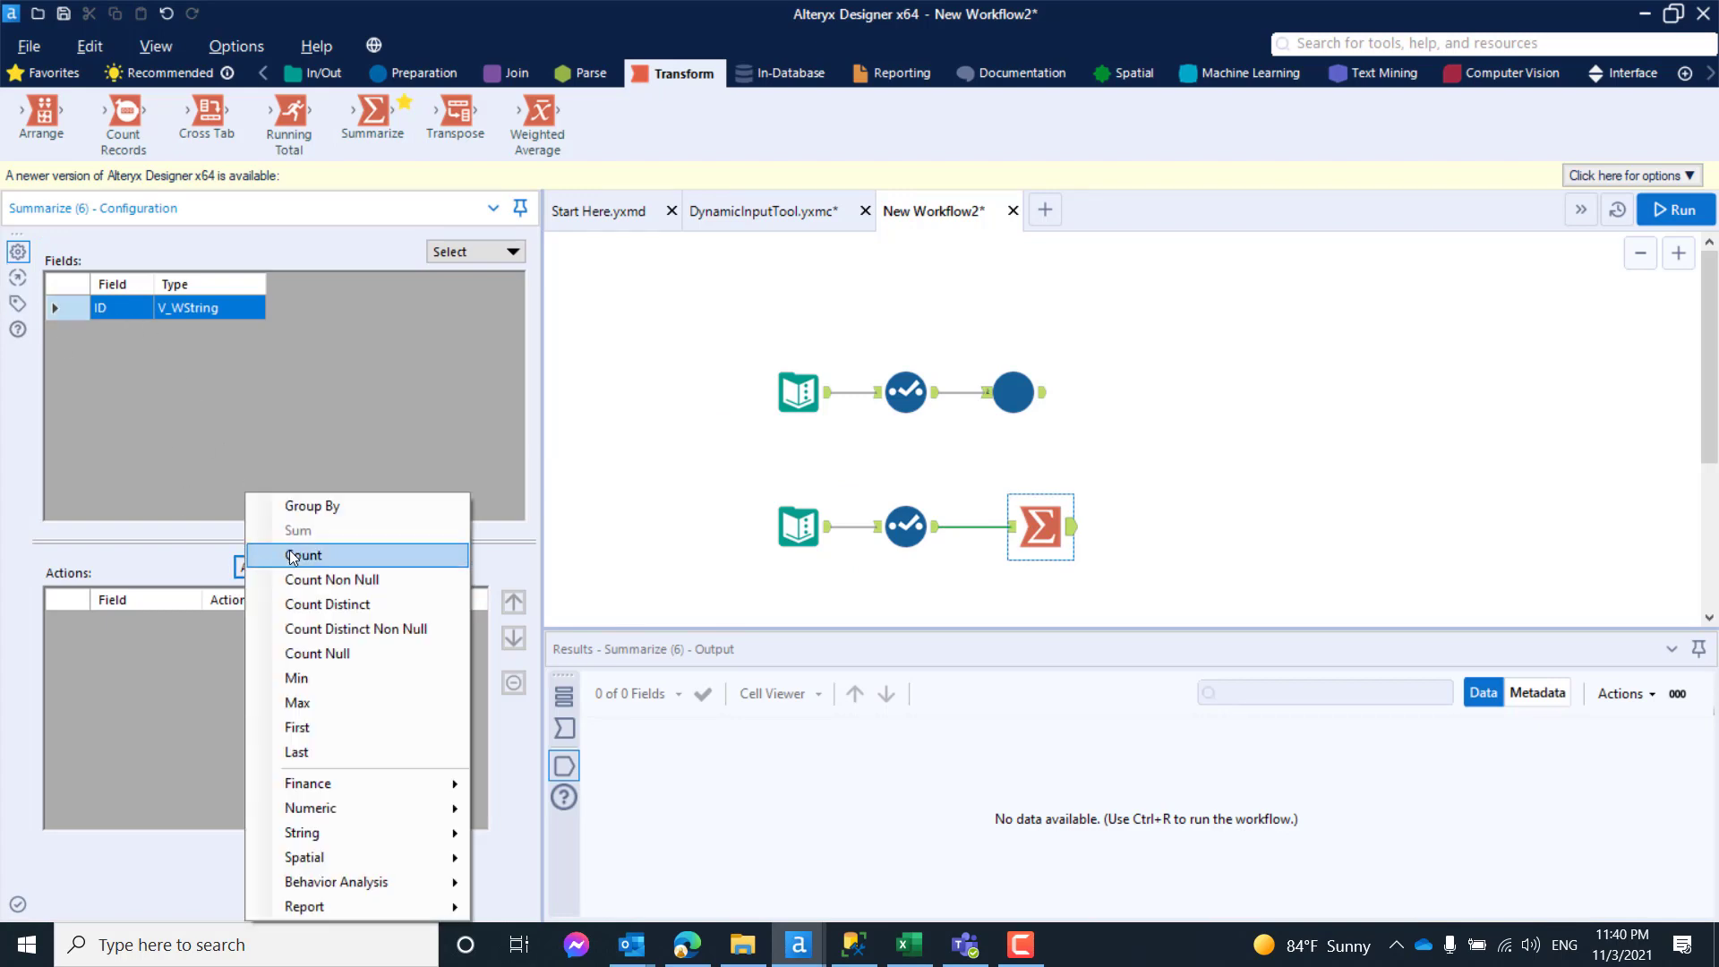
mouse_move(371, 829)
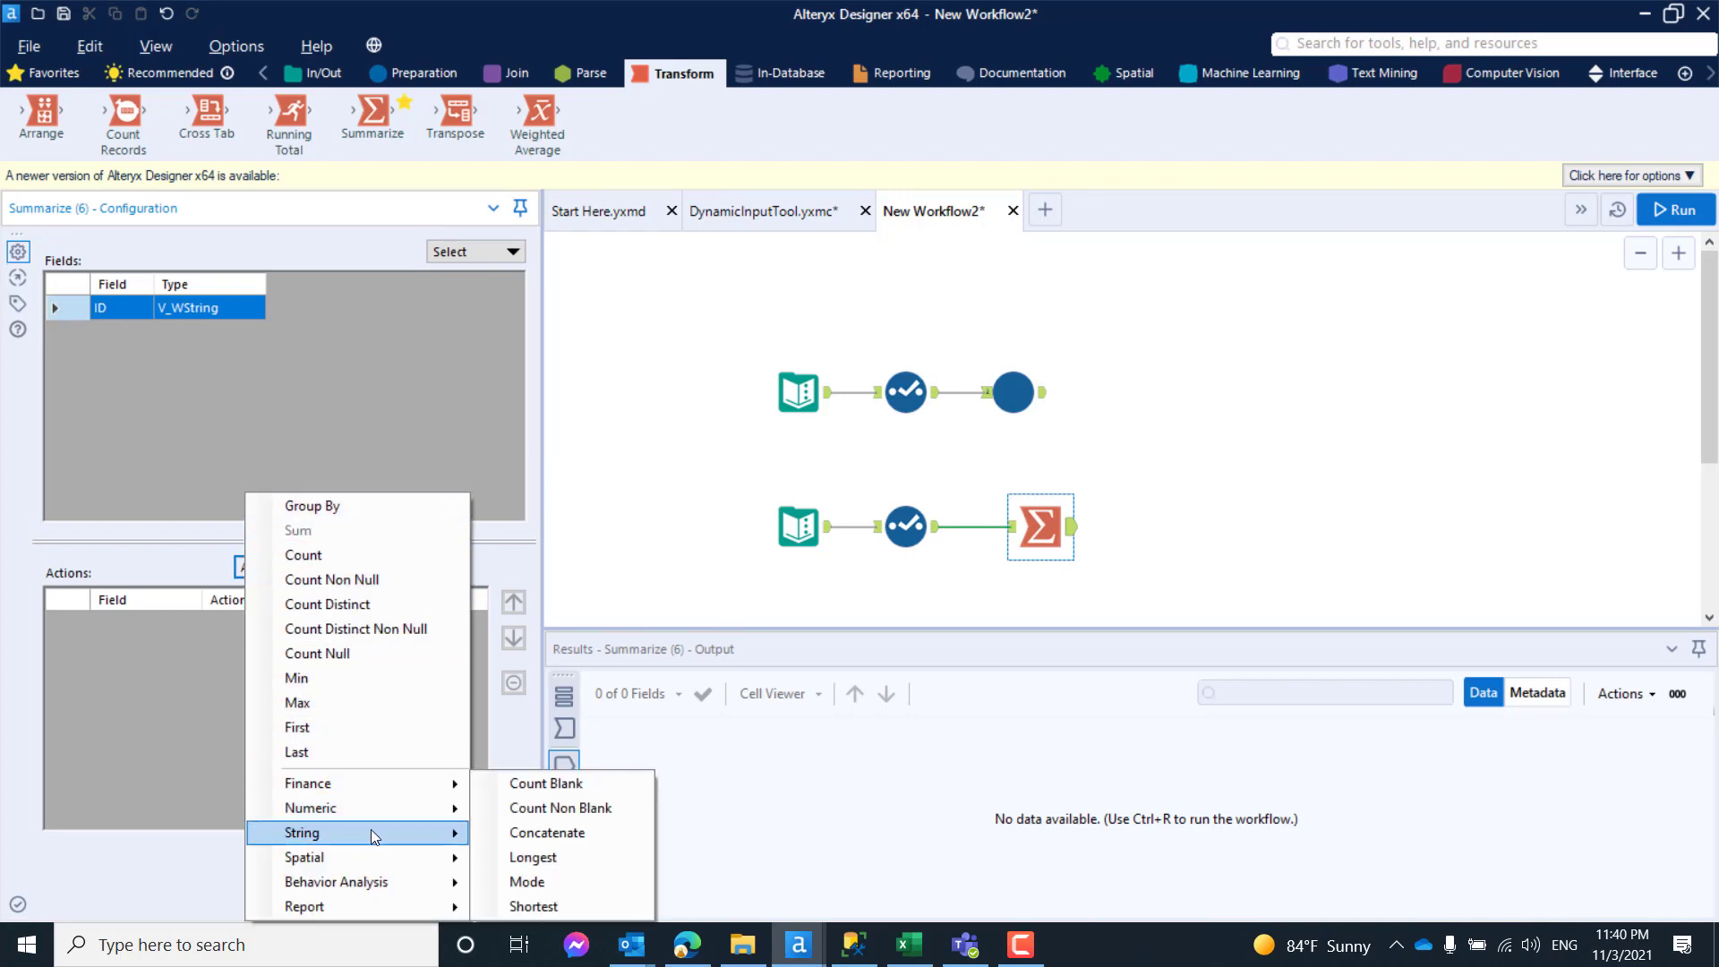
click(569, 833)
click(684, 523)
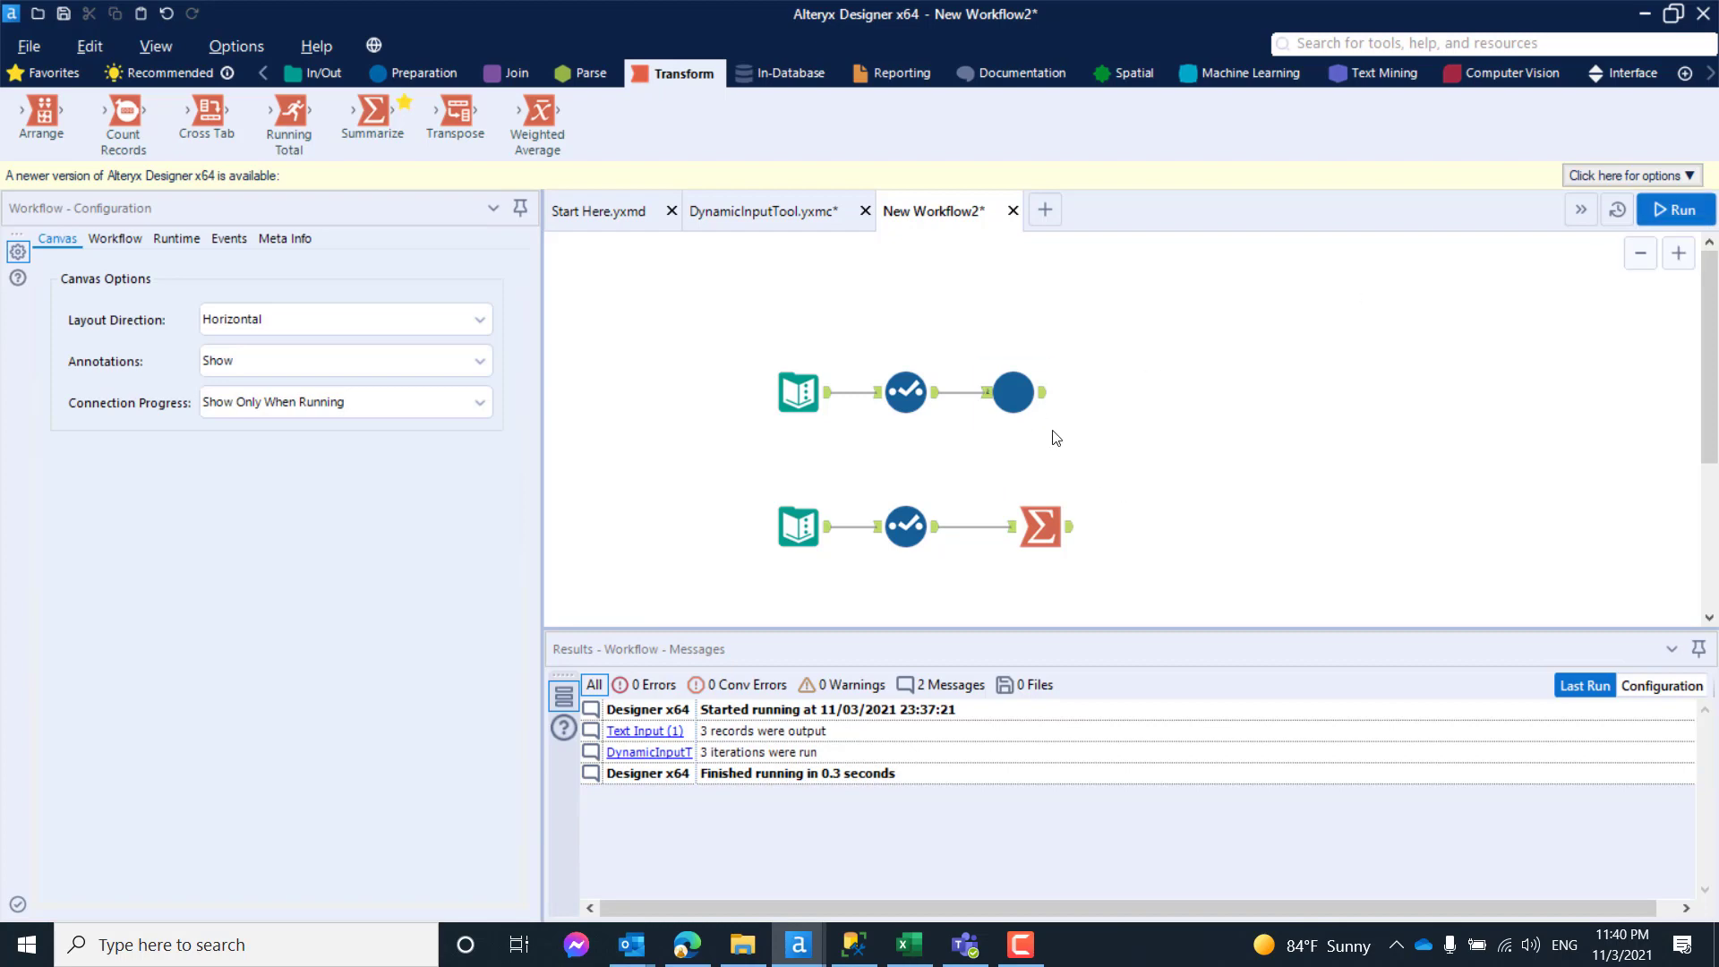
- Run the workflow and examine the Summarize tool's concatenated ID output
click(1664, 217)
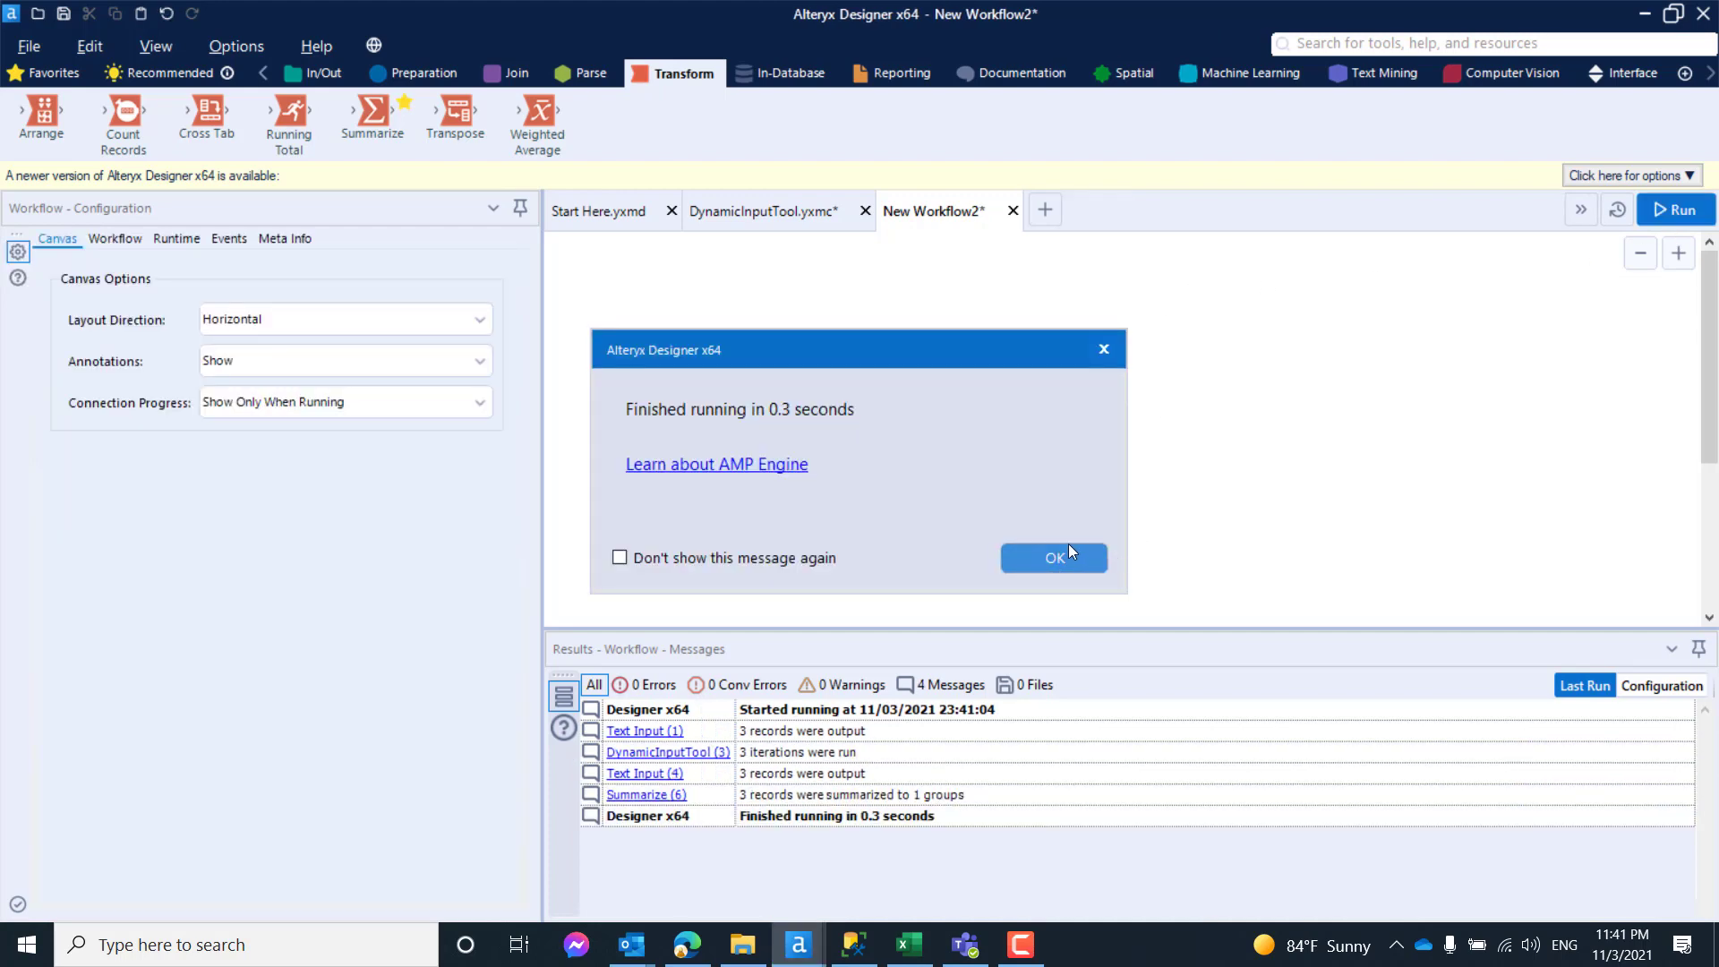
click(1069, 550)
click(1072, 535)
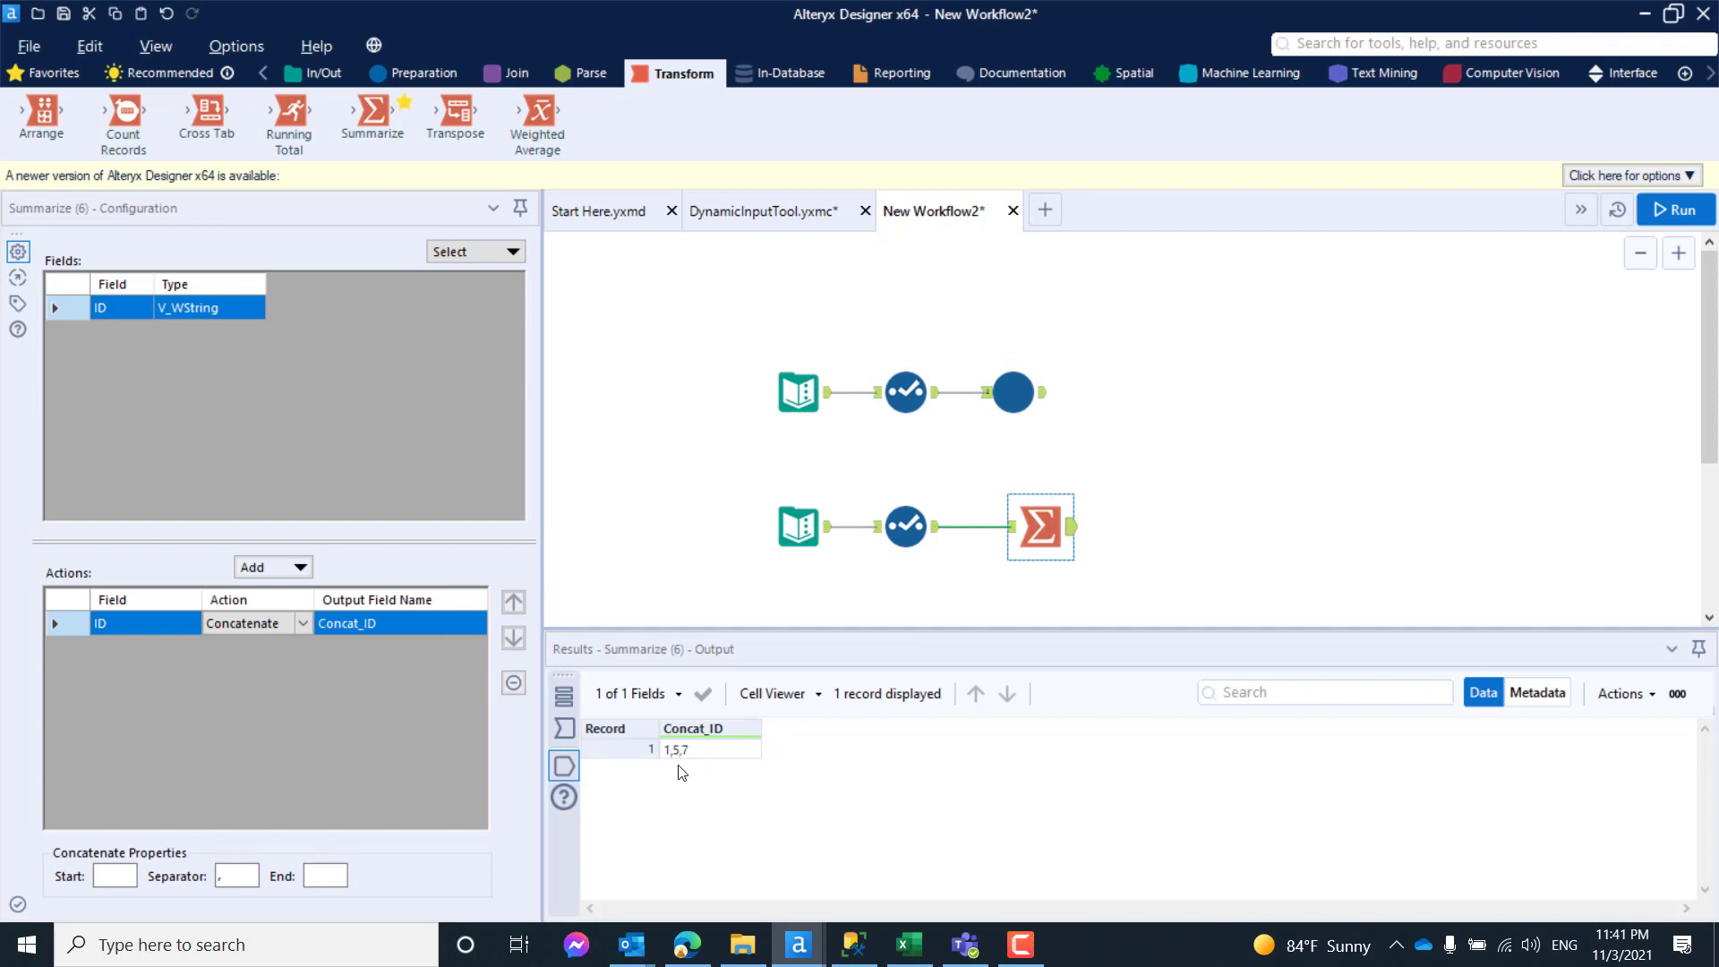
click(1321, 506)
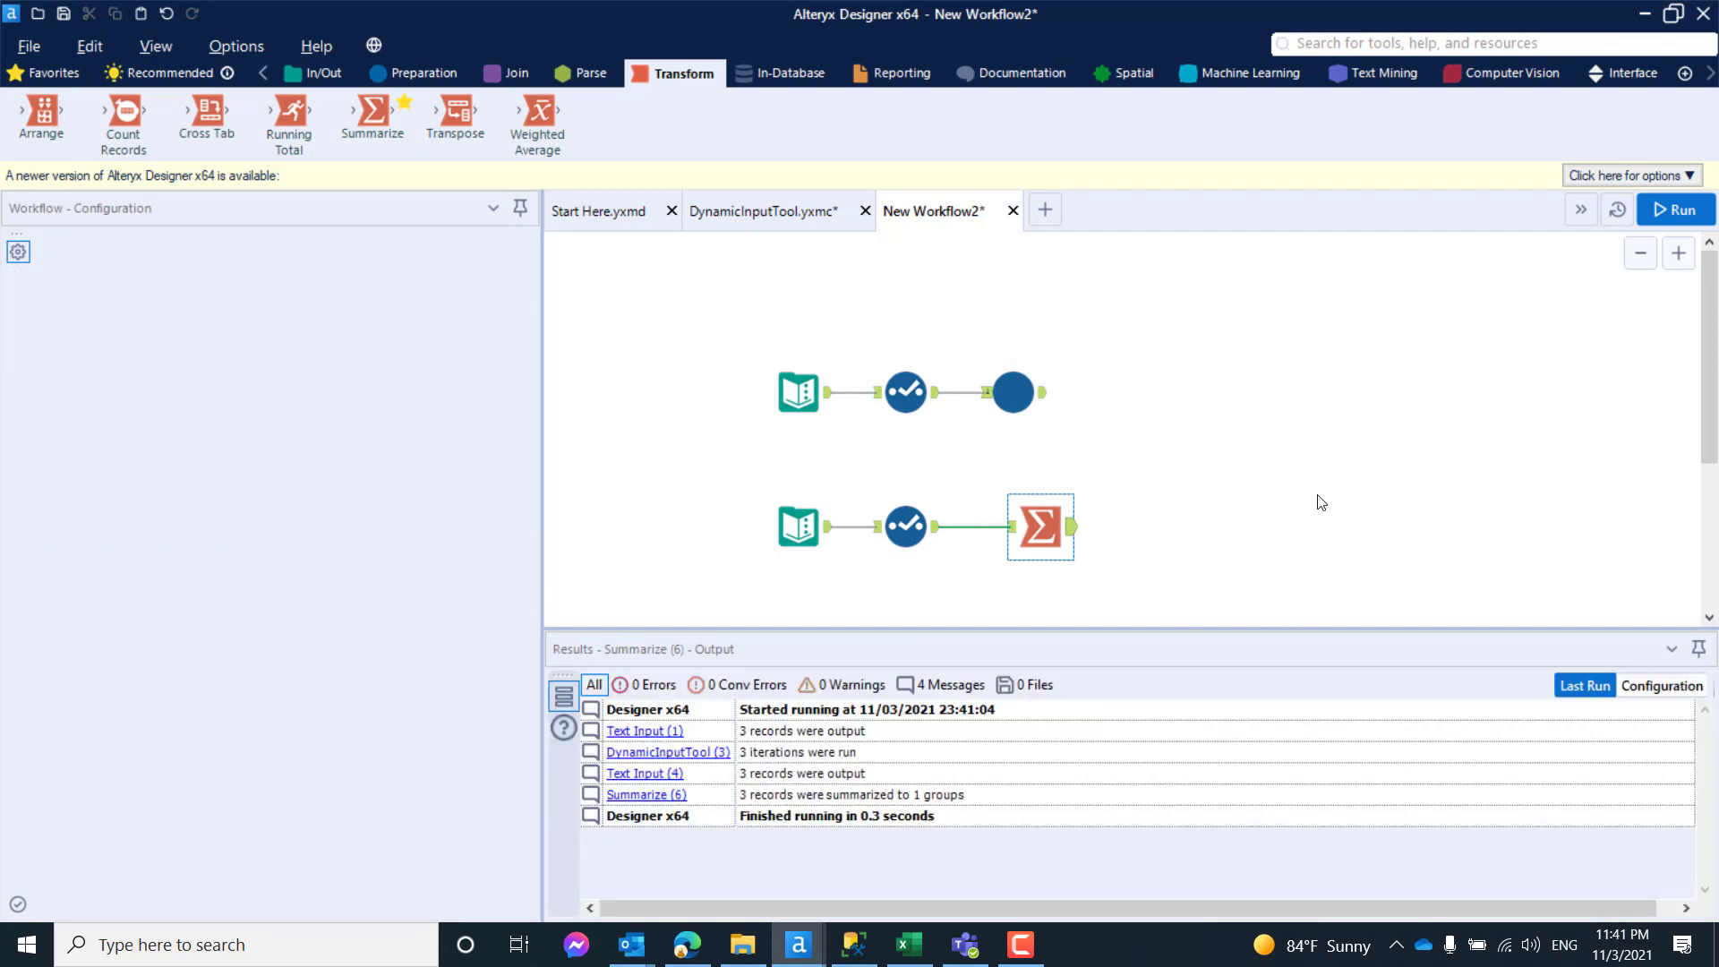
- Insert a second DynamicInputTool macro on the canvas and connect it to the Summarize tool's output
right_click(1178, 530)
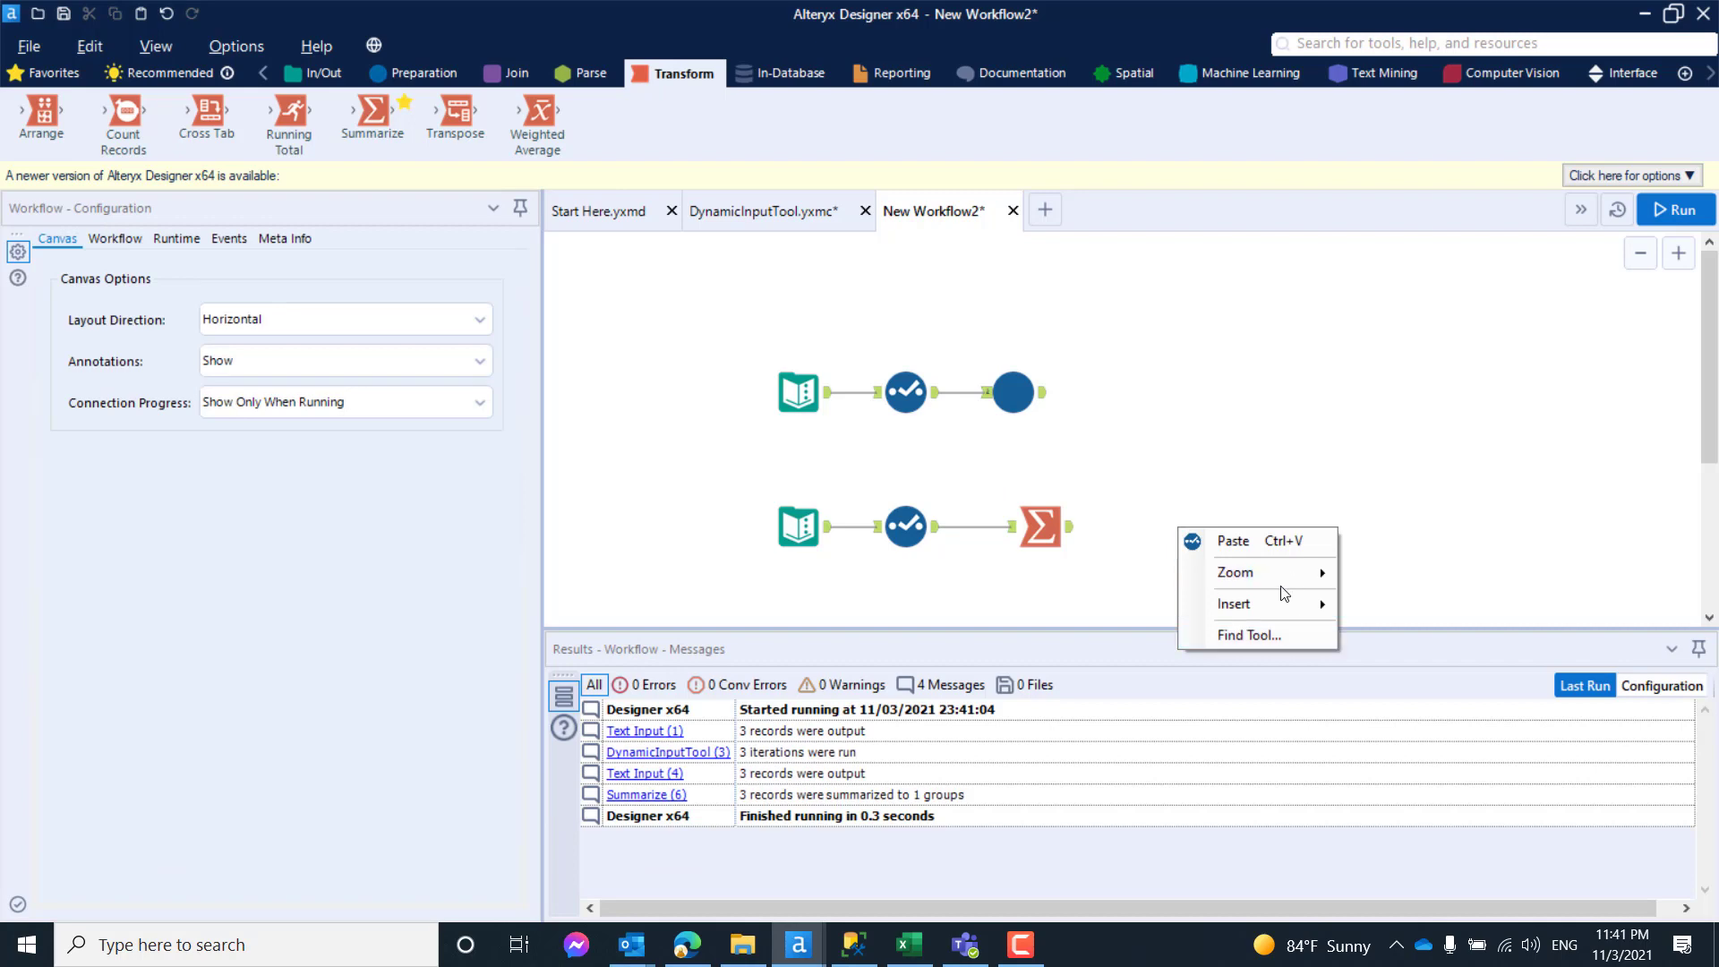
mouse_move(1287, 609)
mouse_move(1432, 905)
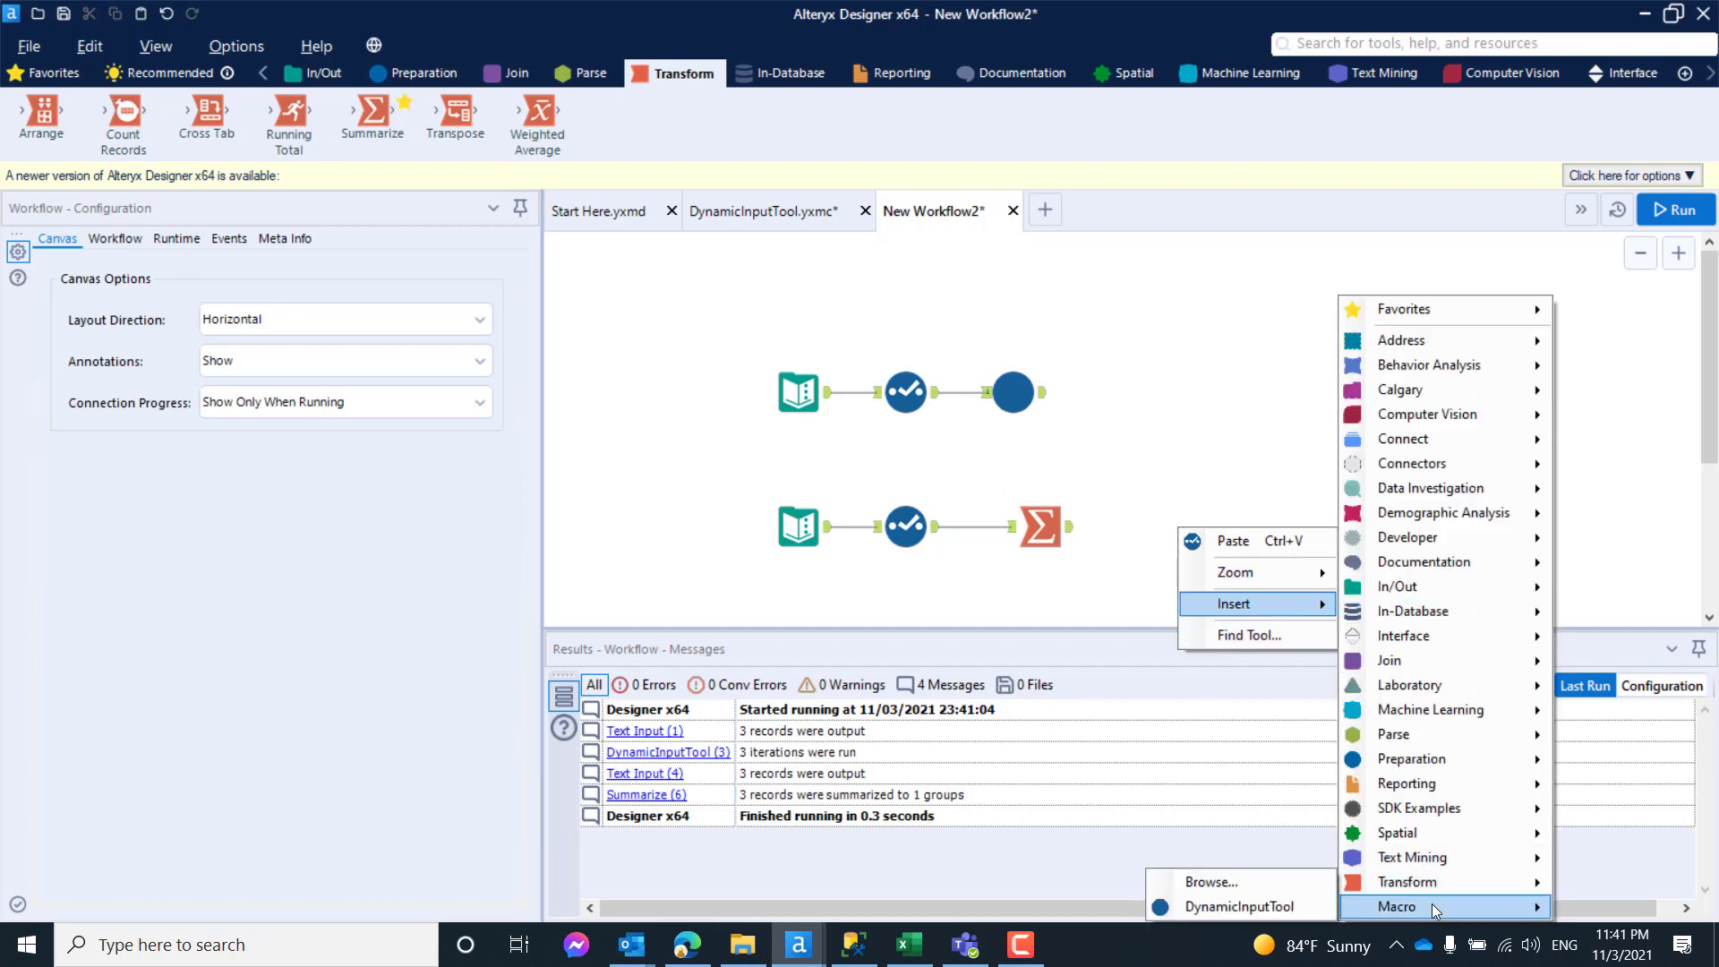
click(1264, 908)
drag(1214, 544, 1175, 516)
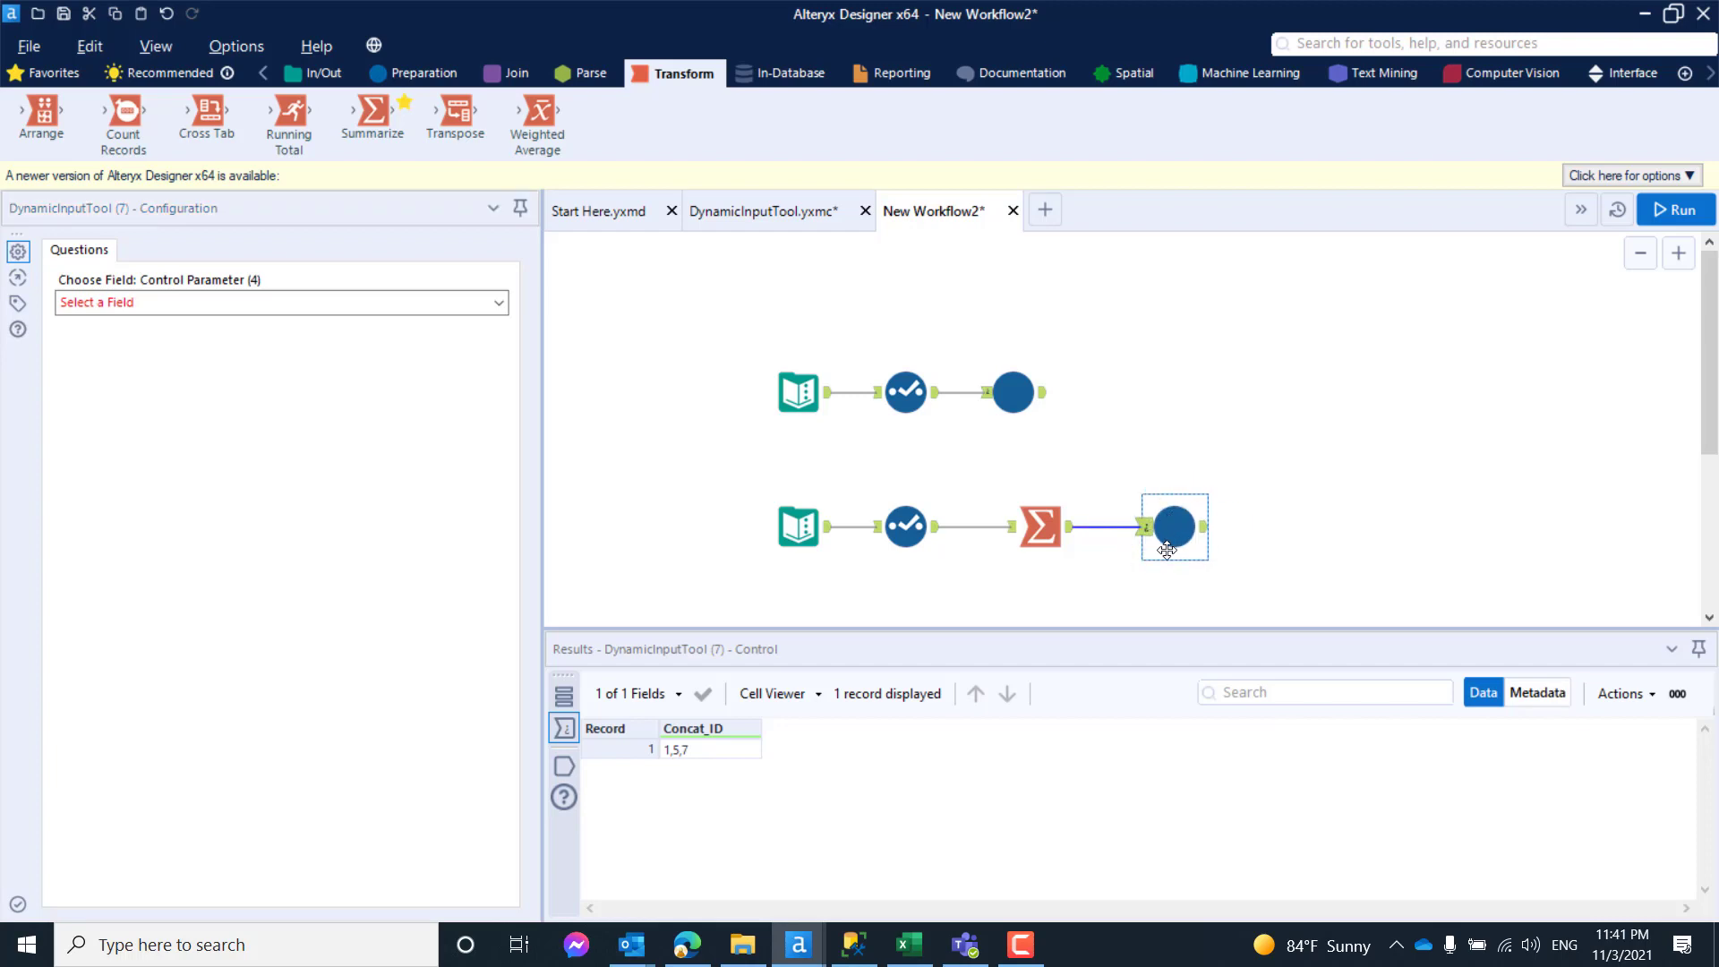
click(1262, 448)
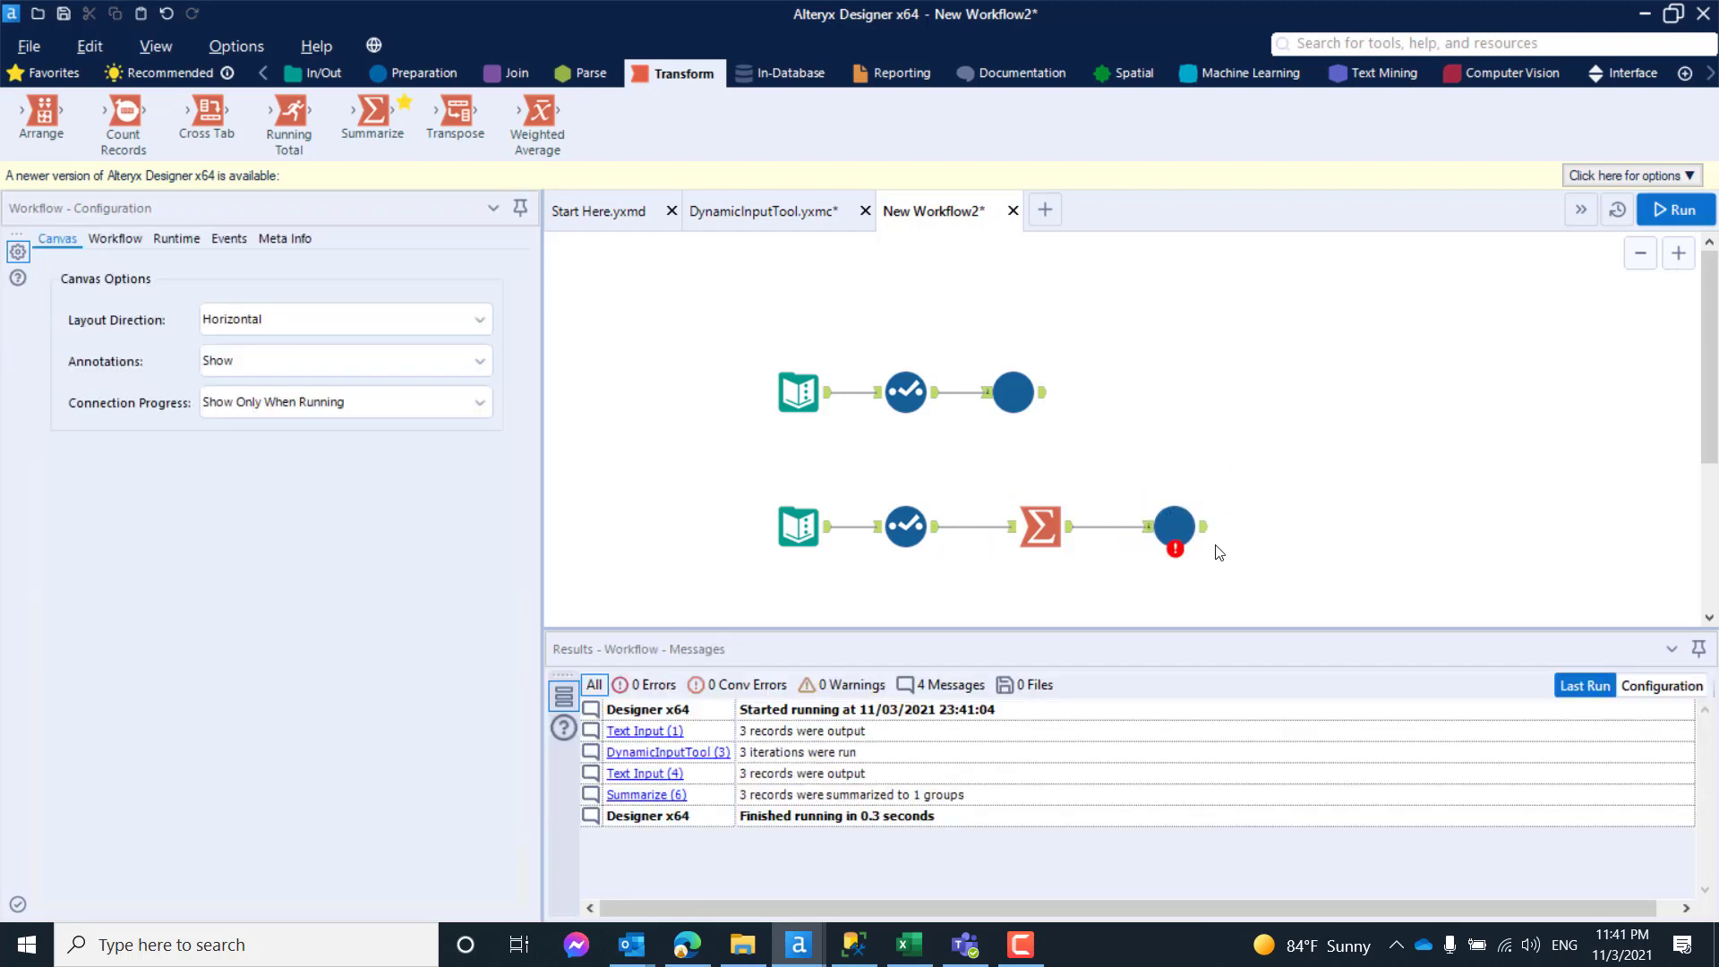
- Choose Concat_ID as the control parameter field of the second DynamicInputTool macro
click(1174, 525)
click(285, 305)
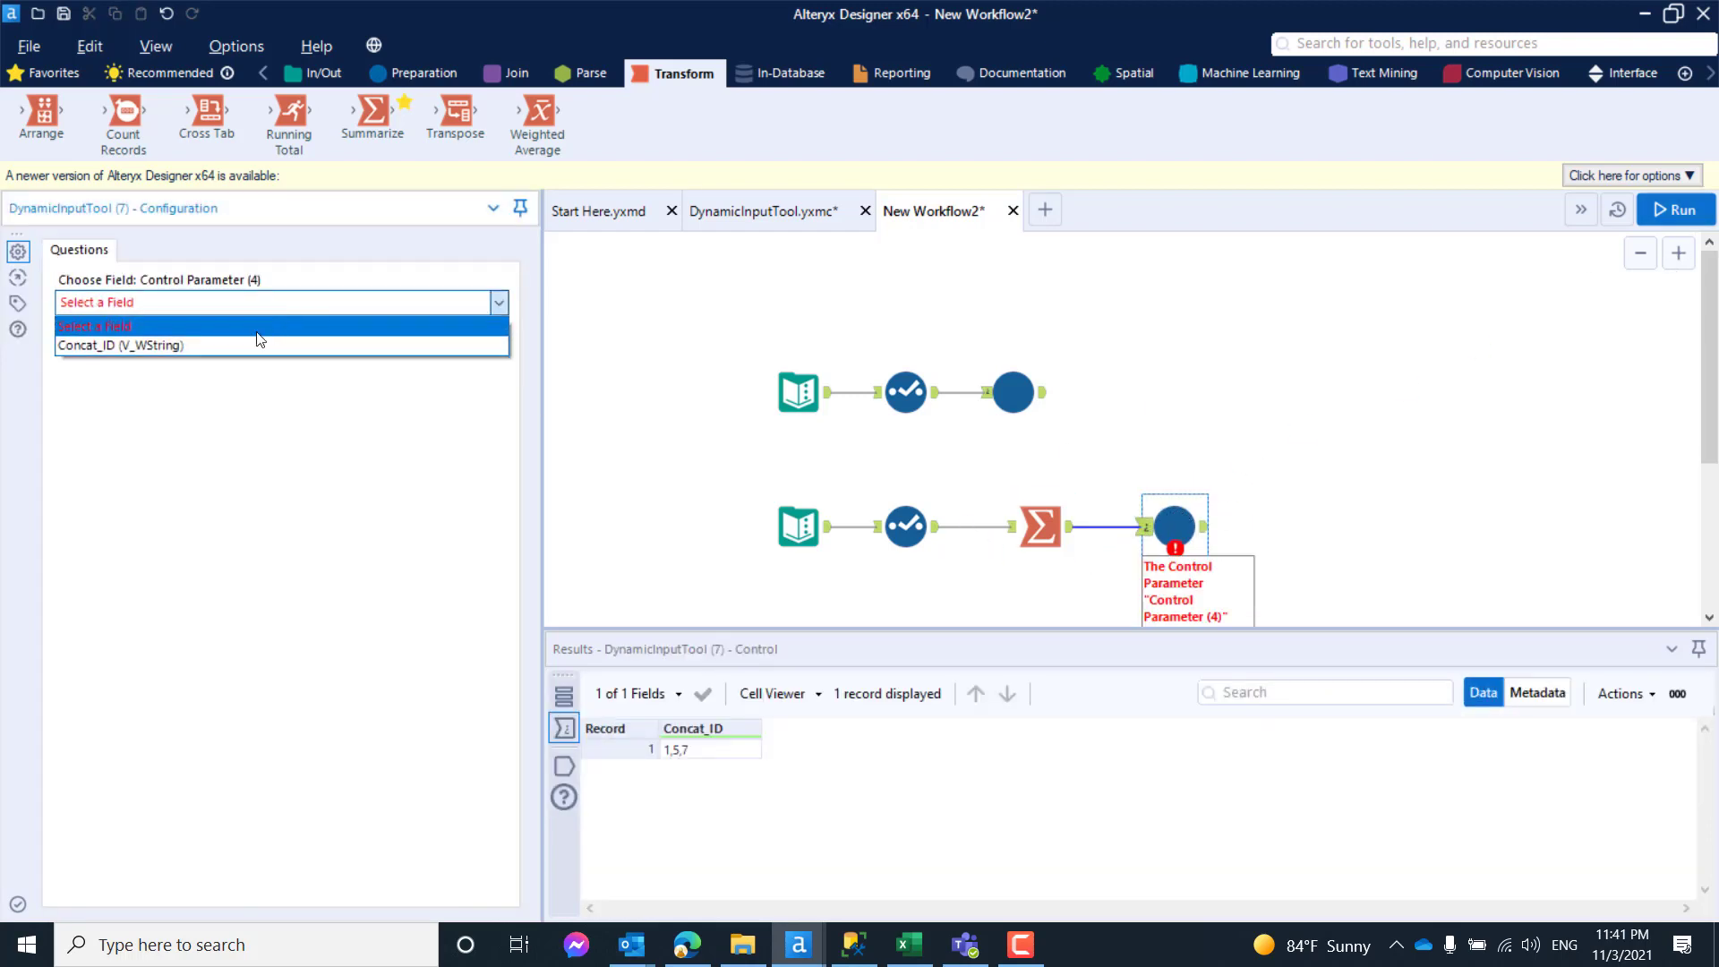
click(231, 345)
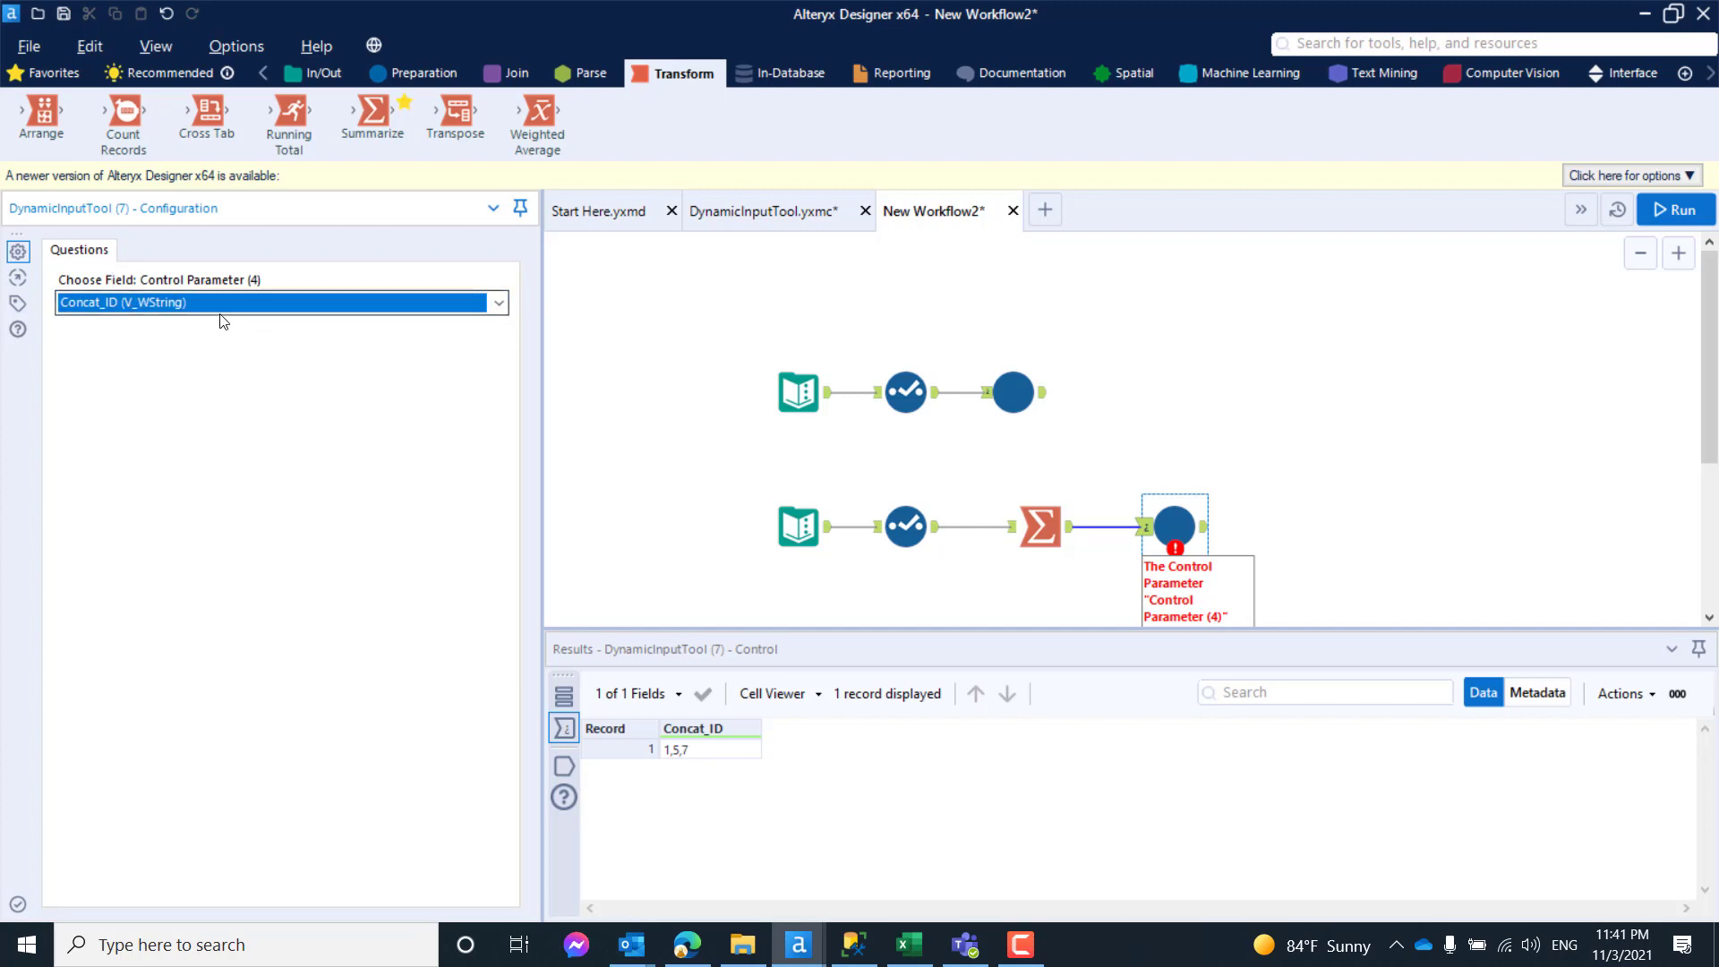
click(1375, 446)
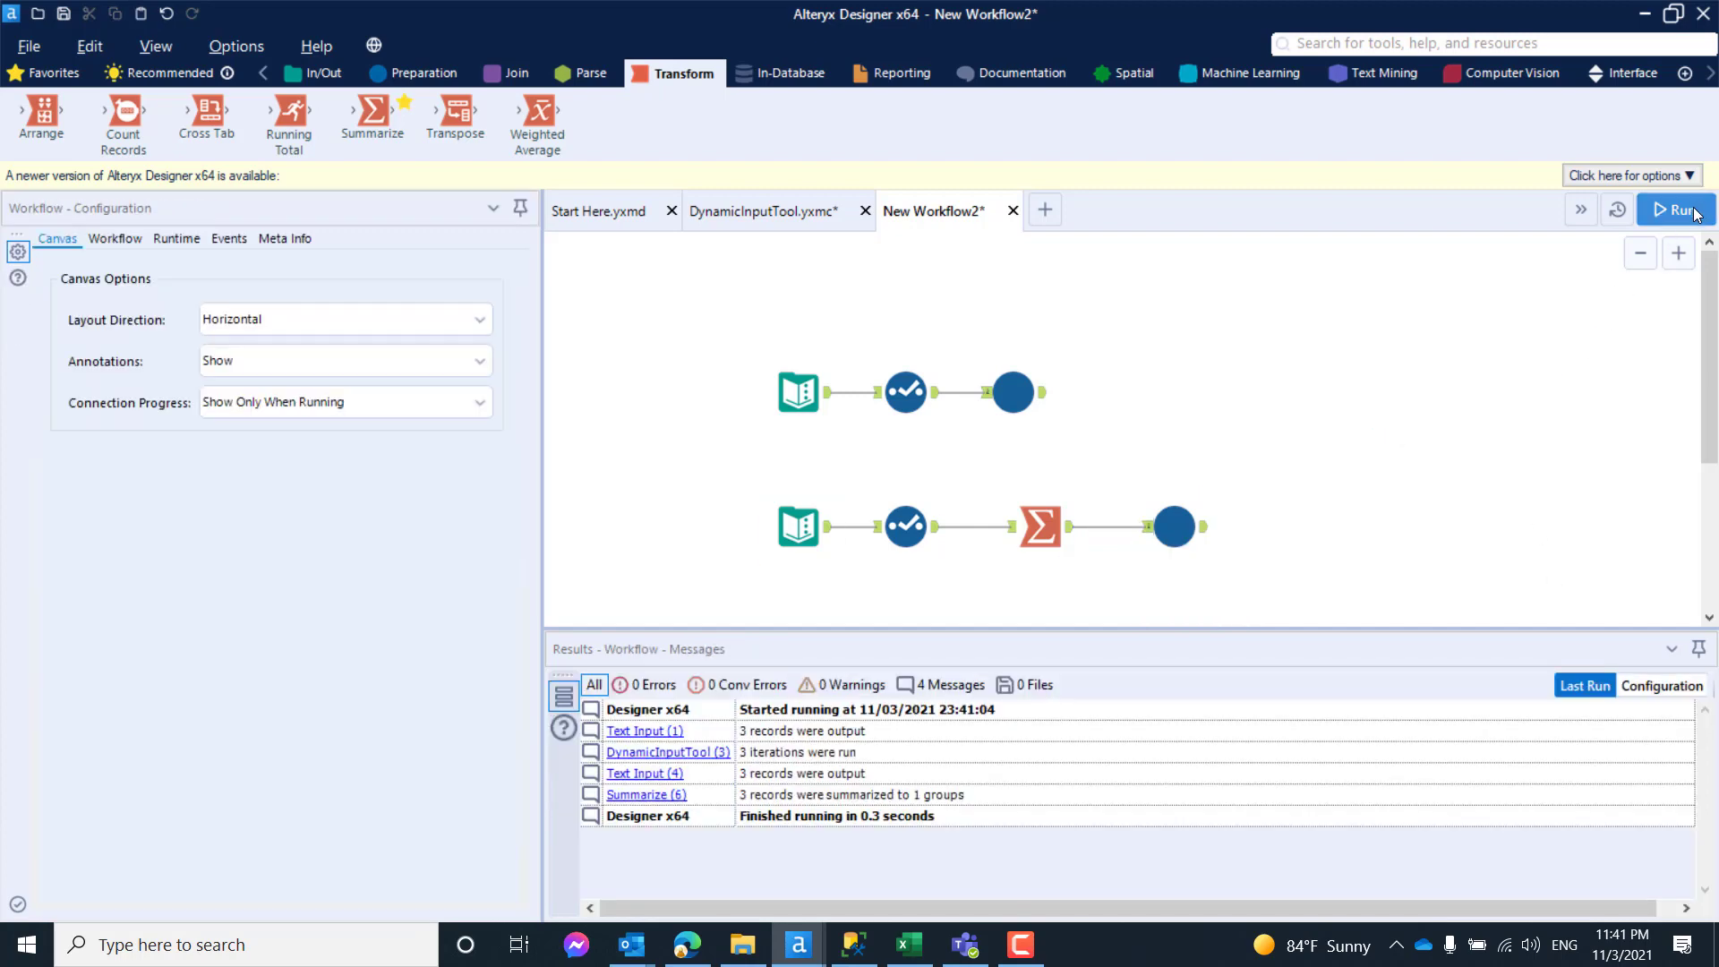
- Run the workflow, then inspect the second DynamicInputTool macro's error details and the Summarize output feeding it
key(ctrl+r)
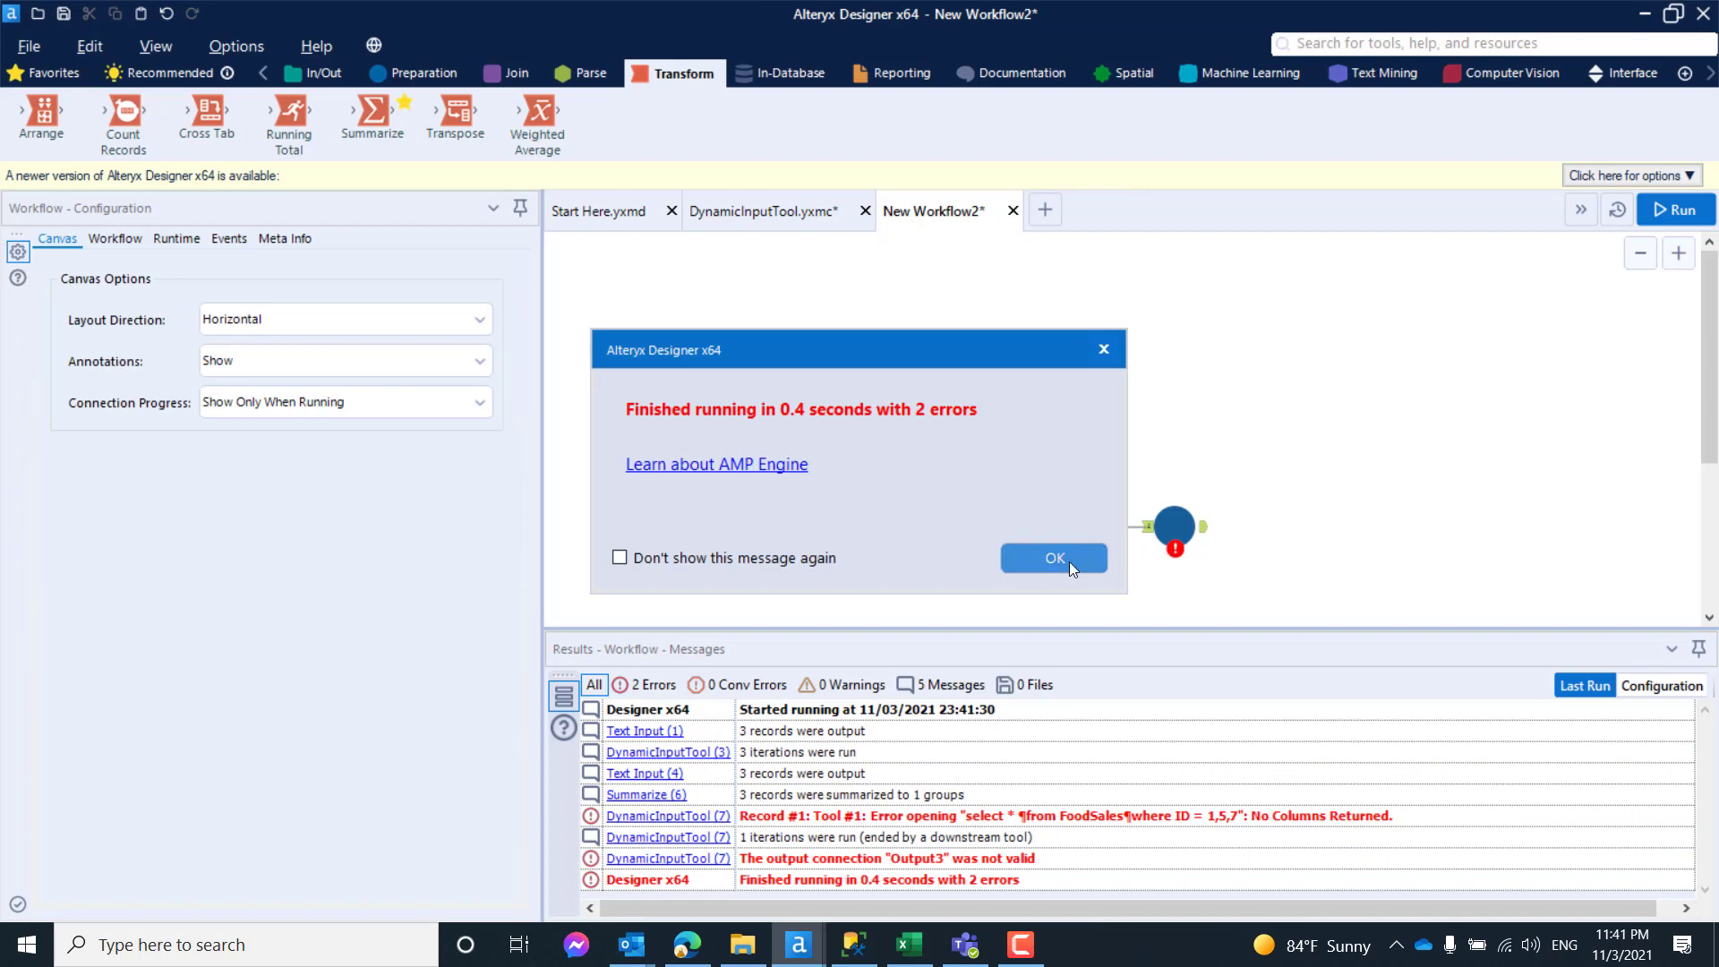
click(1066, 558)
mouse_move(1175, 544)
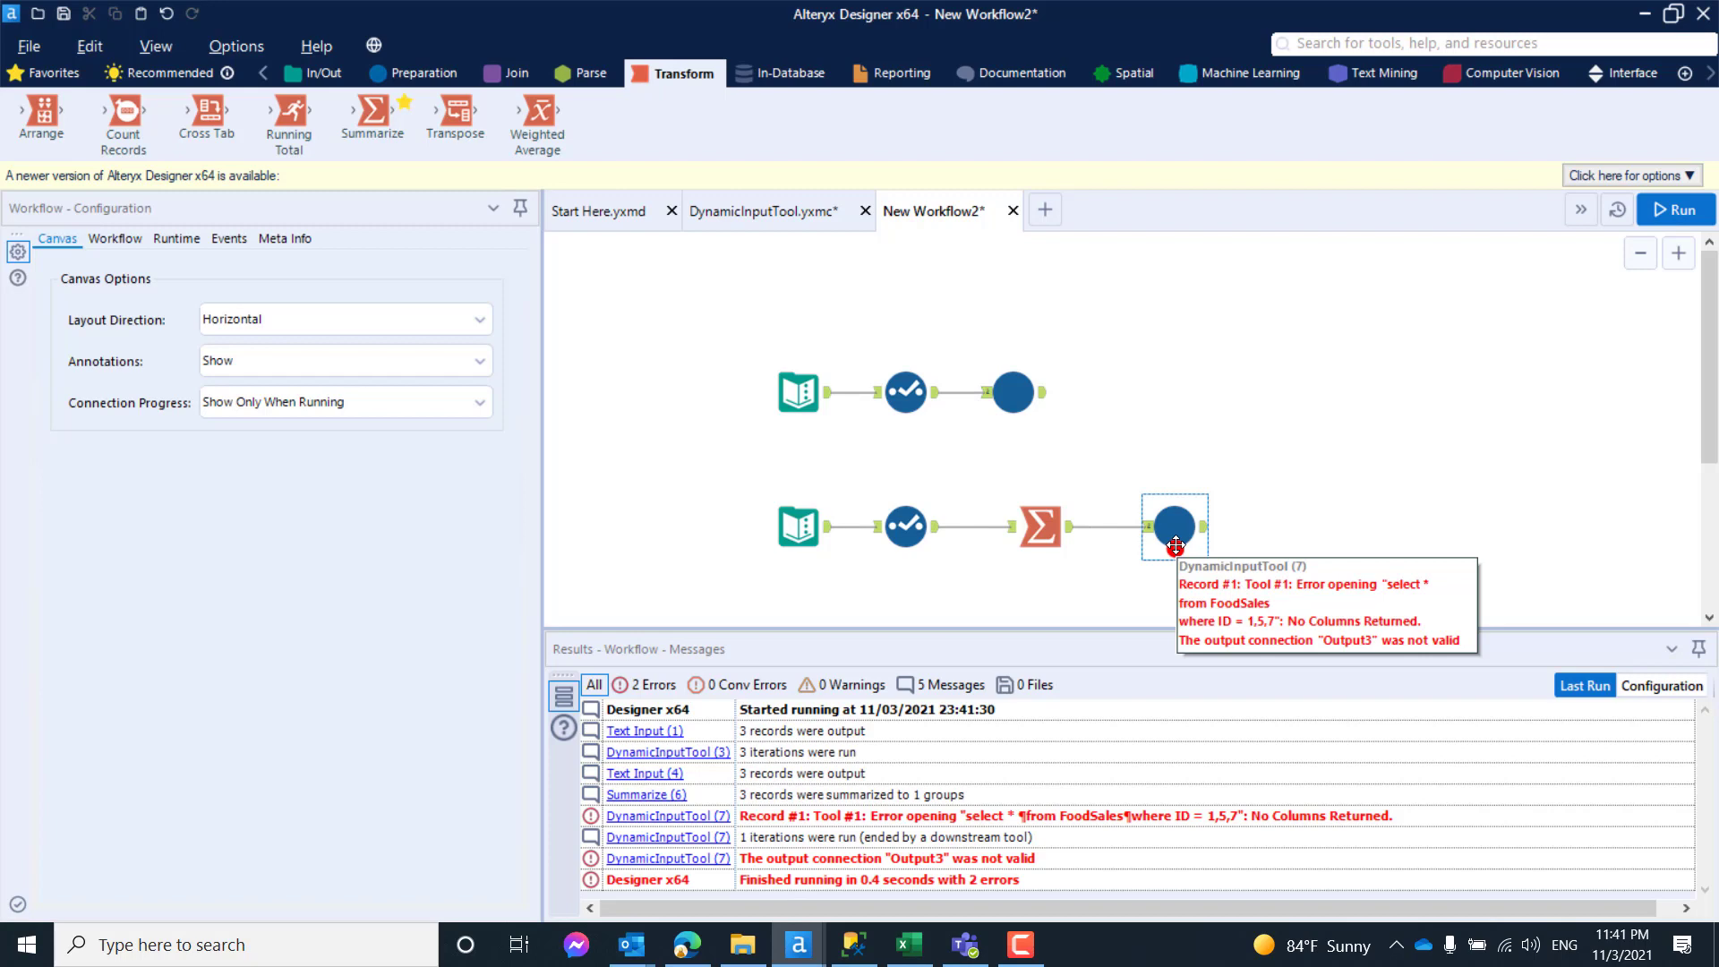
click(1056, 527)
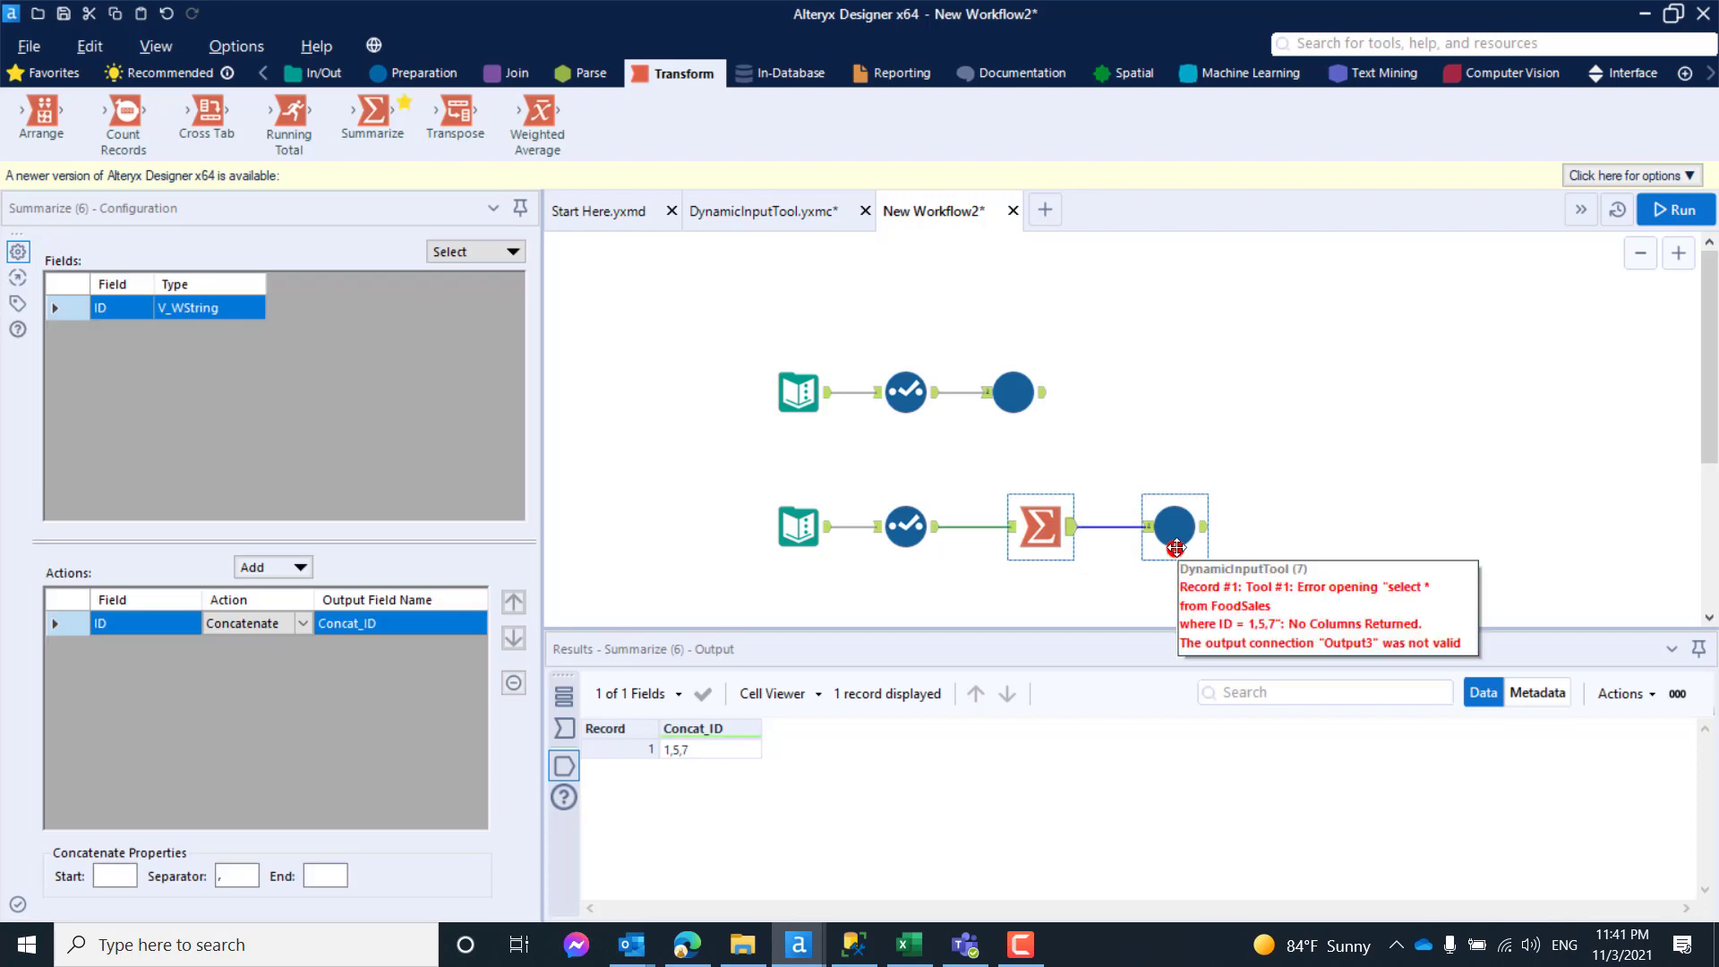
right_click(1184, 504)
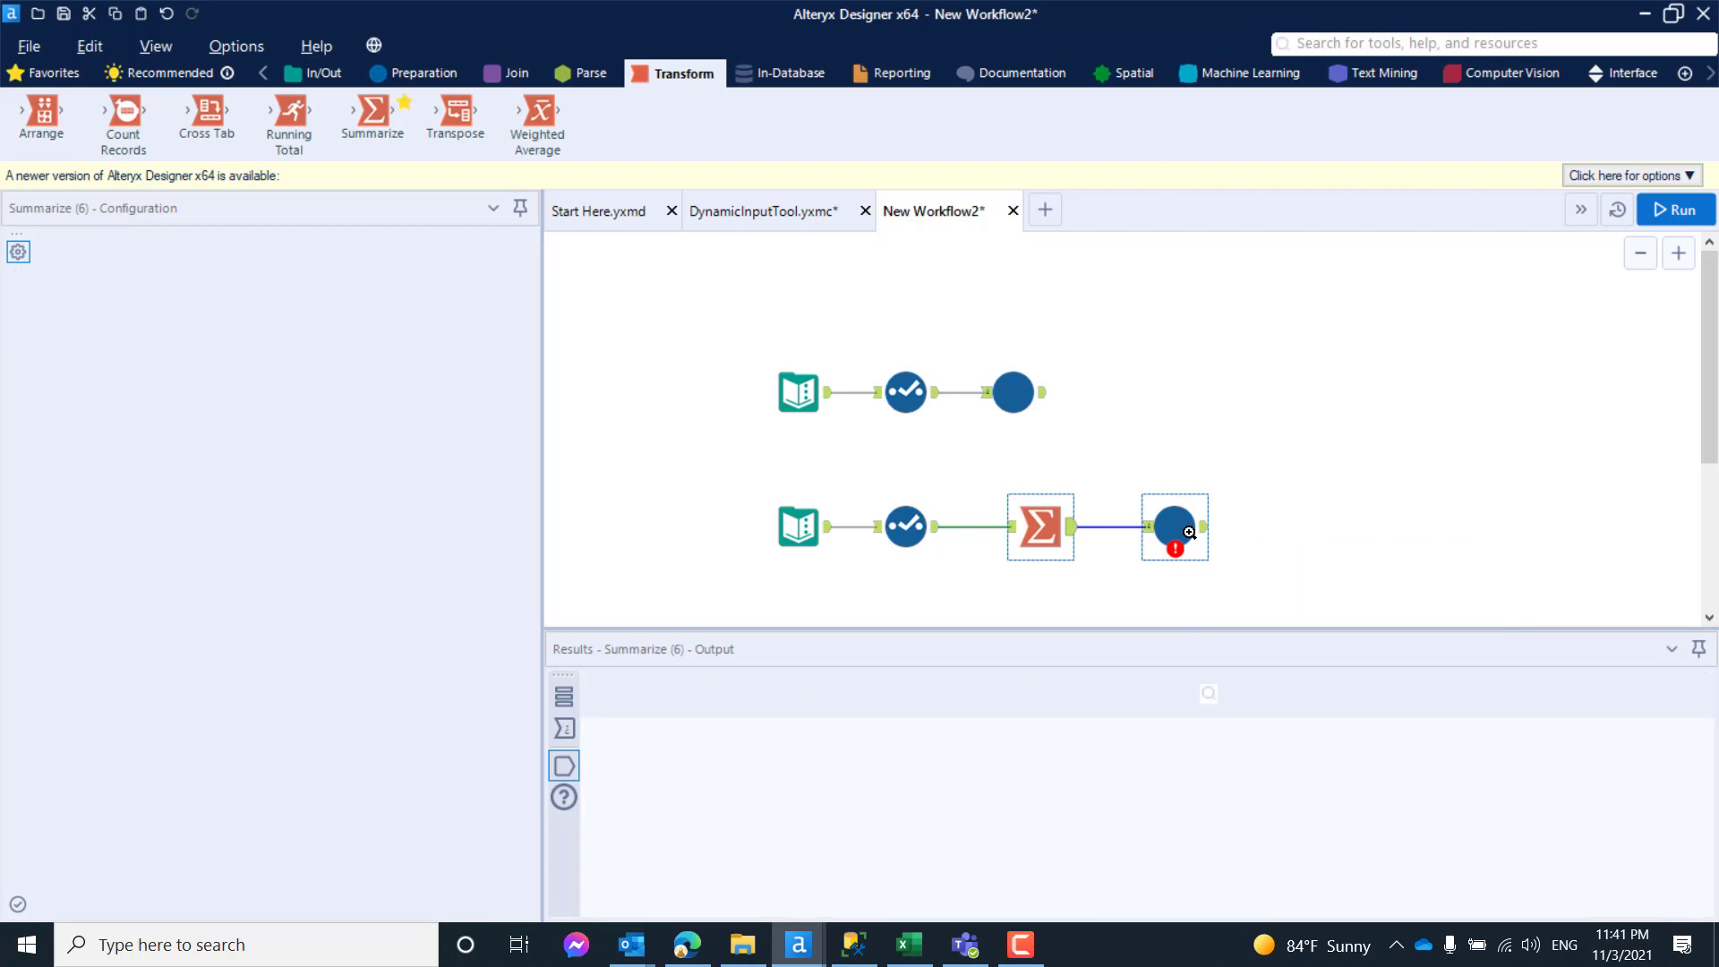
- Save the modified DynamicInputTool.yxmc macro and refresh it in New Workflow2
click(777, 219)
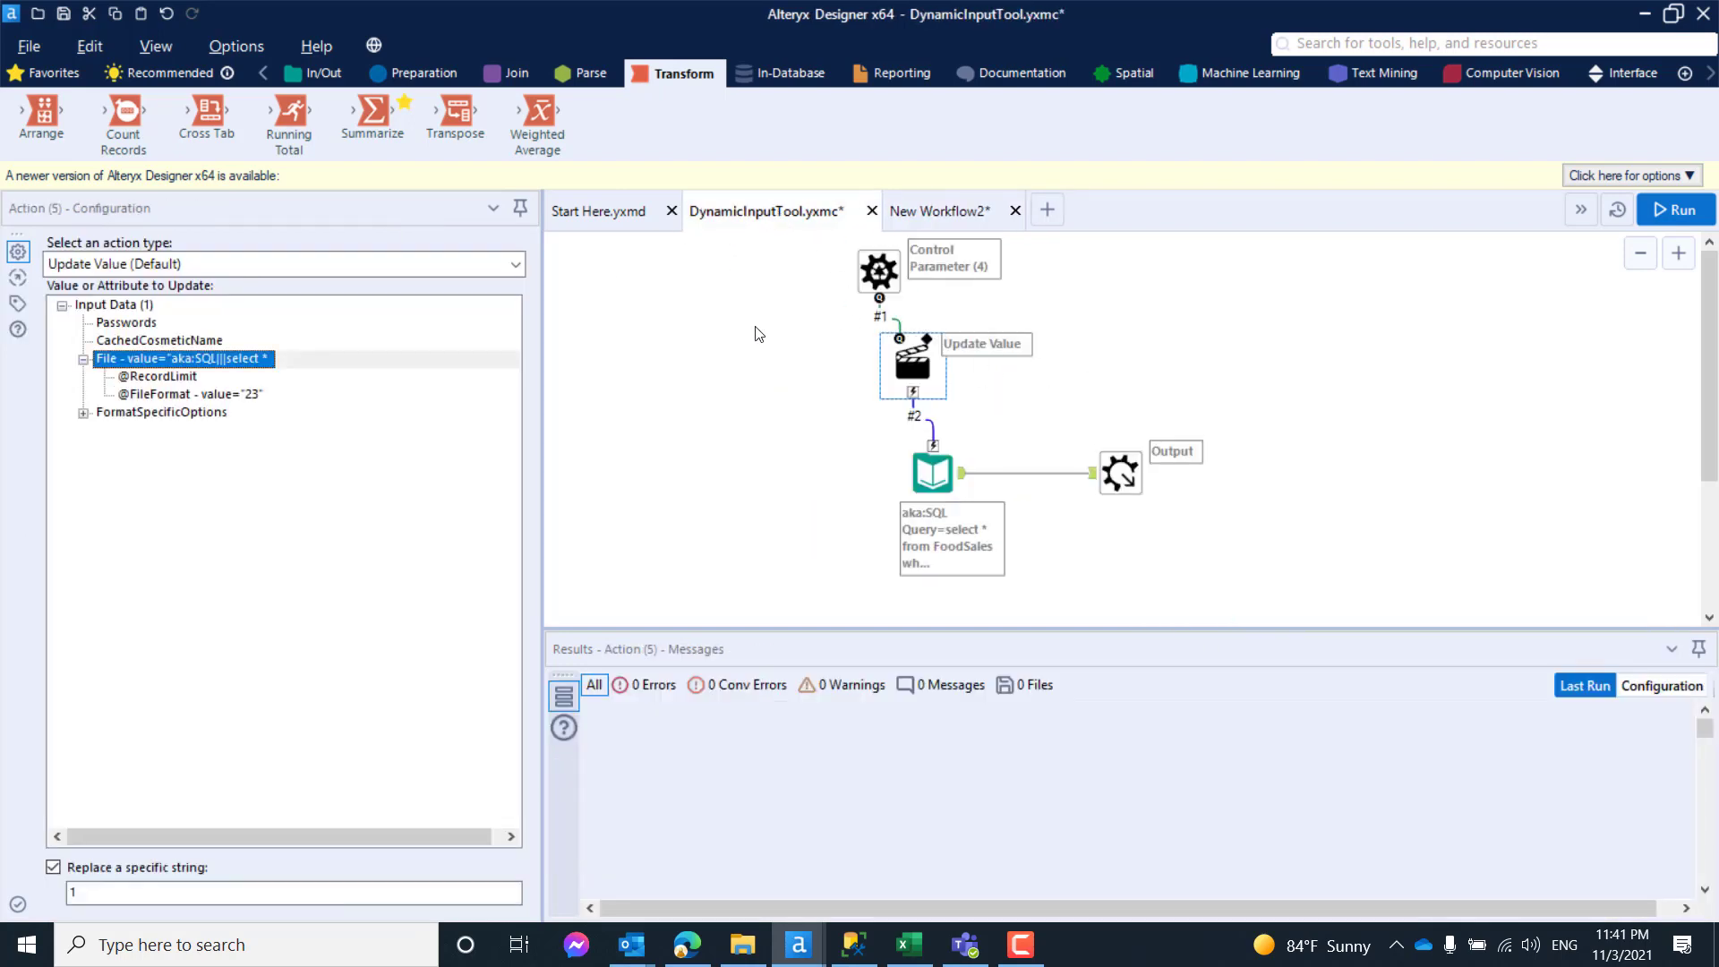
click(778, 383)
key(ctrl+r)
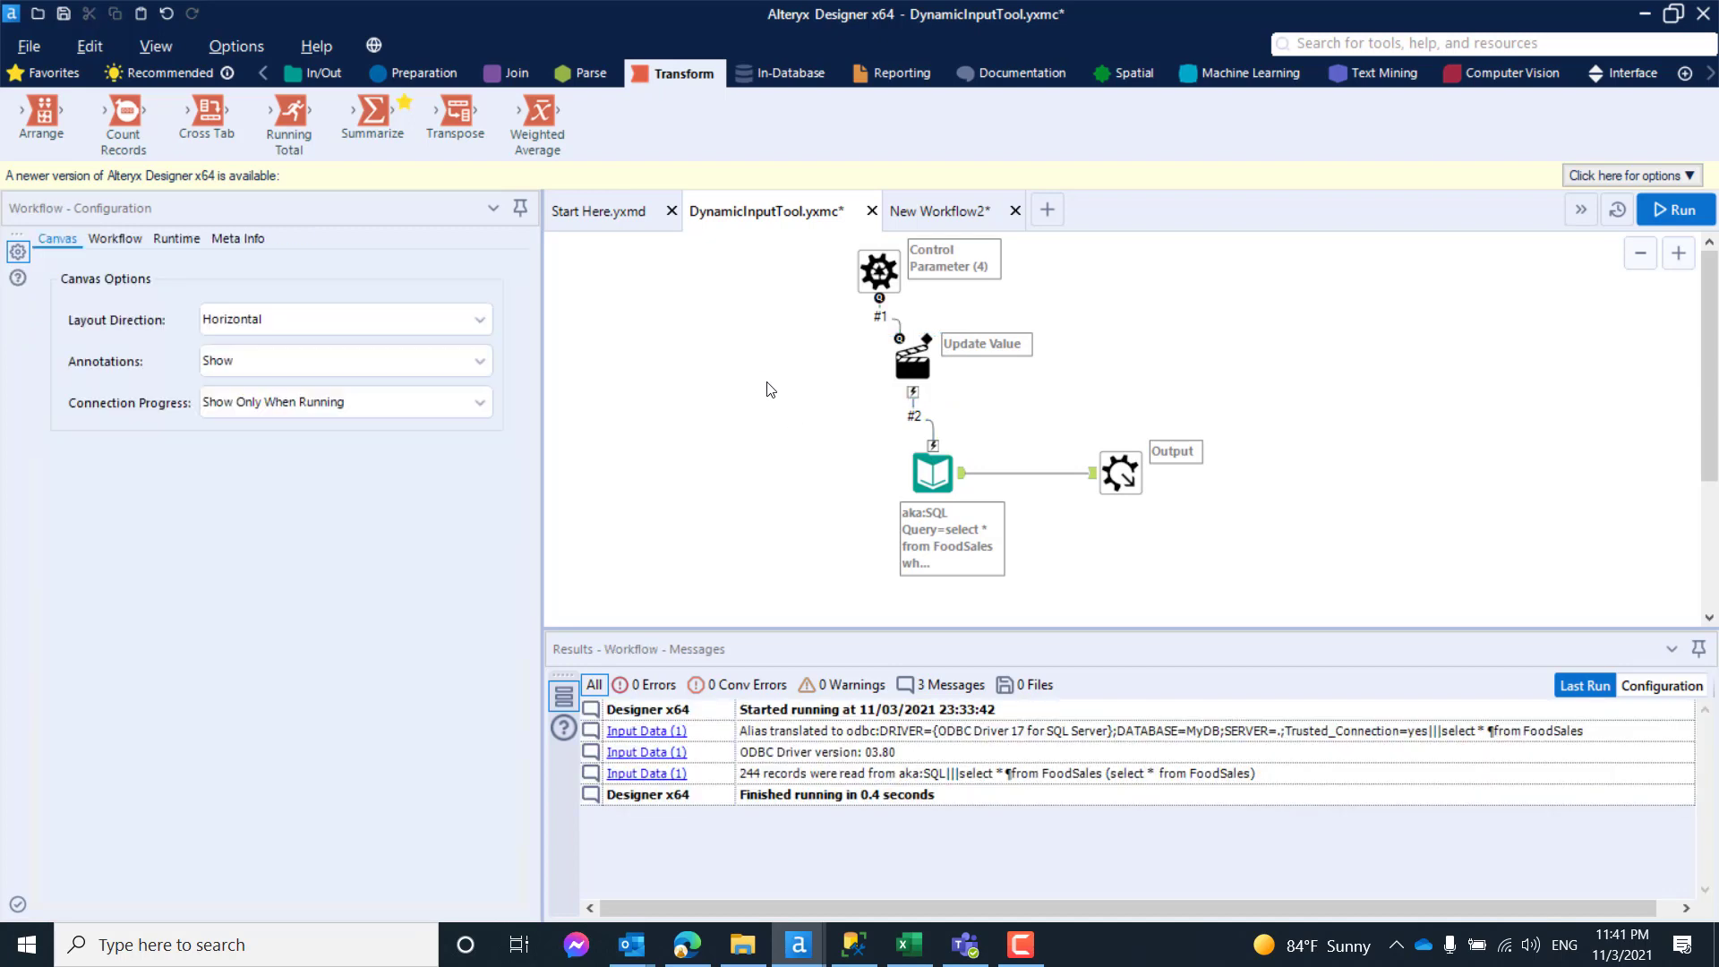
key(ctrl+s)
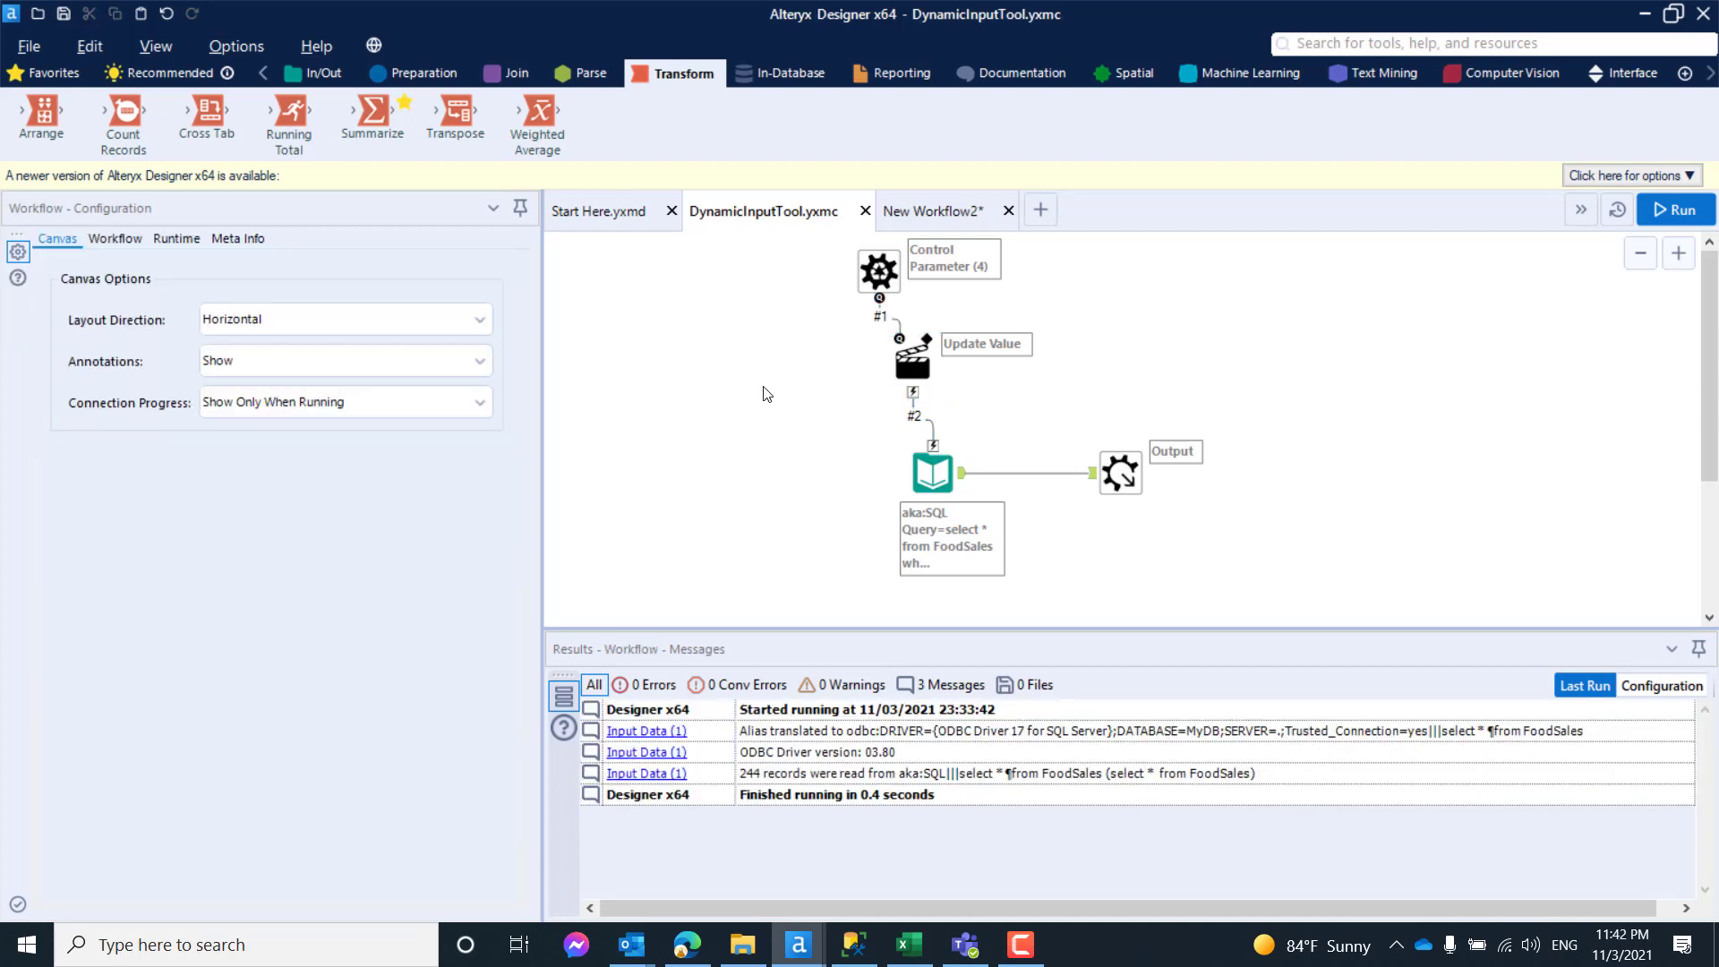
click(933, 215)
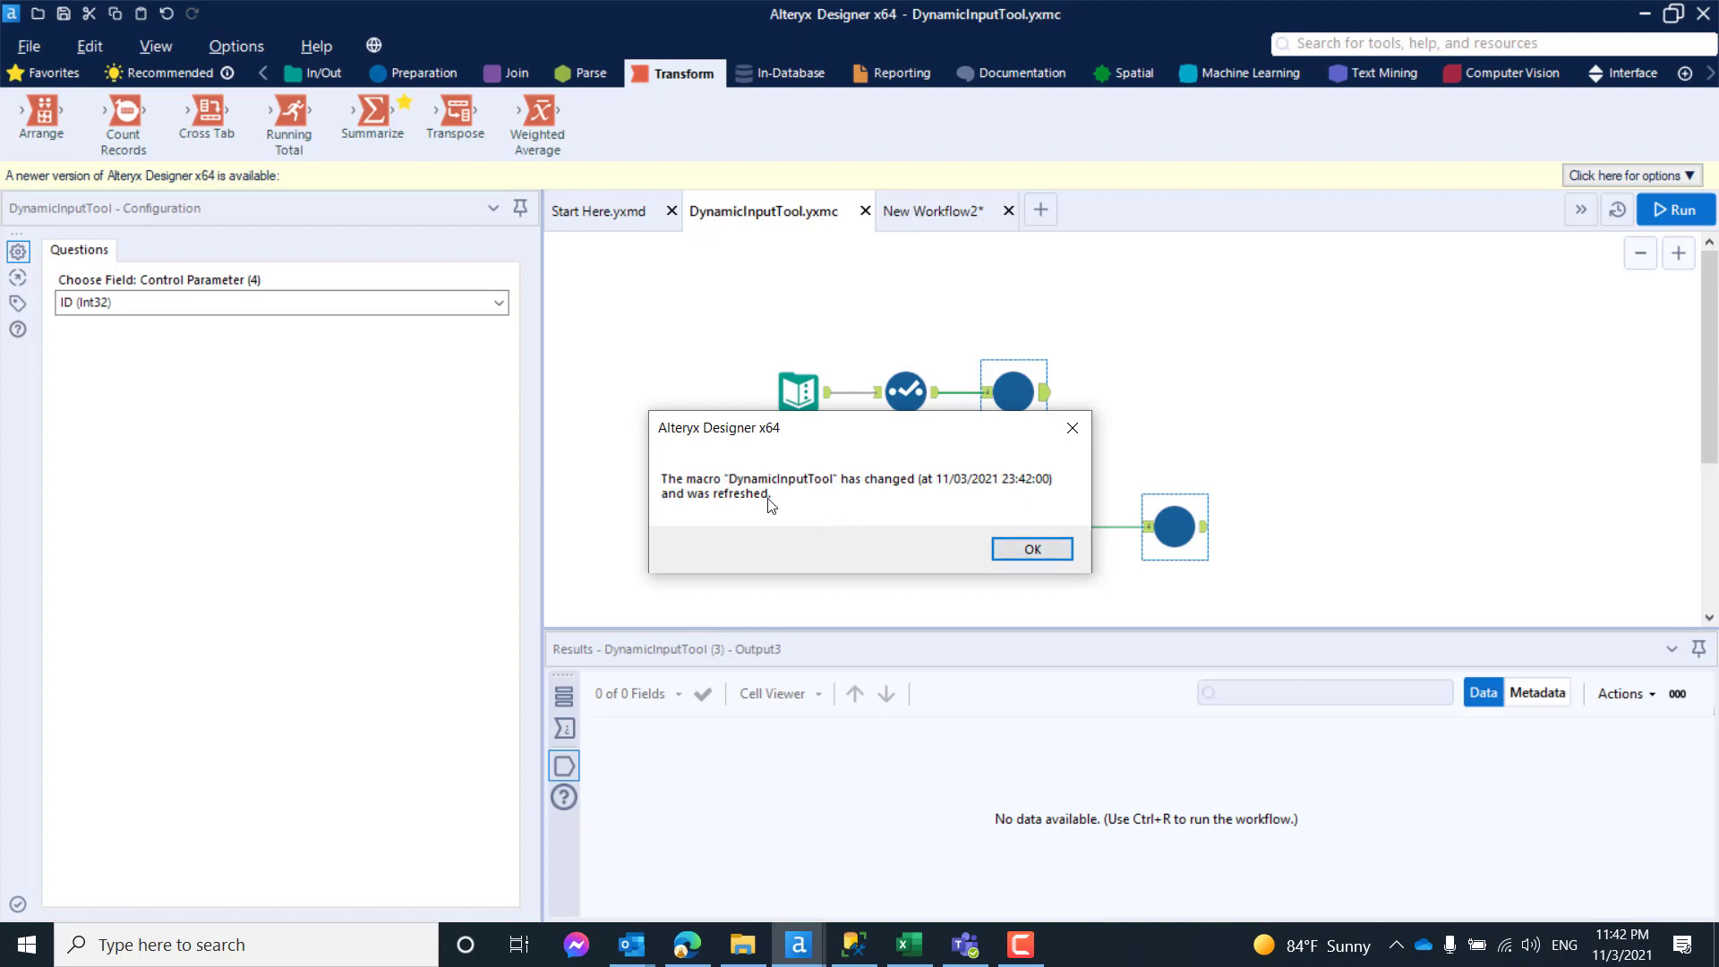
click(1032, 549)
click(1385, 437)
- Rerun the workflow with the saved macro and examine the records output by the second DynamicInputTool macro
click(1681, 215)
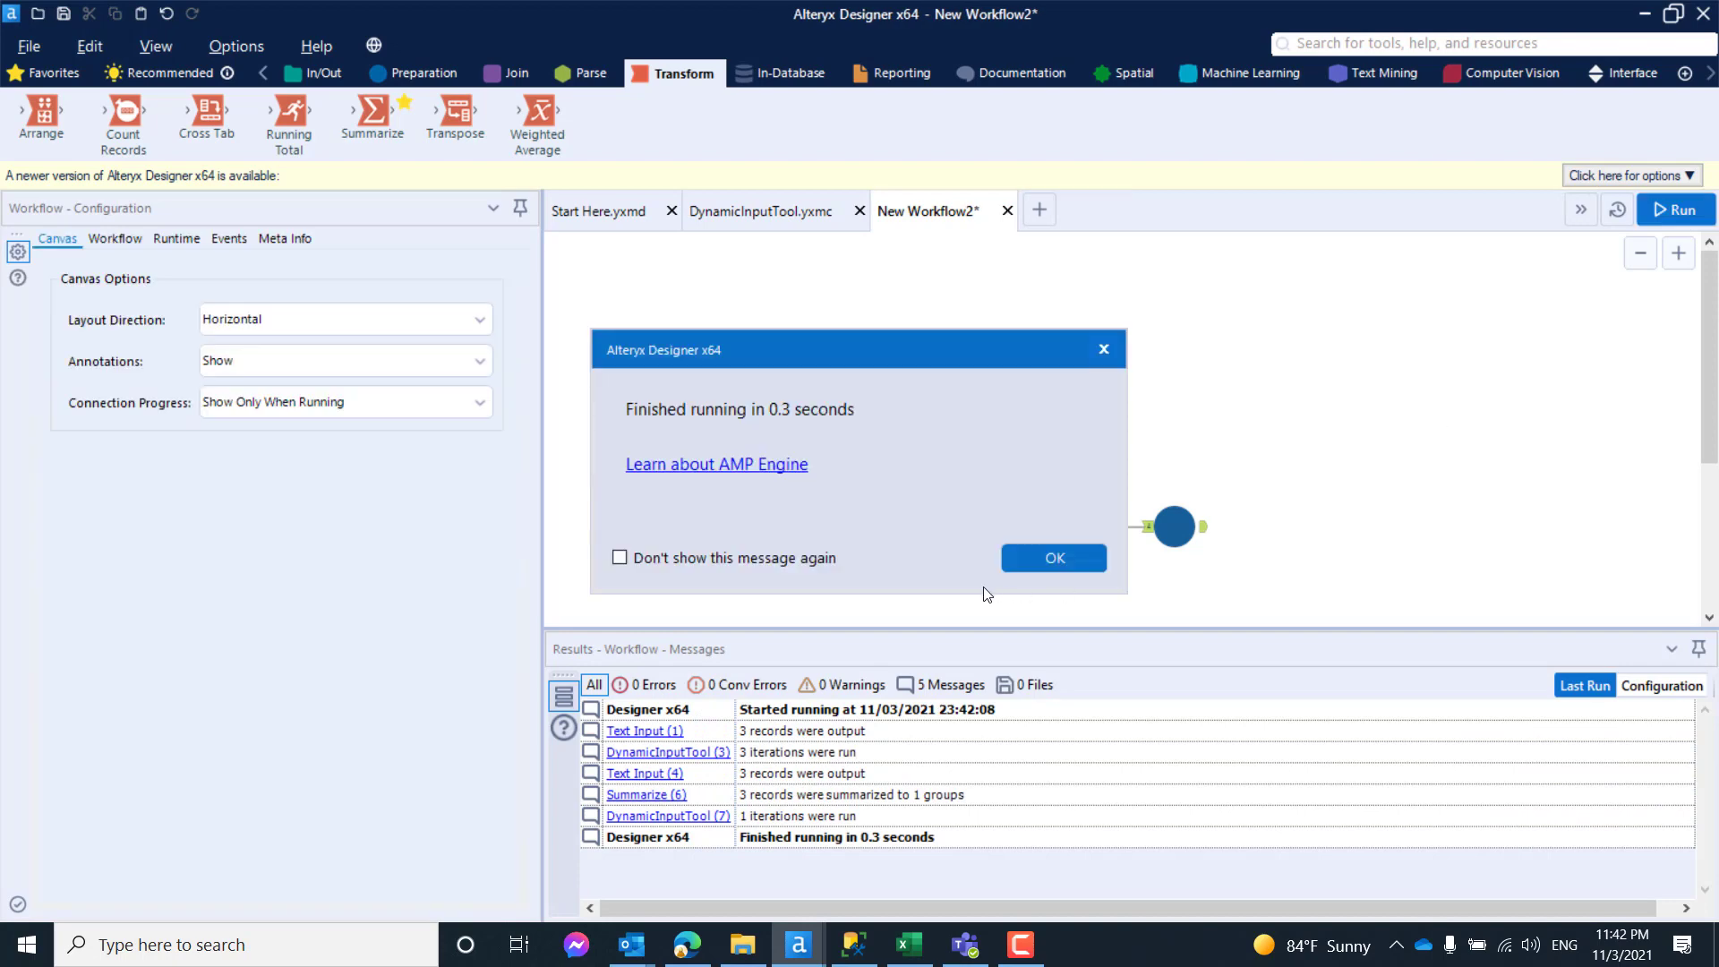
click(1052, 558)
click(1207, 538)
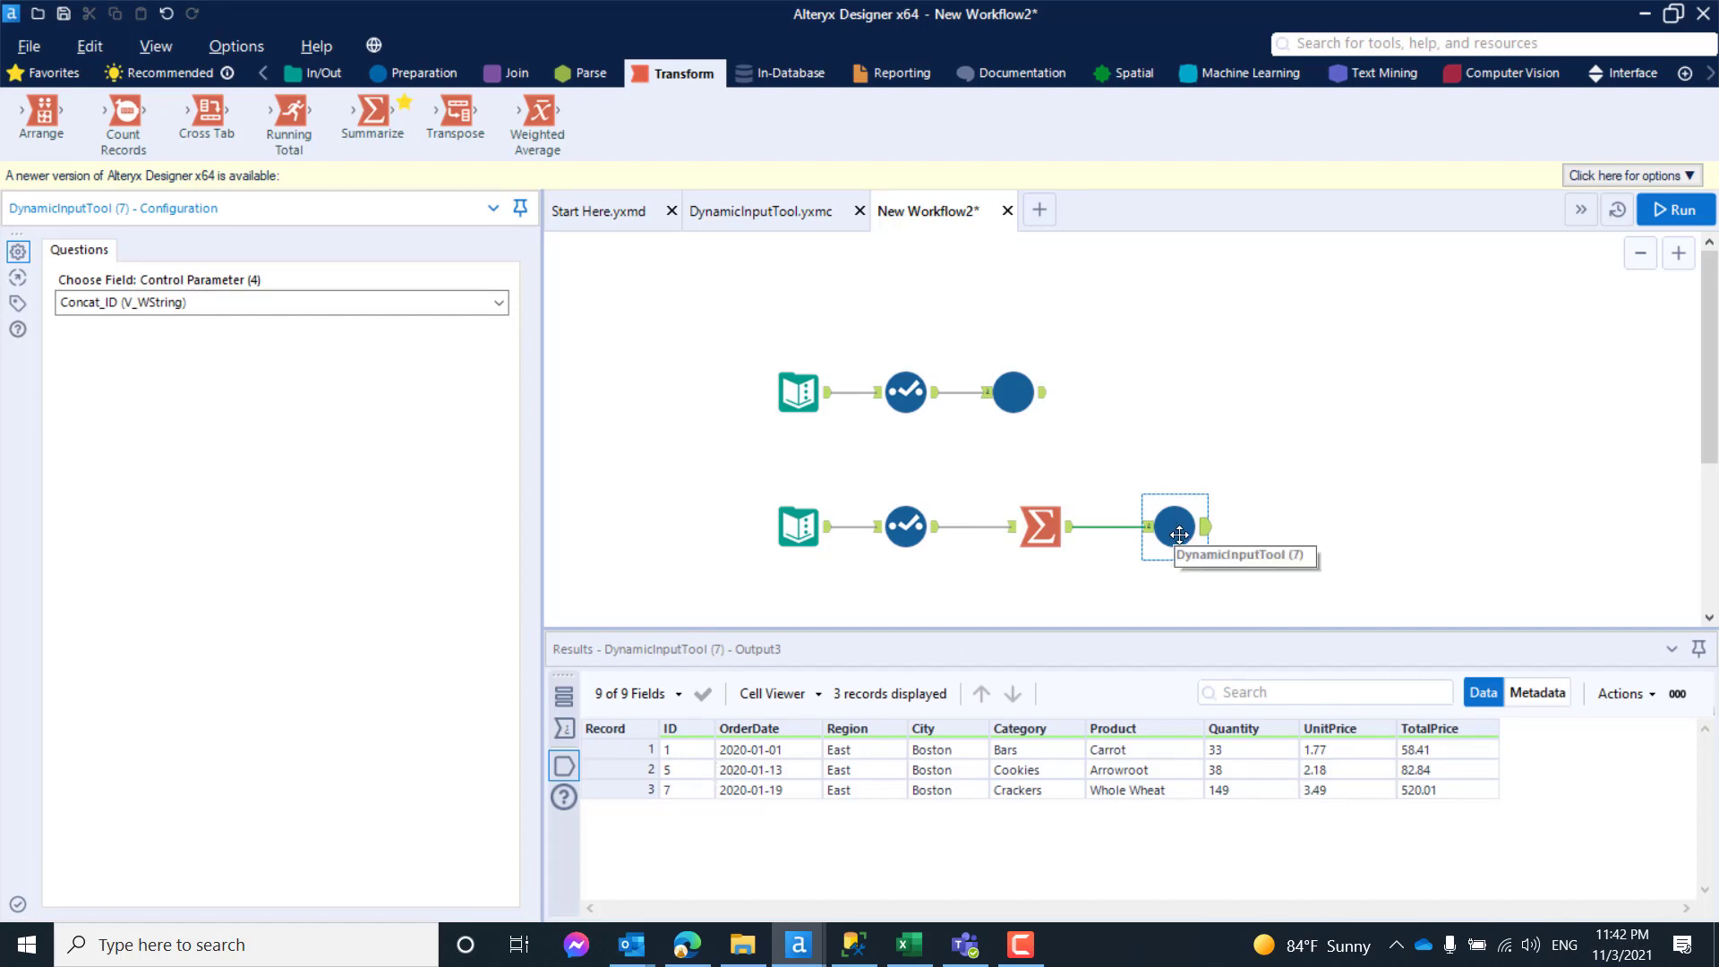
- Compare the first macro's output and its Text Input IDs with the Summarize tool's concatenated ID value
click(1016, 387)
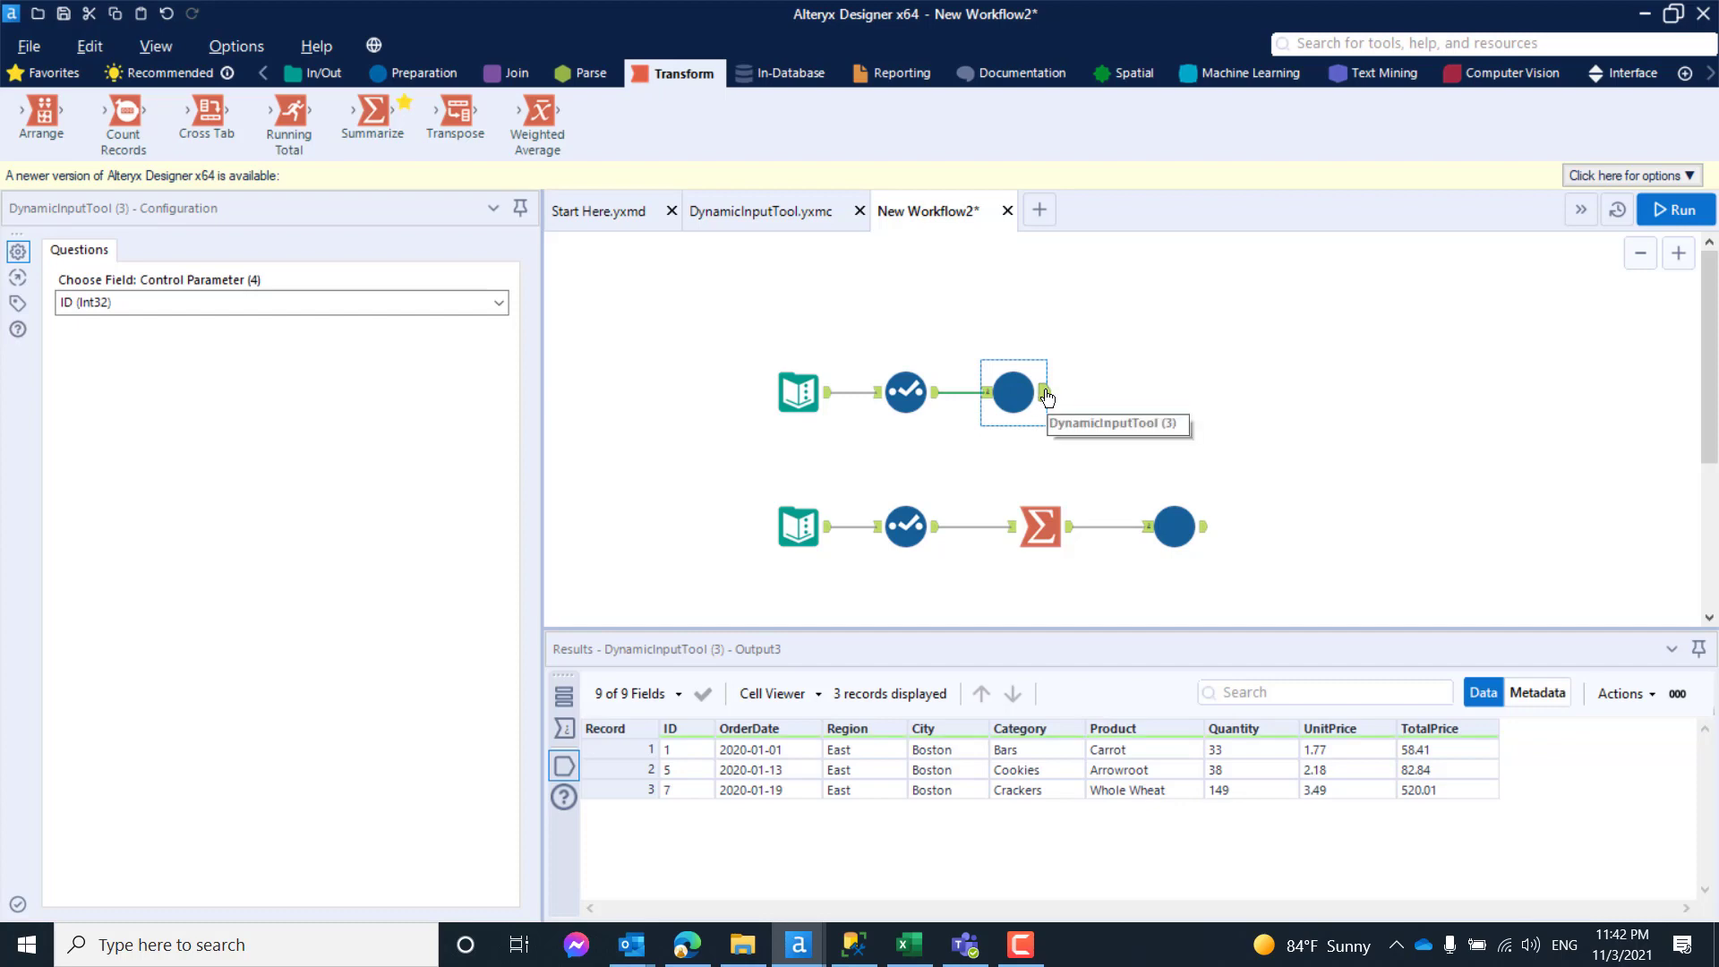
click(816, 401)
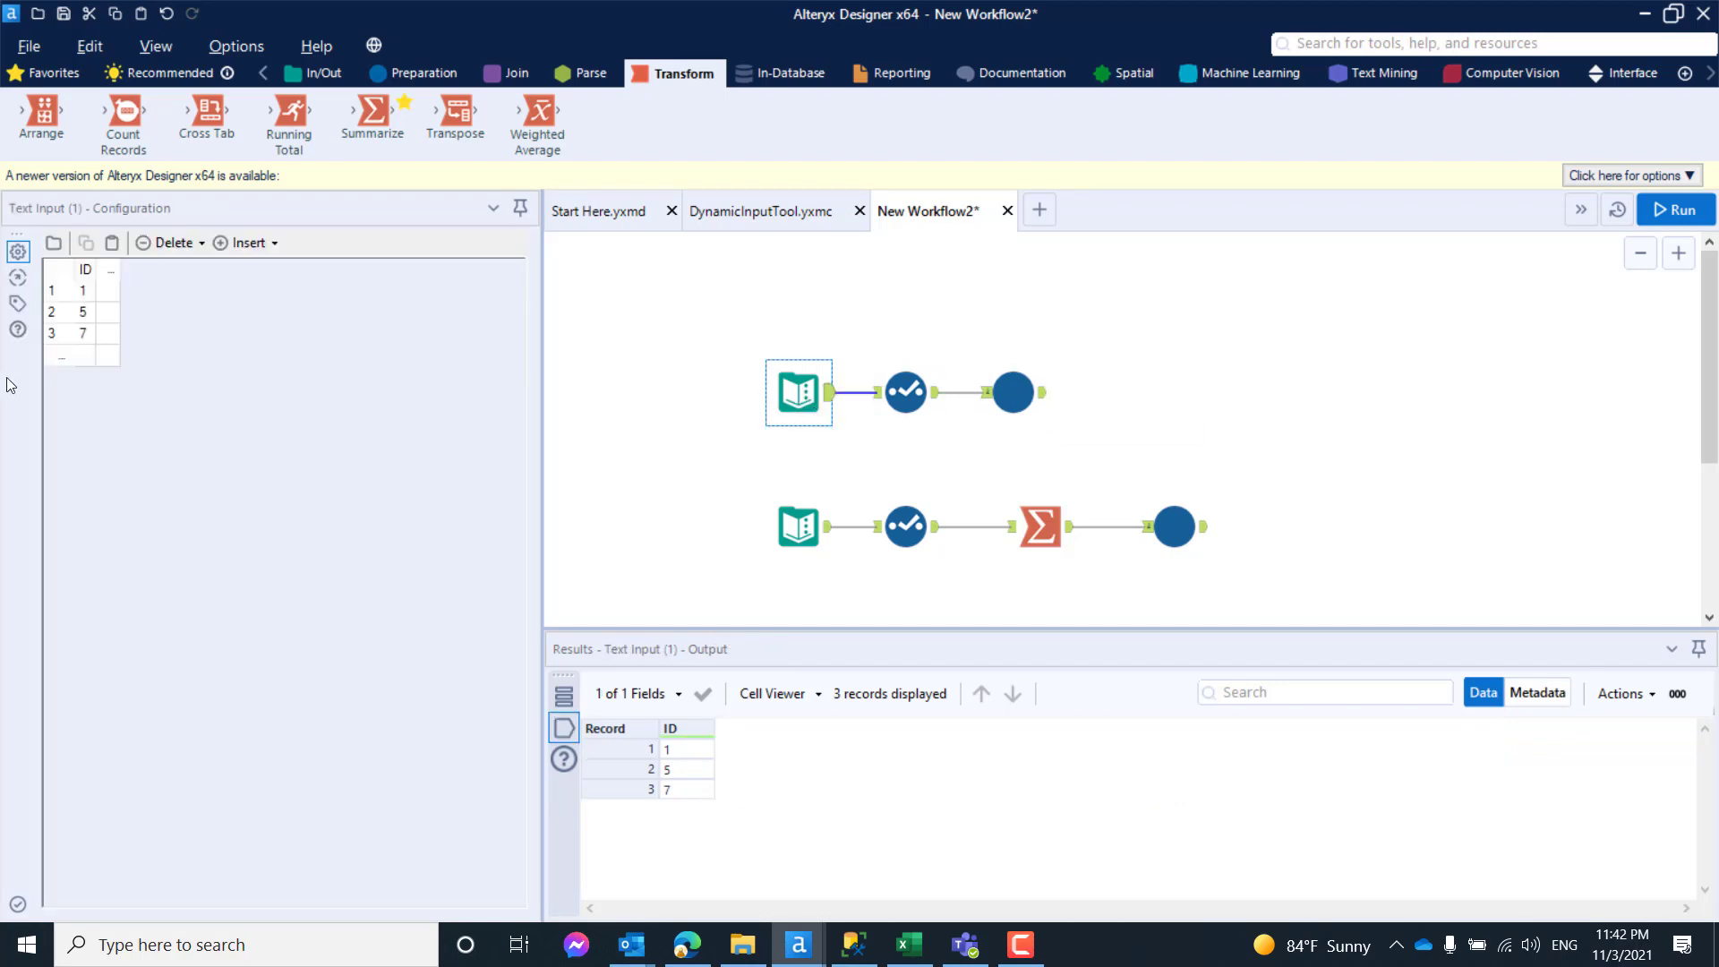
click(1061, 528)
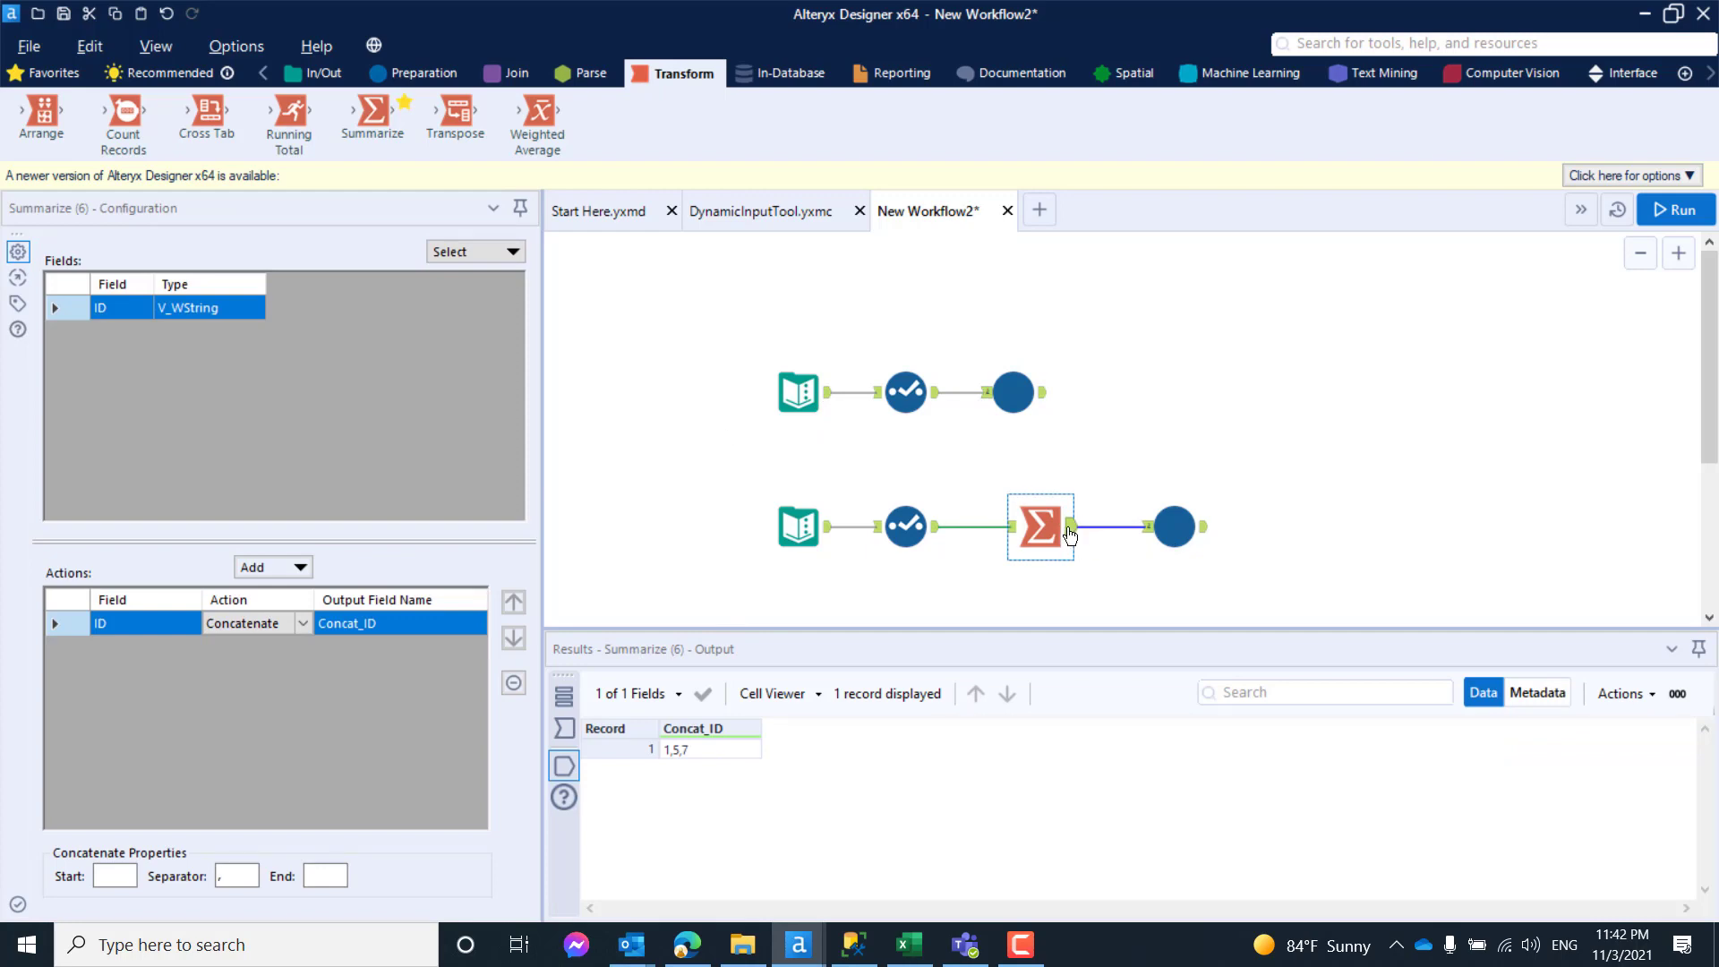
click(703, 752)
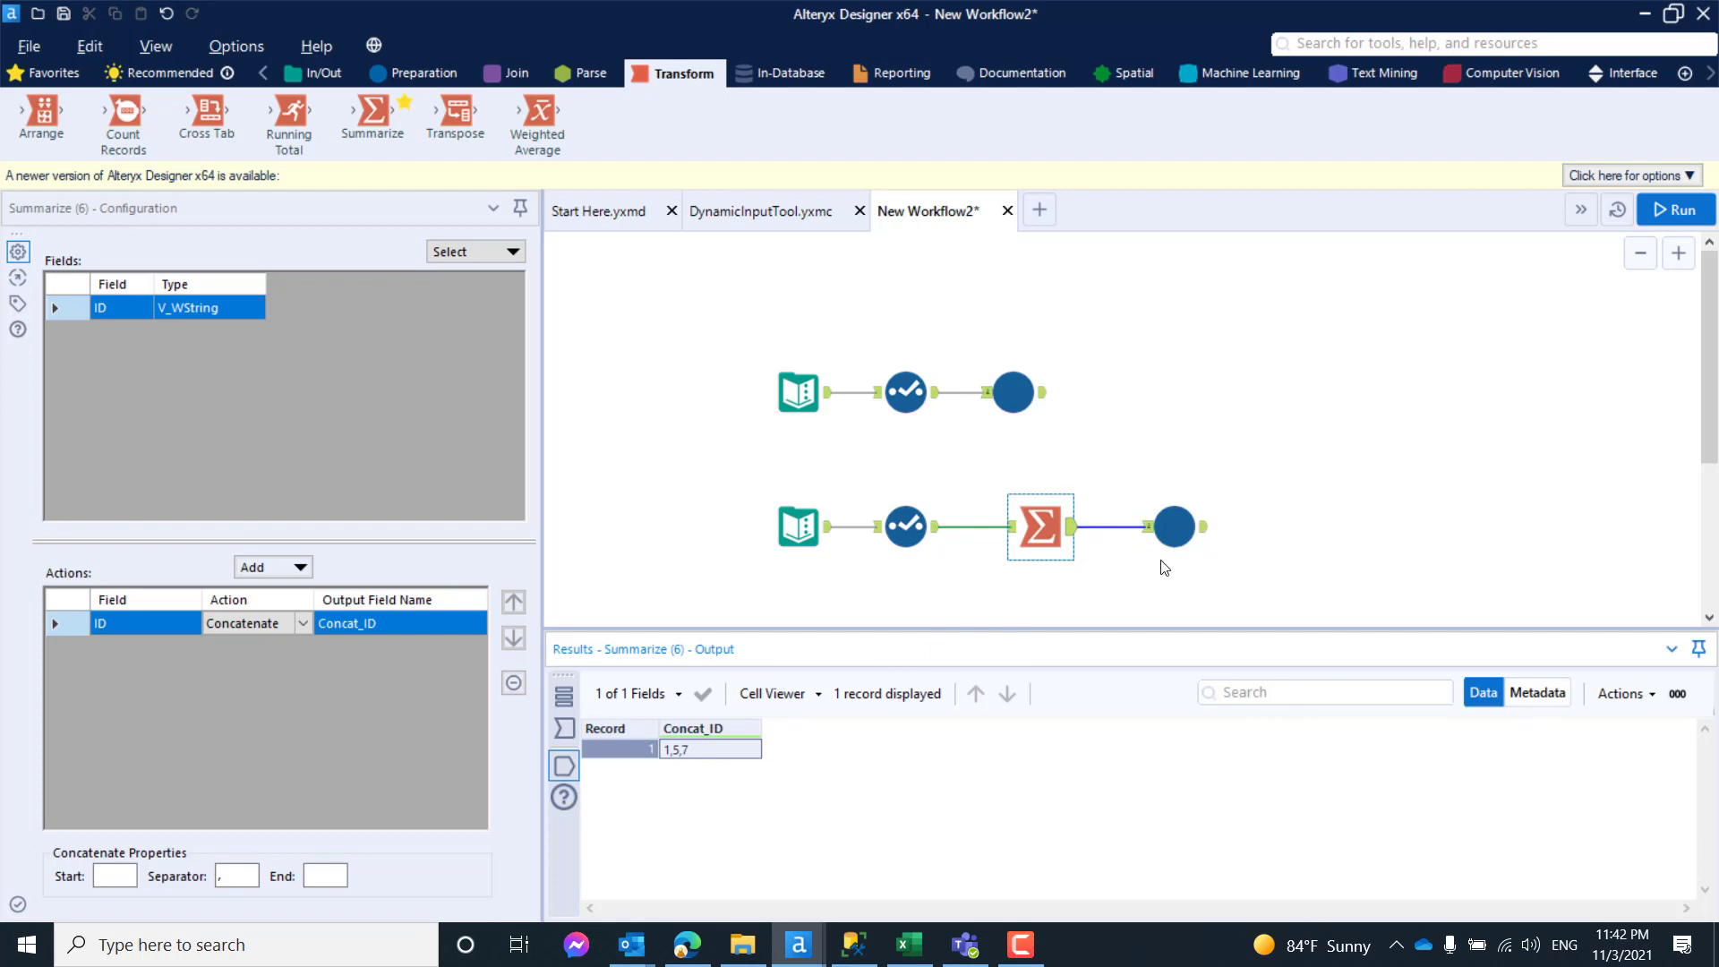
click(1151, 469)
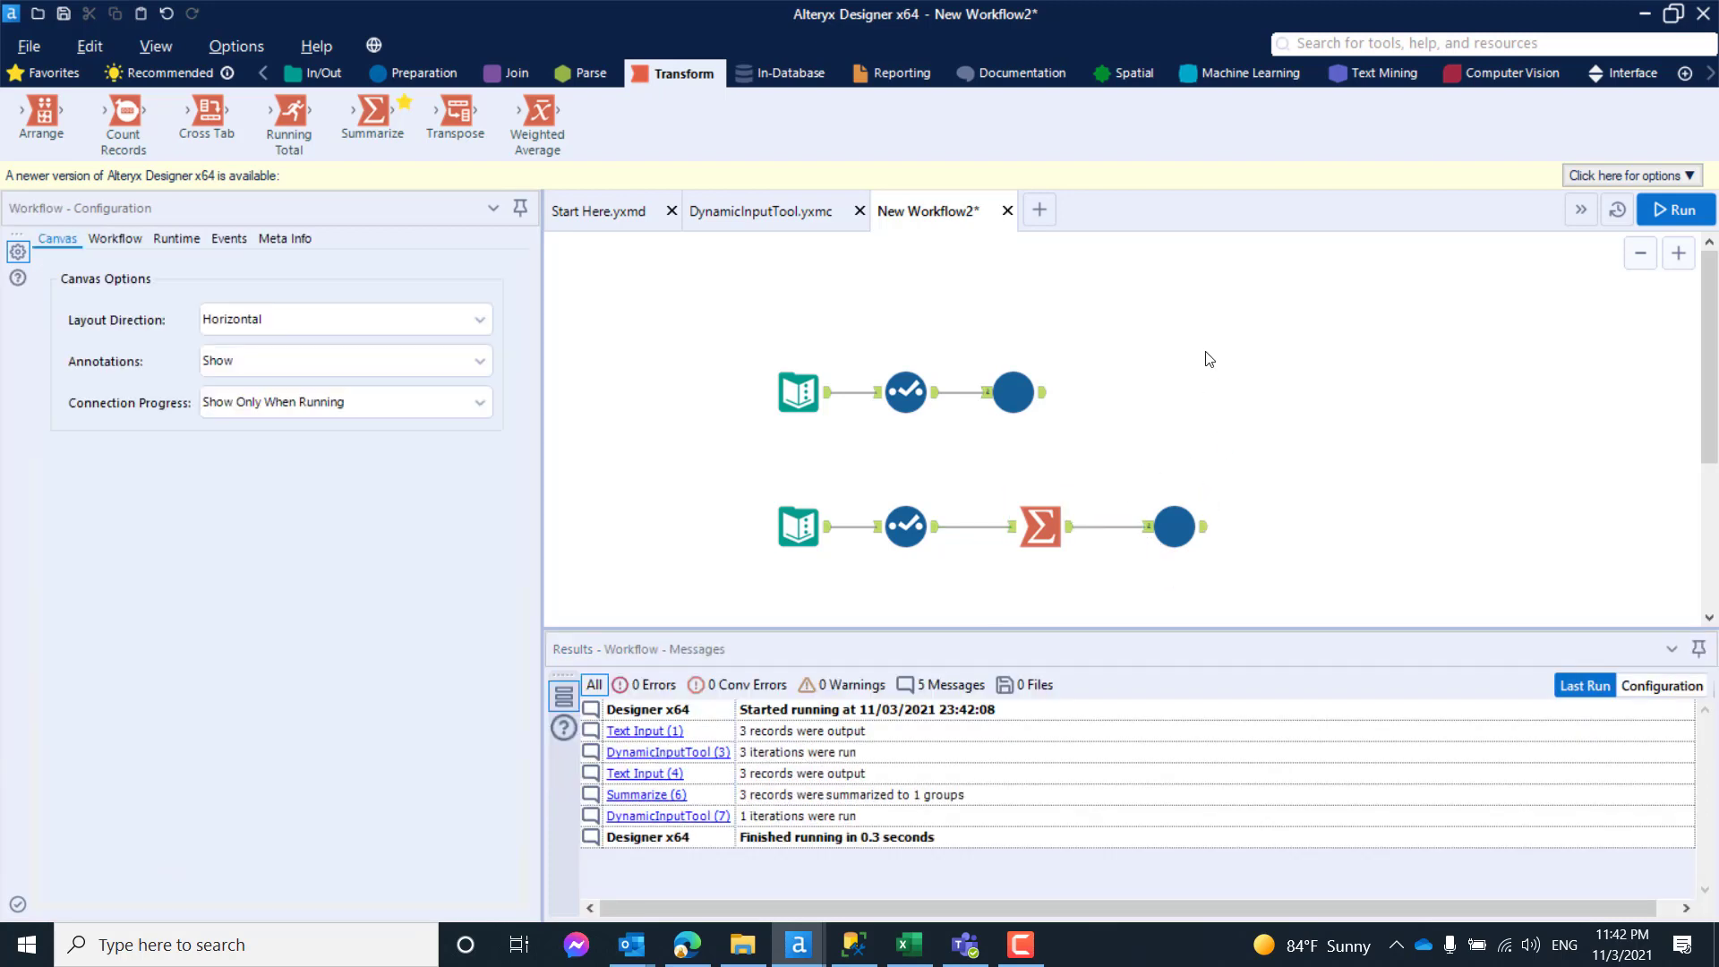